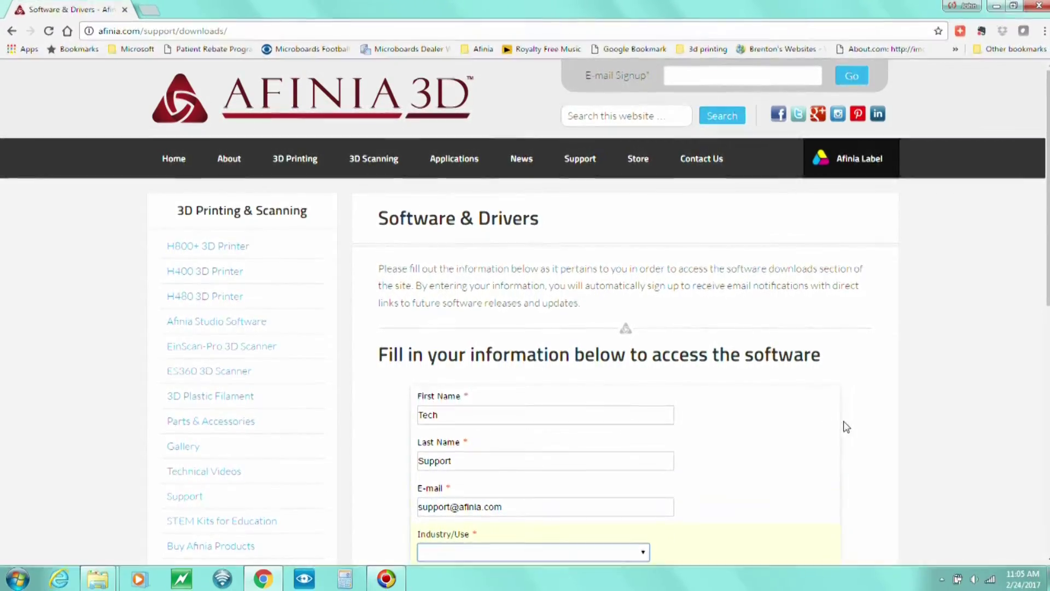
Complete the software access form with Education as the industry, H400 as the owned product and the captcha text, and submit it.
{"action": "scroll", "coordinate": [802, 401], "scroll_direction": "down", "scroll_amount": 3}
{"action": "left_click", "coordinate": [646, 359]}
{"action": "left_click", "coordinate": [518, 378]}
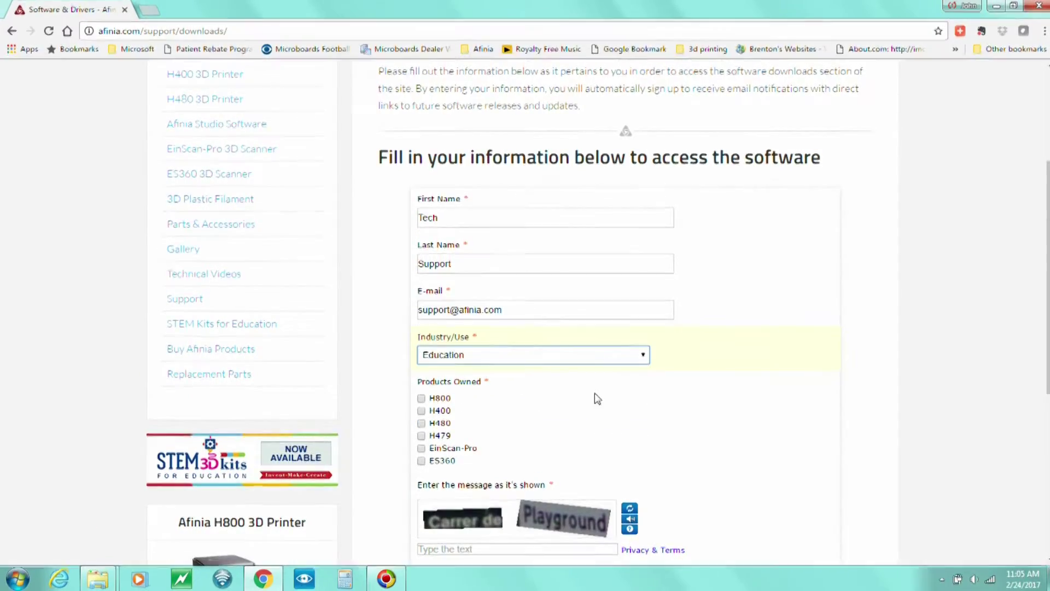
{"action": "scroll", "coordinate": [595, 398], "scroll_direction": "down", "scroll_amount": 2}
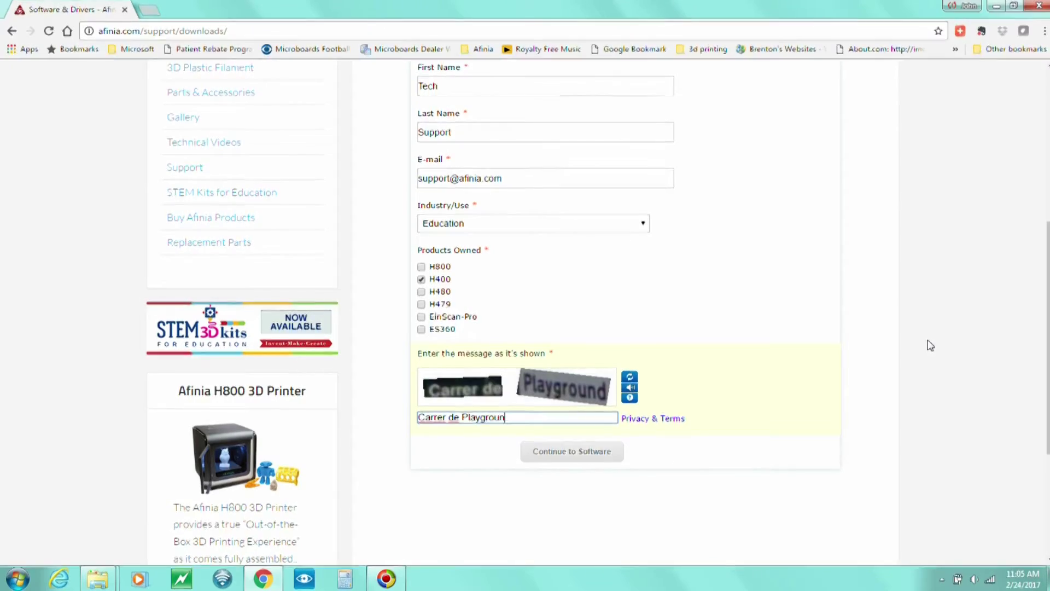
{"action": "left_click", "coordinate": [596, 454]}
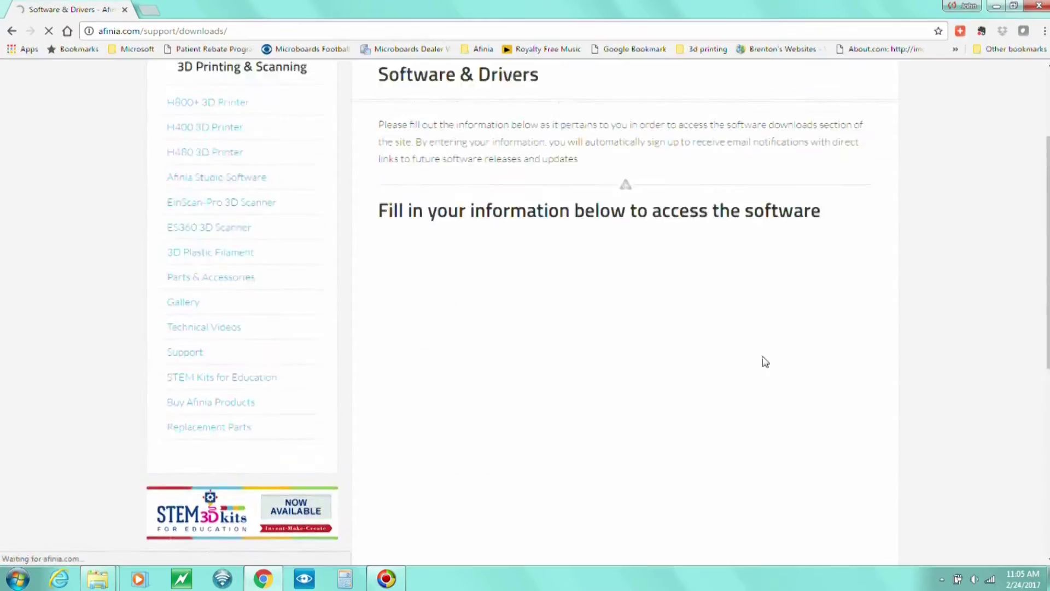
Download the 64-bit Windows version of Afinia Studio and run the installer AfiniaStudio_x64.1.1.0.0.exe.
{"action": "scroll", "coordinate": [762, 366], "scroll_direction": "down", "scroll_amount": 1}
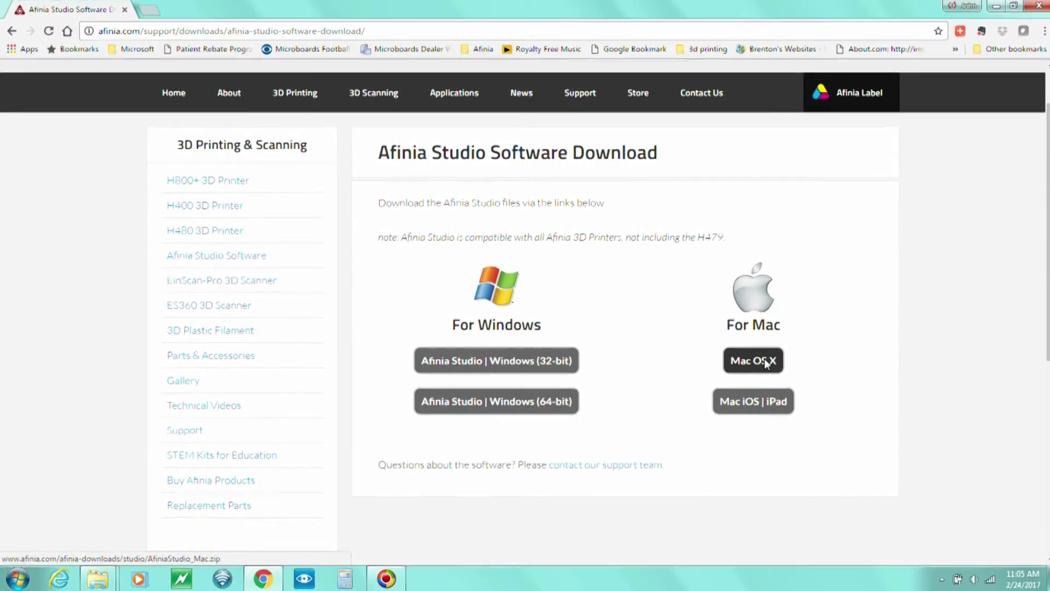
{"action": "left_click", "coordinate": [504, 398]}
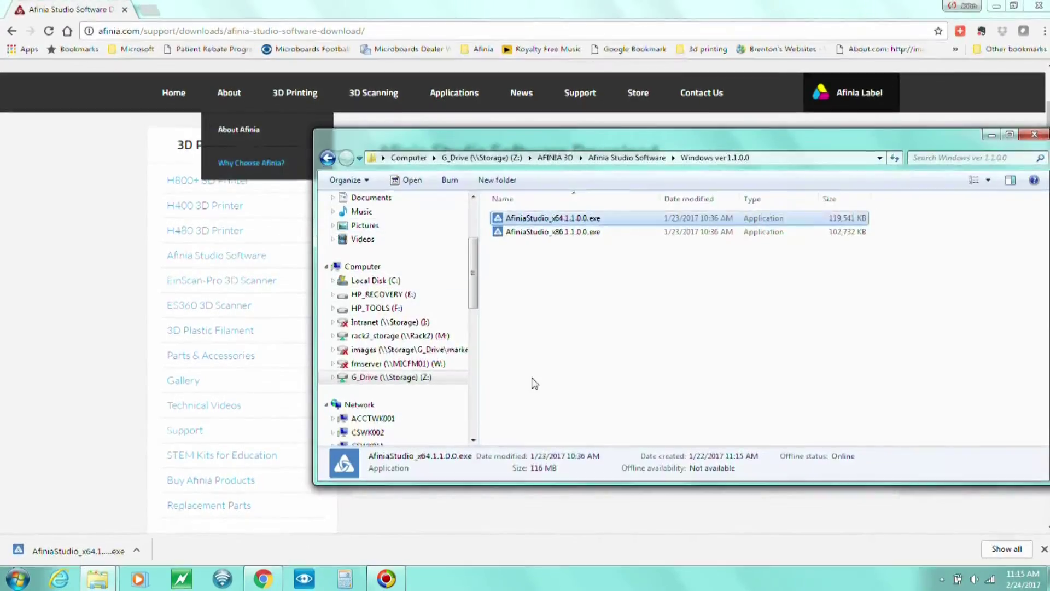
{"action": "double_click", "coordinate": [570, 220]}
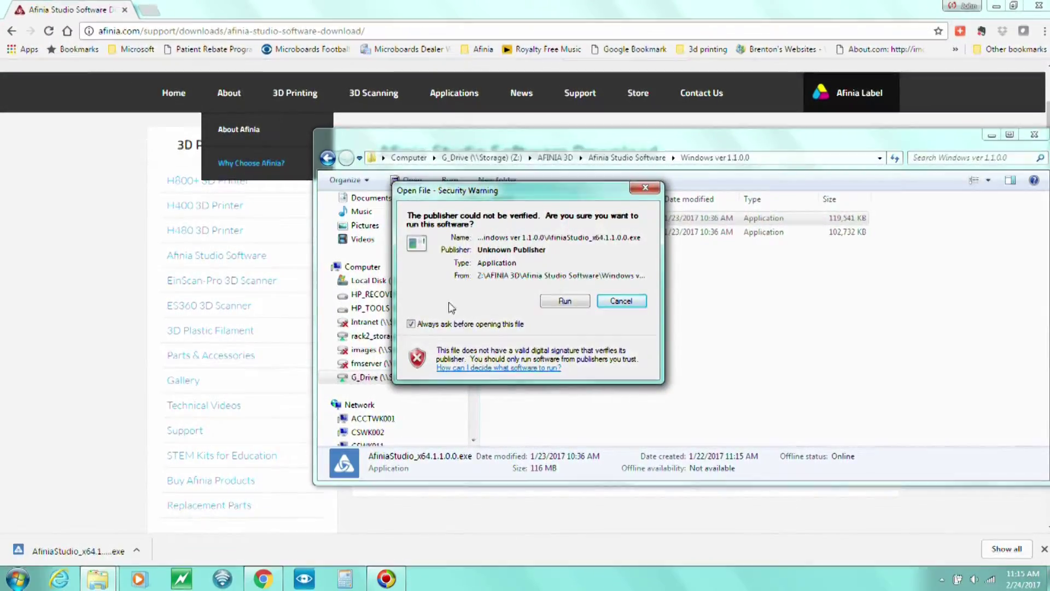
{"action": "left_click", "coordinate": [565, 301]}
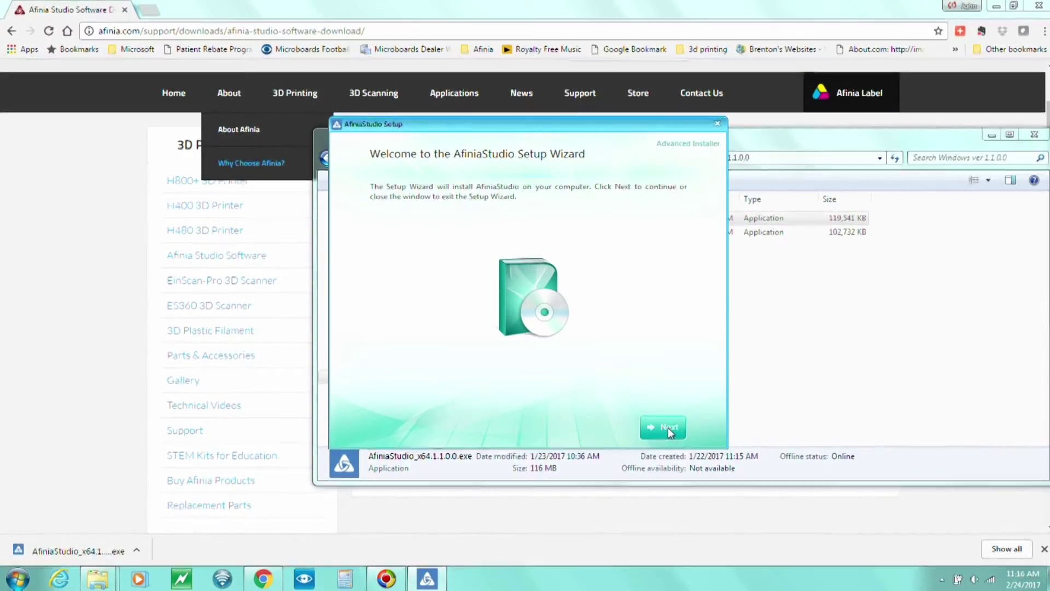
Accept the Afinia 3D license terms and start installing AfiniaStudio in C:\Program Files (x86)\AfiniaStudio\.
{"action": "left_click", "coordinate": [668, 428]}
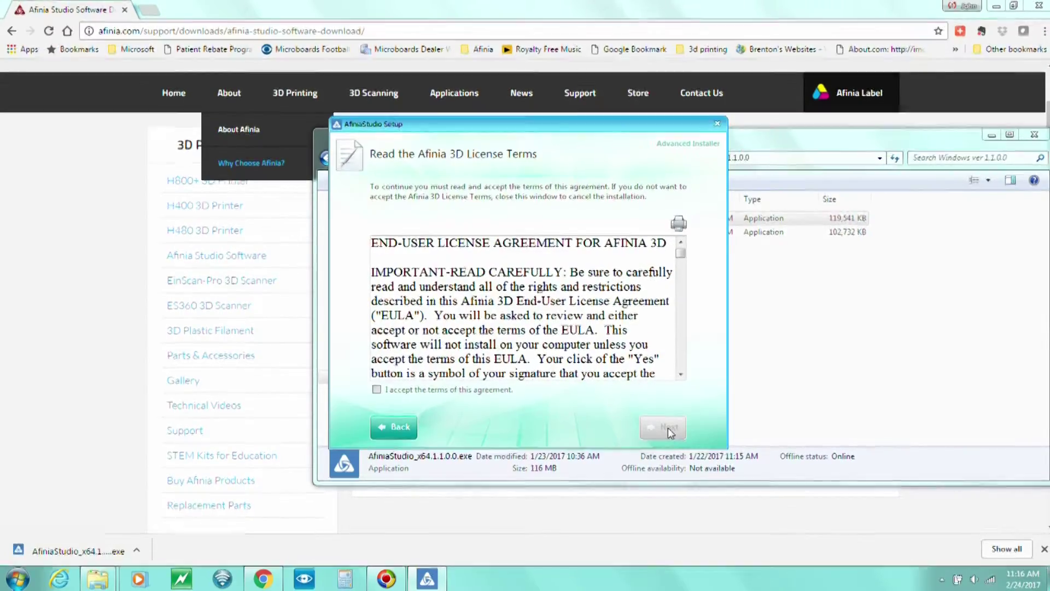
{"action": "left_click", "coordinate": [377, 389]}
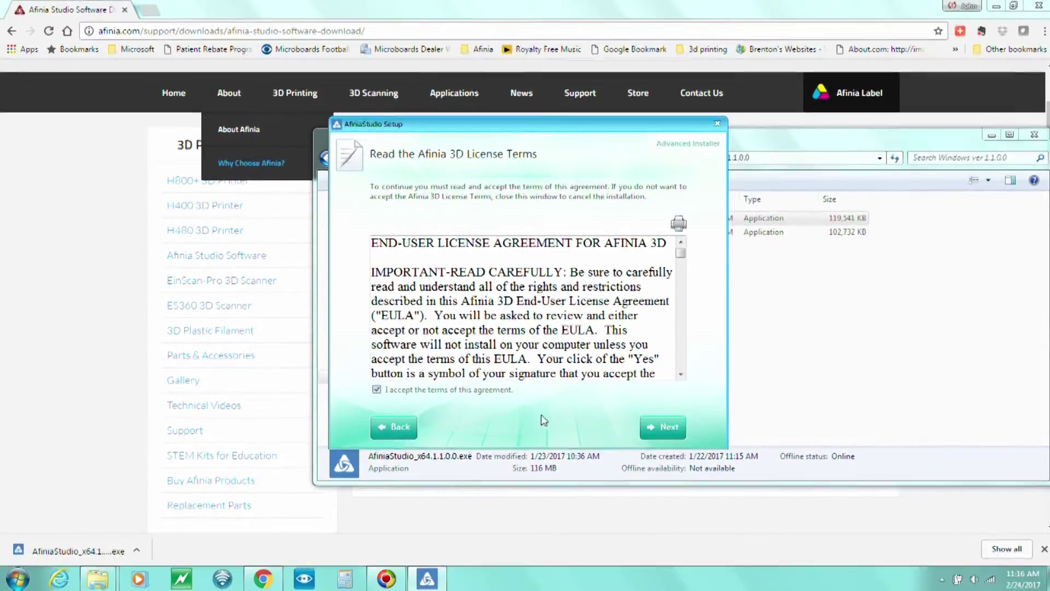
{"action": "left_click", "coordinate": [670, 428]}
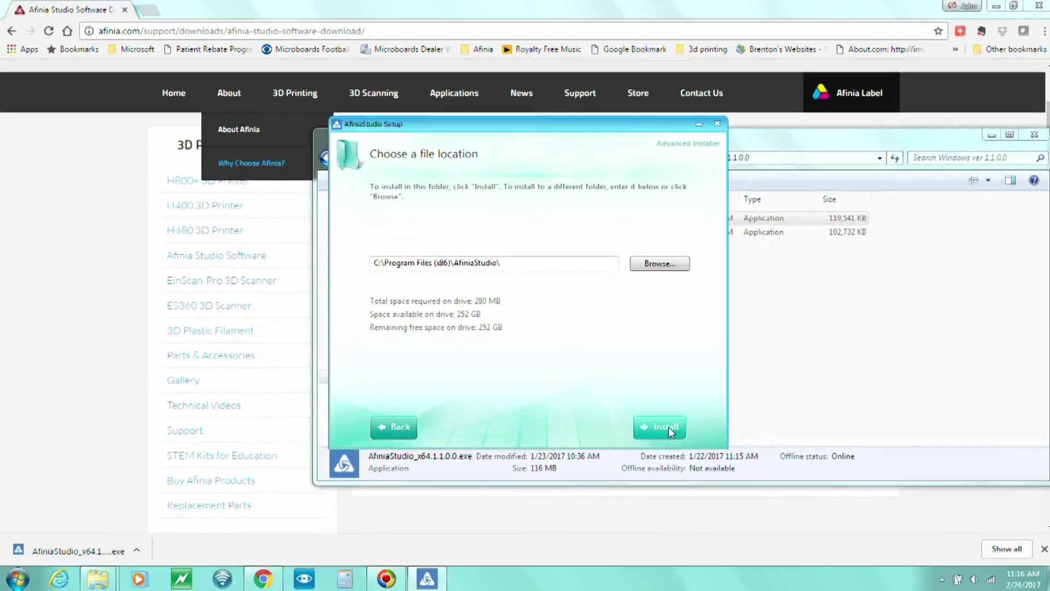
{"action": "left_click", "coordinate": [669, 426]}
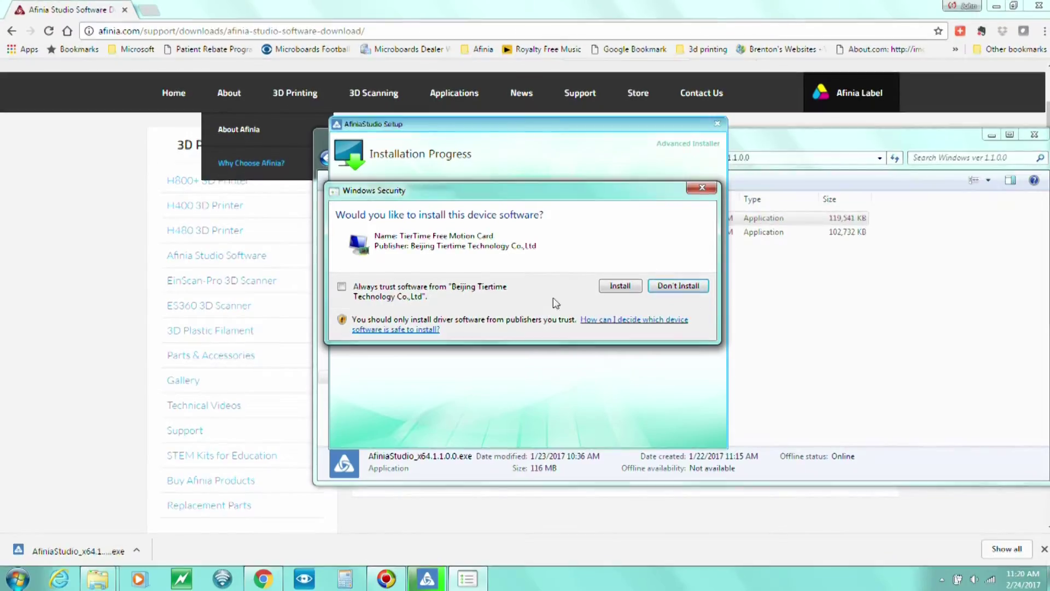
Allow installation of the TierTime Free Motion Card device software and launch AfiniaStudio.
{"action": "left_click", "coordinate": [629, 287]}
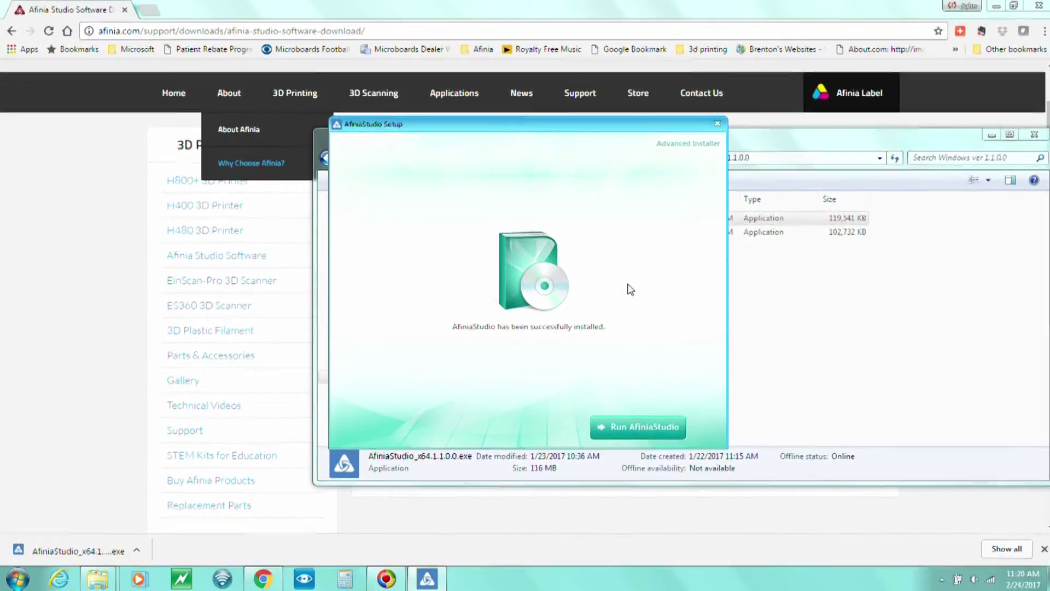
{"action": "left_click", "coordinate": [661, 427]}
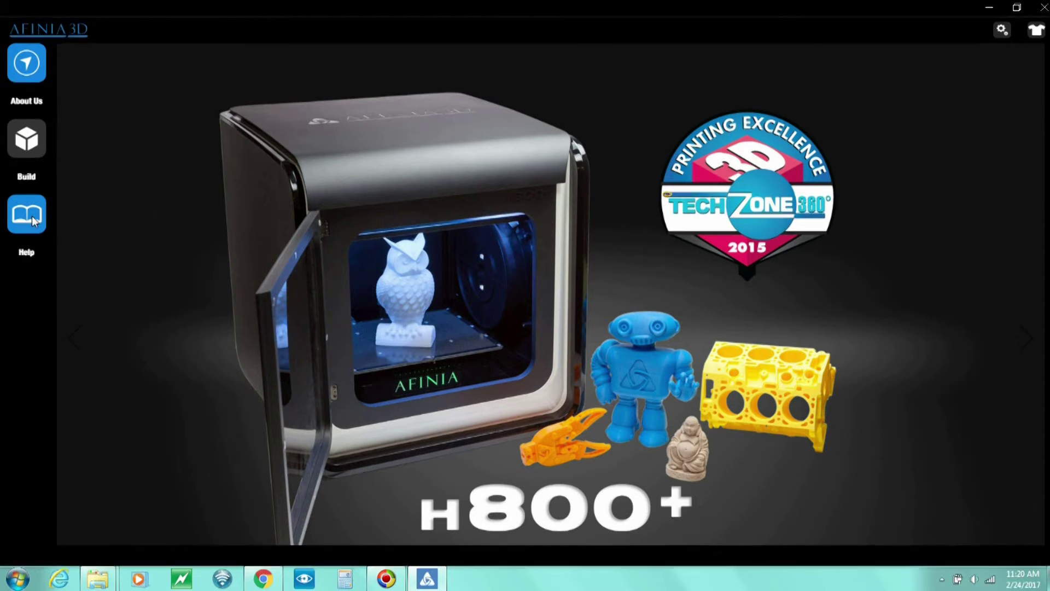
Try the dark gray and white skin colors for the interface, leaving white applied.
{"action": "left_click", "coordinate": [1035, 33]}
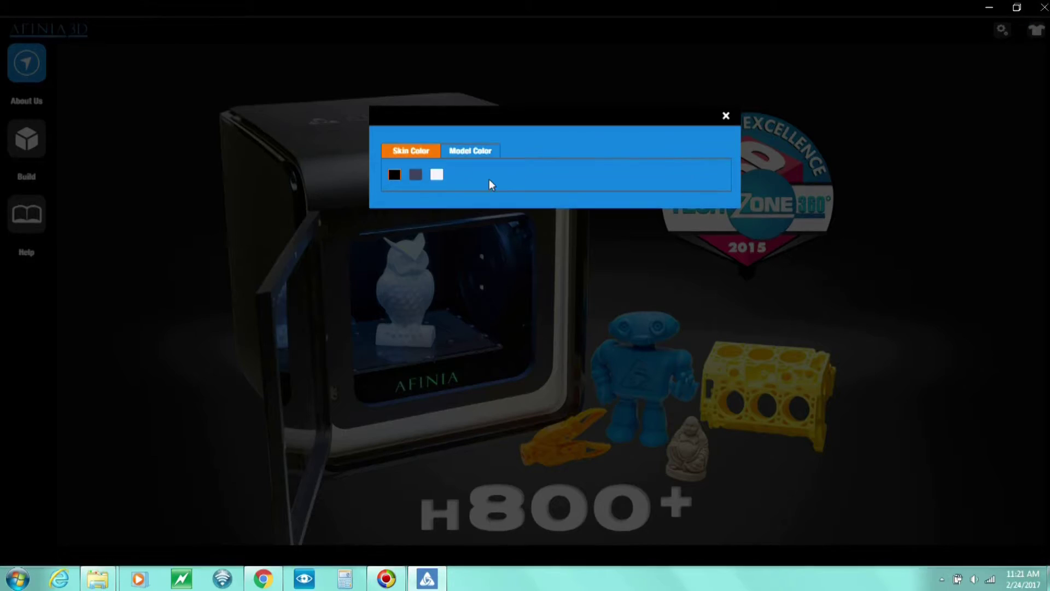
{"action": "left_click", "coordinate": [416, 175]}
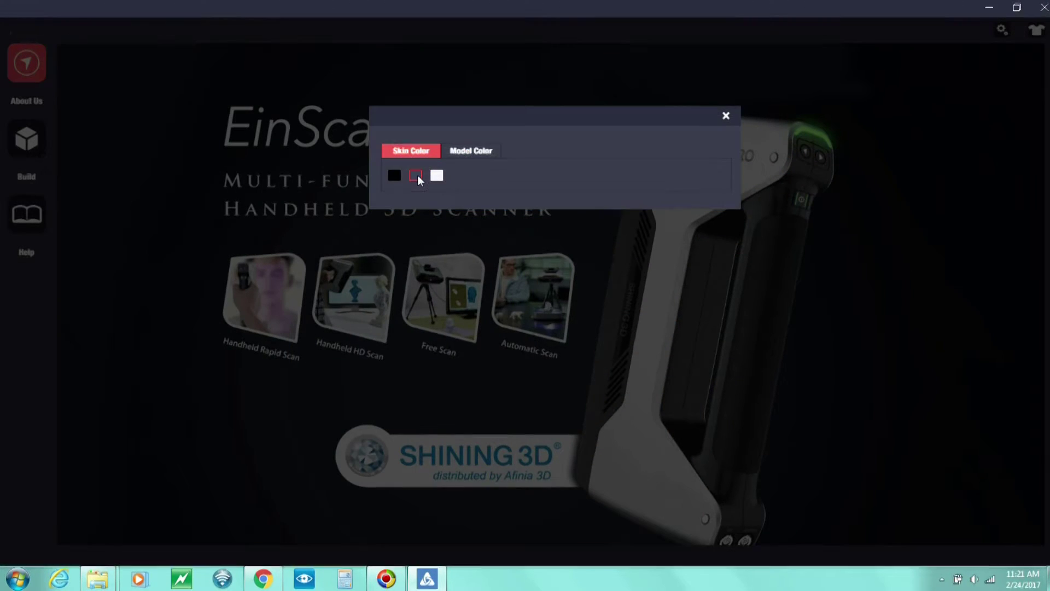
{"action": "left_click", "coordinate": [436, 176]}
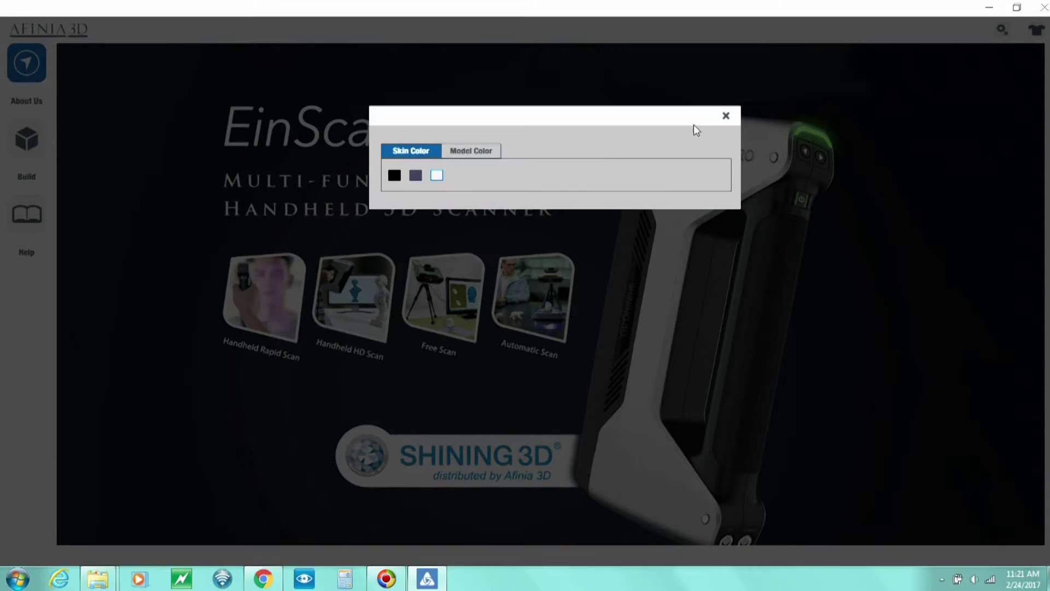
{"action": "left_click", "coordinate": [726, 116]}
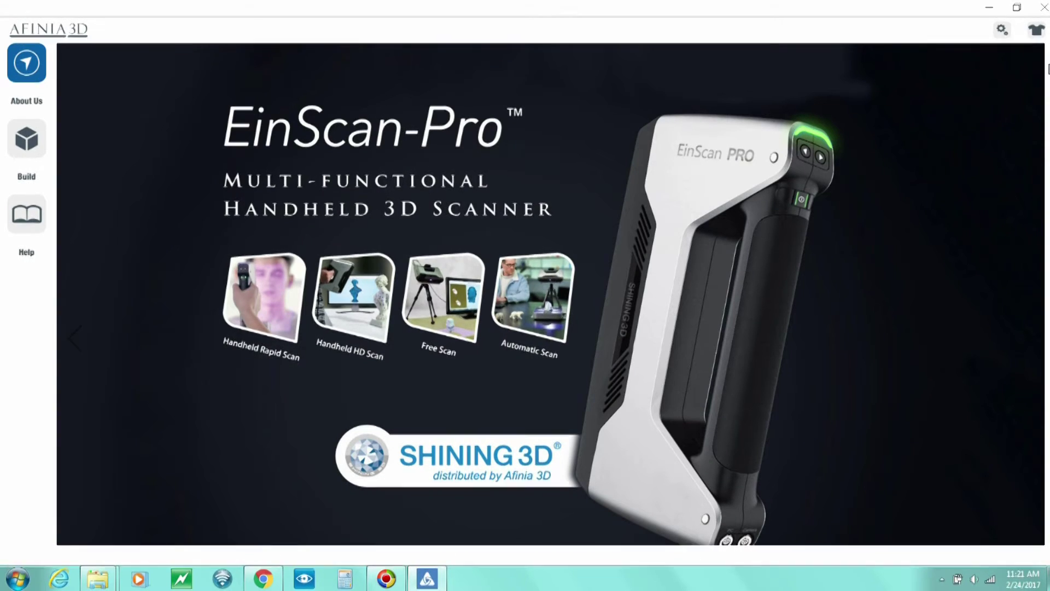
Set the interface skin color back to black.
{"action": "left_click", "coordinate": [1036, 30]}
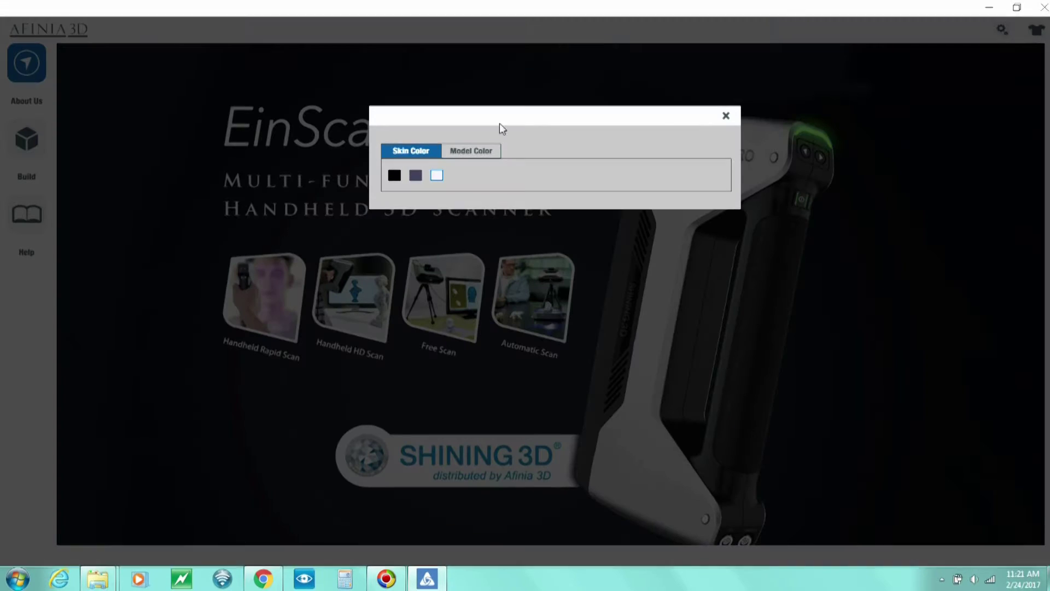
{"action": "left_click", "coordinate": [396, 175]}
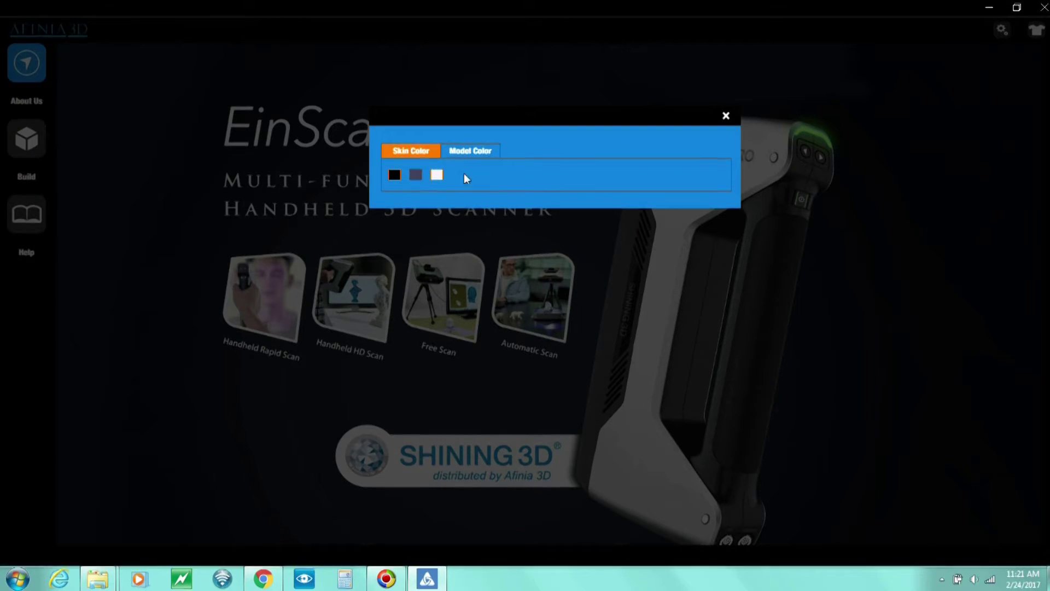
{"action": "left_click", "coordinate": [726, 116]}
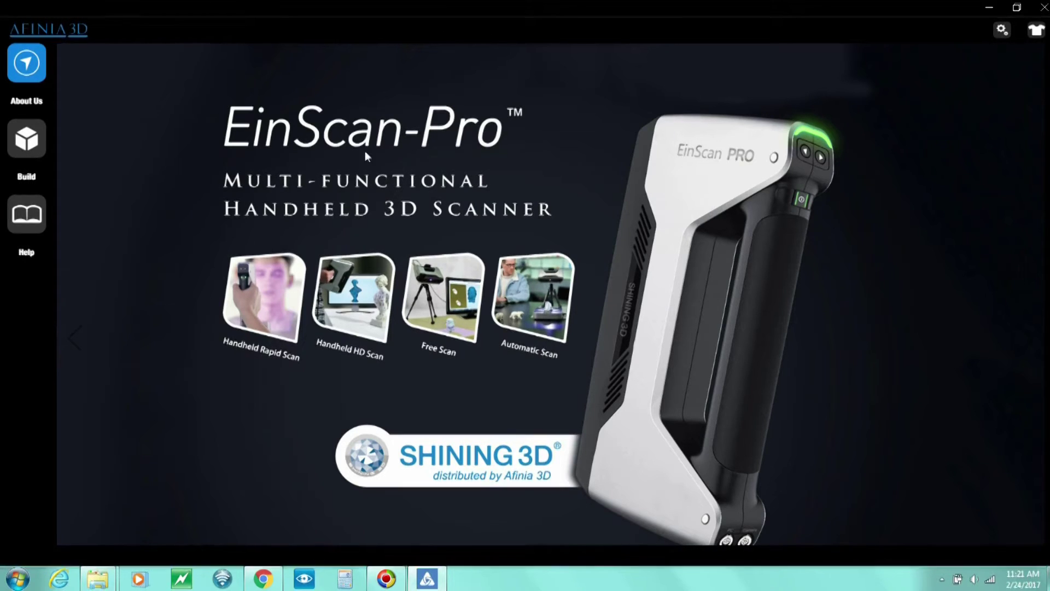
Open the Instructional Videos page from the help resources and look through the videos for each printer model.
{"action": "left_click", "coordinate": [28, 217]}
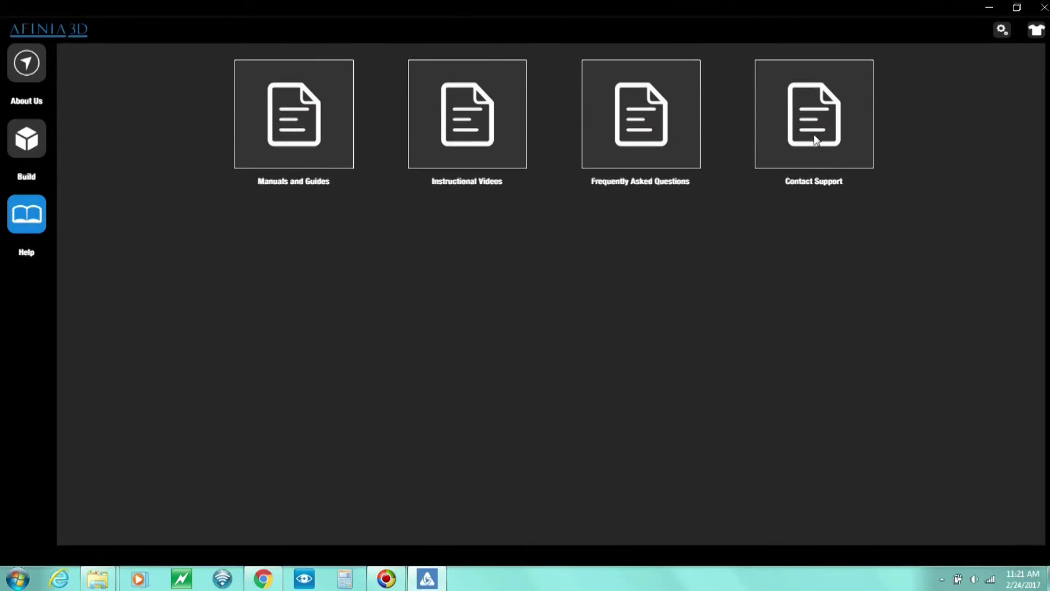
{"action": "left_click", "coordinate": [476, 123]}
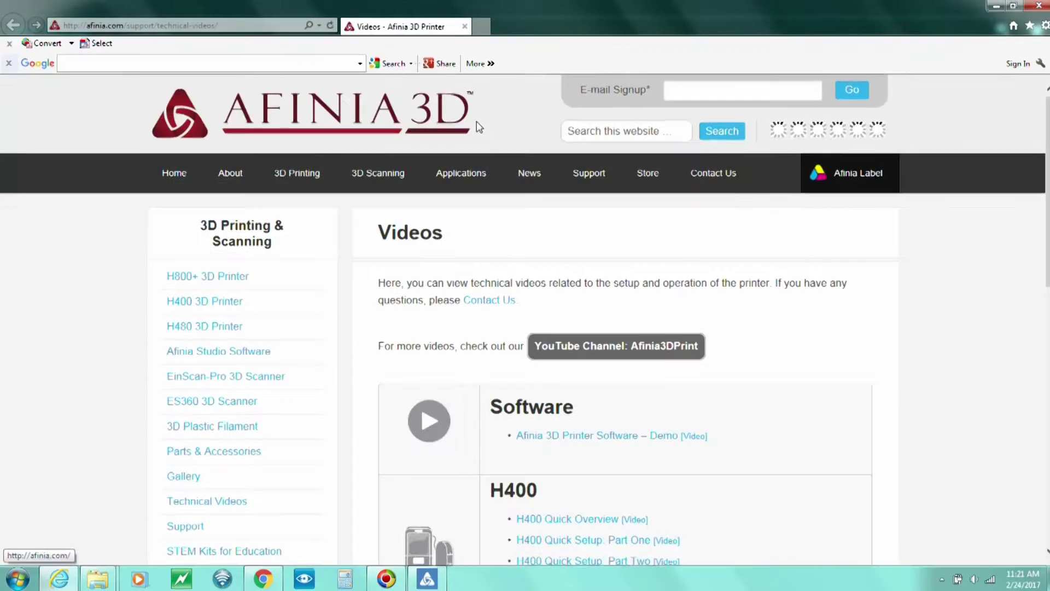
{"action": "scroll", "coordinate": [713, 320], "scroll_direction": "down", "scroll_amount": 5}
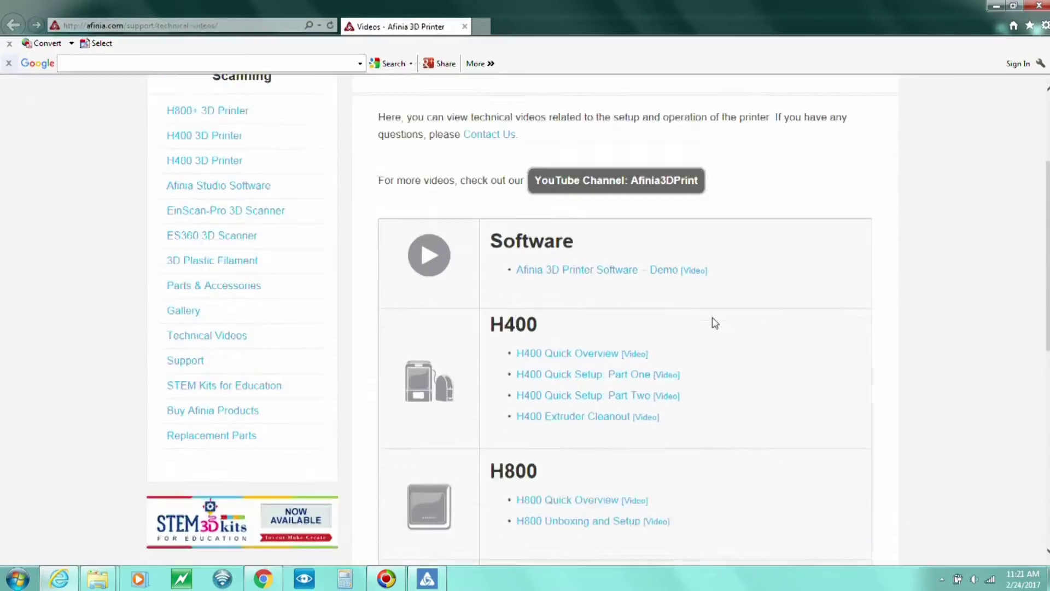
{"action": "scroll", "coordinate": [611, 275], "scroll_direction": "down", "scroll_amount": 4}
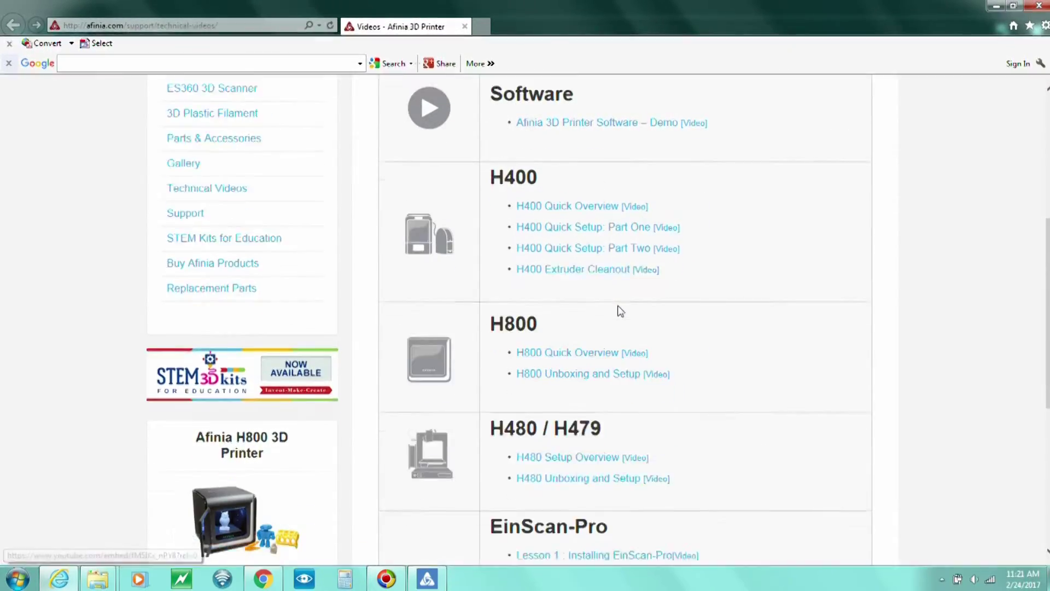
{"action": "scroll", "coordinate": [623, 334], "scroll_direction": "up", "scroll_amount": 10}
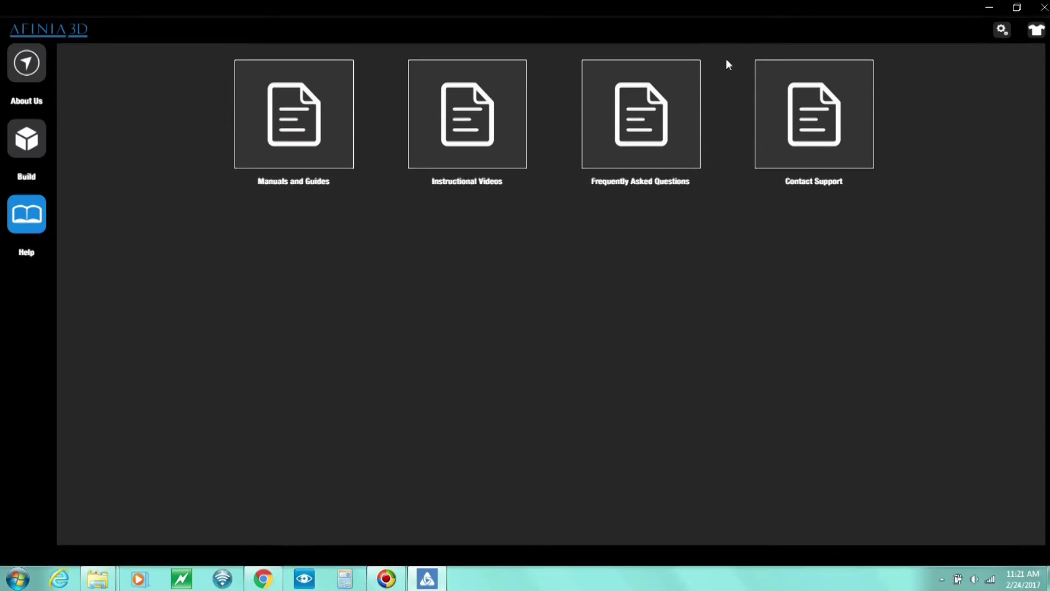
Open the program settings and view the available interface languages, keeping English.
{"action": "left_click", "coordinate": [1005, 30]}
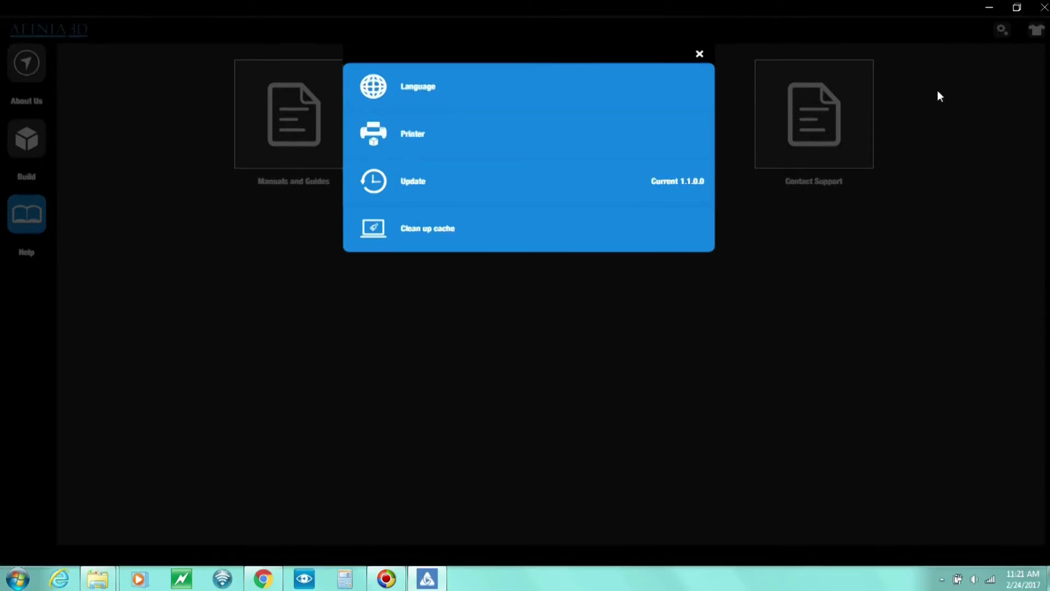
{"action": "left_click", "coordinate": [377, 87]}
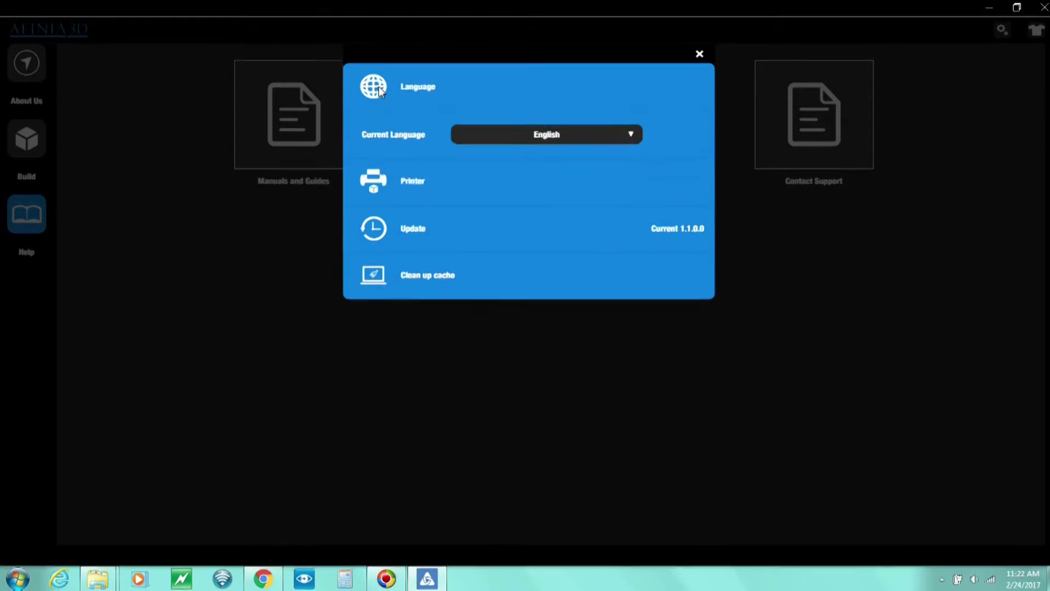
{"action": "left_click", "coordinate": [632, 136]}
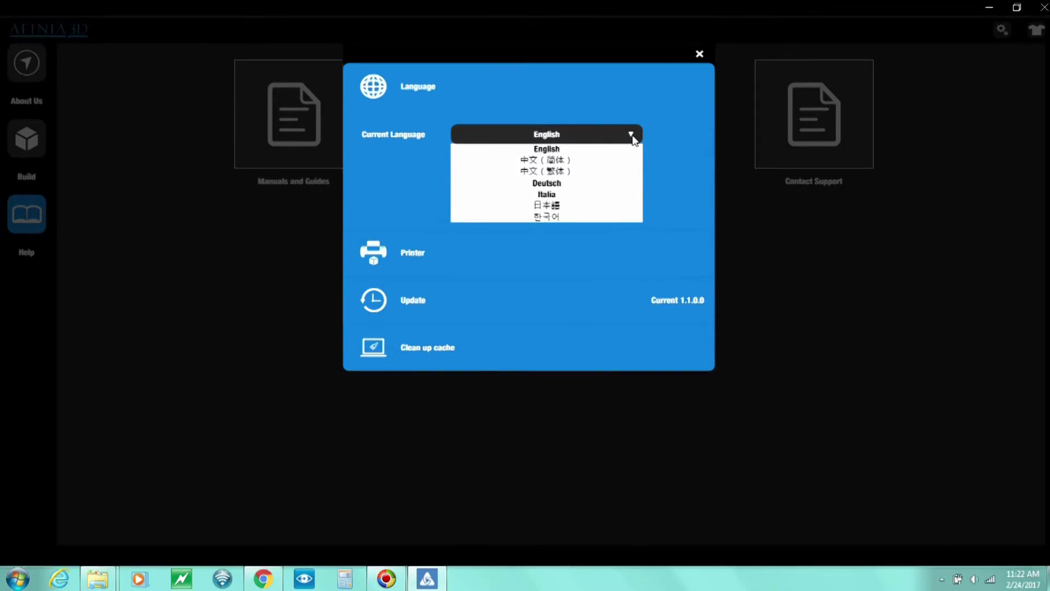
{"action": "left_click", "coordinate": [632, 135]}
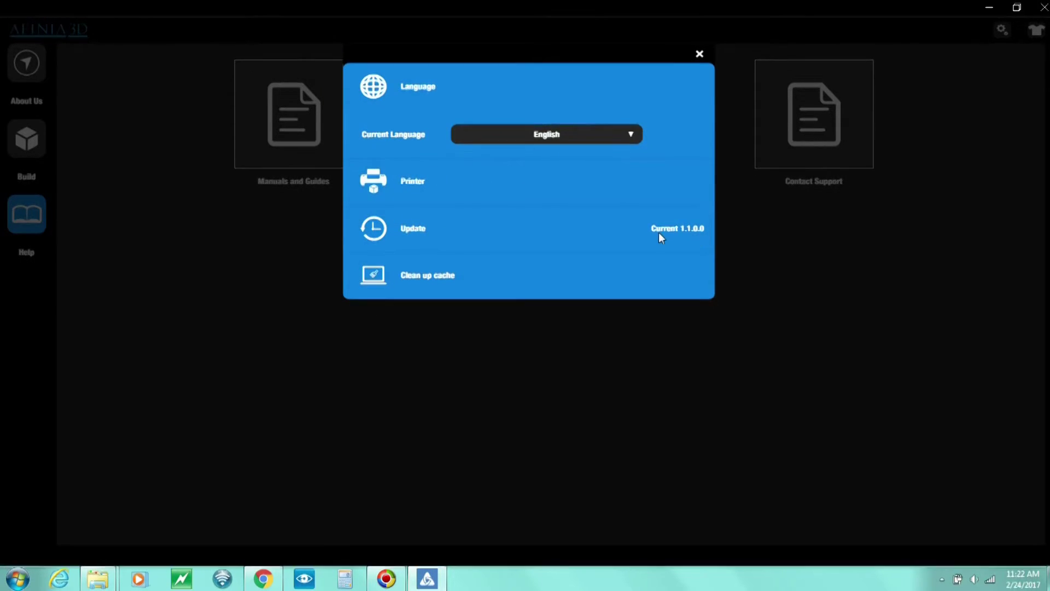
Review the software update link and the cache clean-up options in the settings.
{"action": "left_click", "coordinate": [412, 229]}
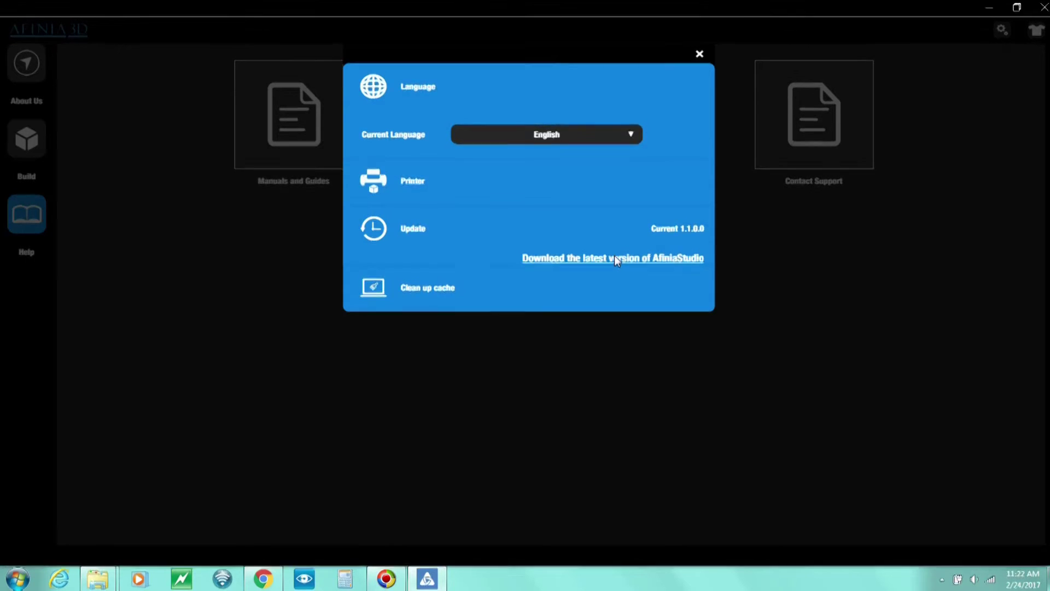
{"action": "left_click", "coordinate": [410, 228]}
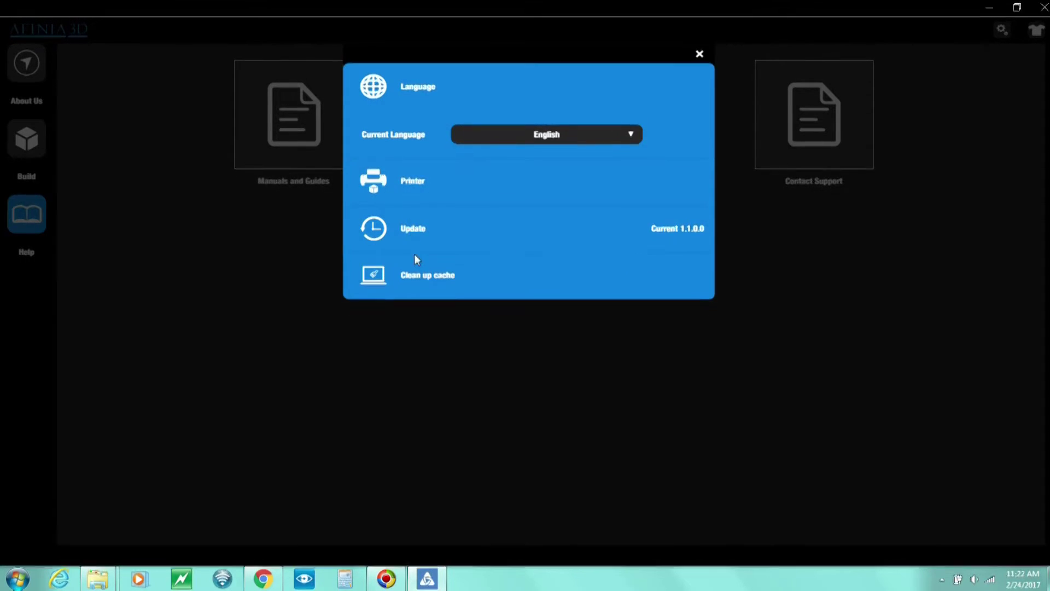
{"action": "left_click", "coordinate": [441, 273]}
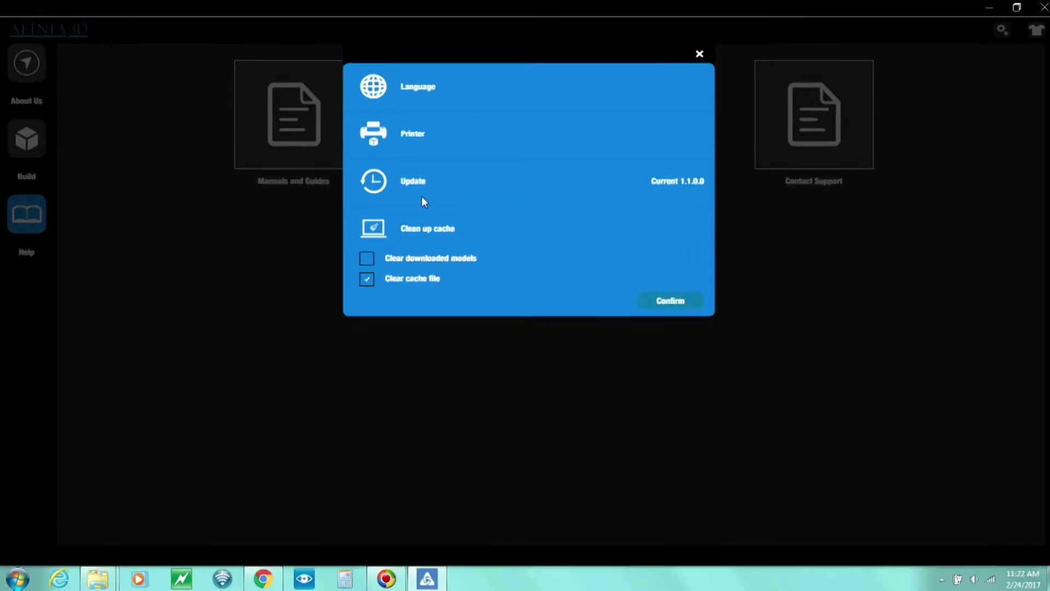
{"action": "left_click", "coordinate": [414, 180]}
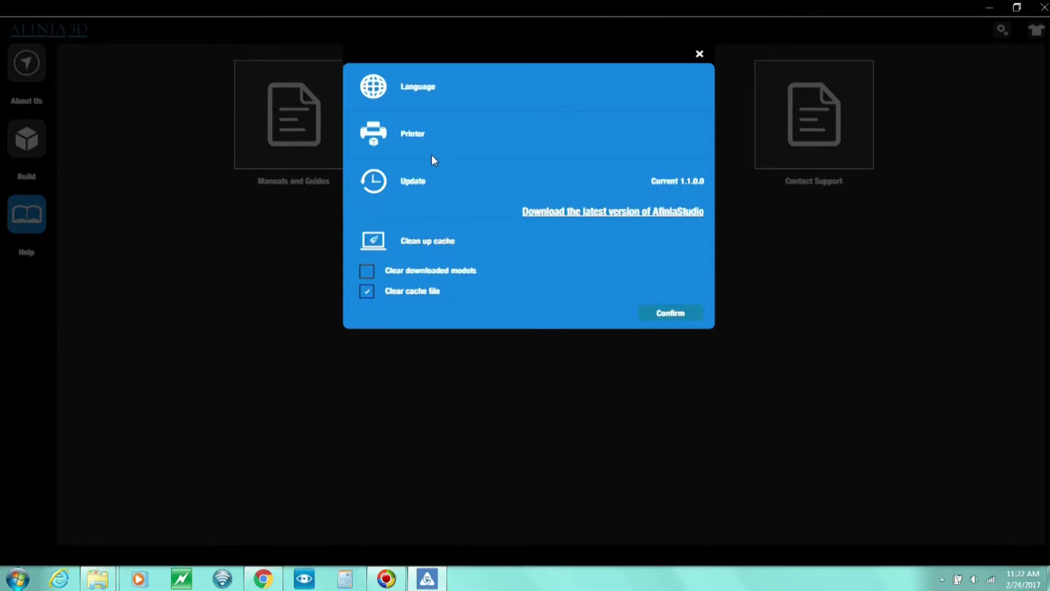
Connect to the H400 proto printer from the list of available printers.
{"action": "left_click", "coordinate": [375, 134]}
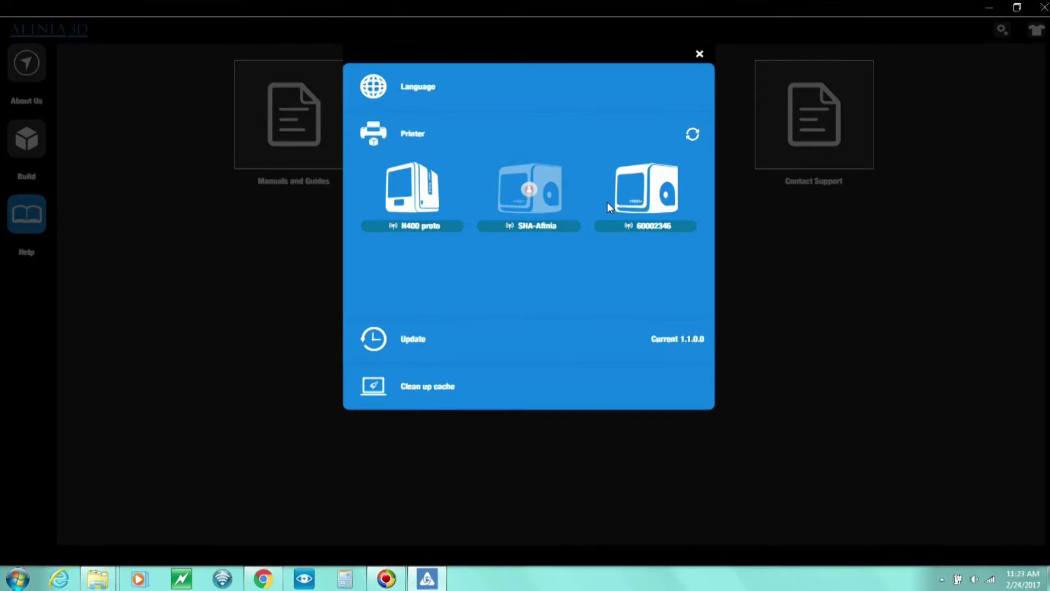
{"action": "left_click", "coordinate": [405, 194]}
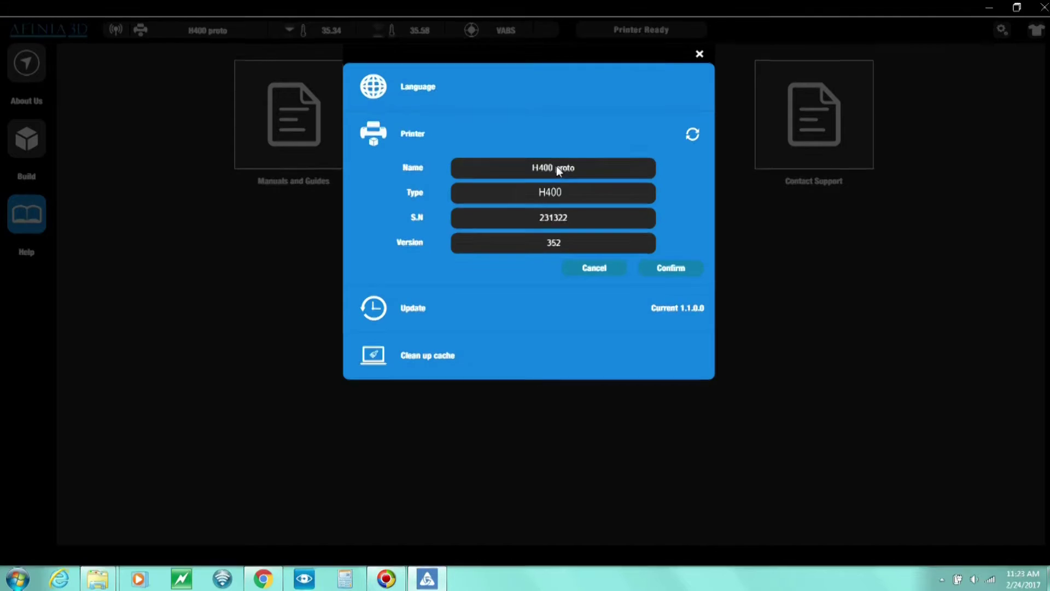
Confirm the H400 proto printer details in the settings and open the Build workspace.
{"action": "left_click", "coordinate": [684, 267]}
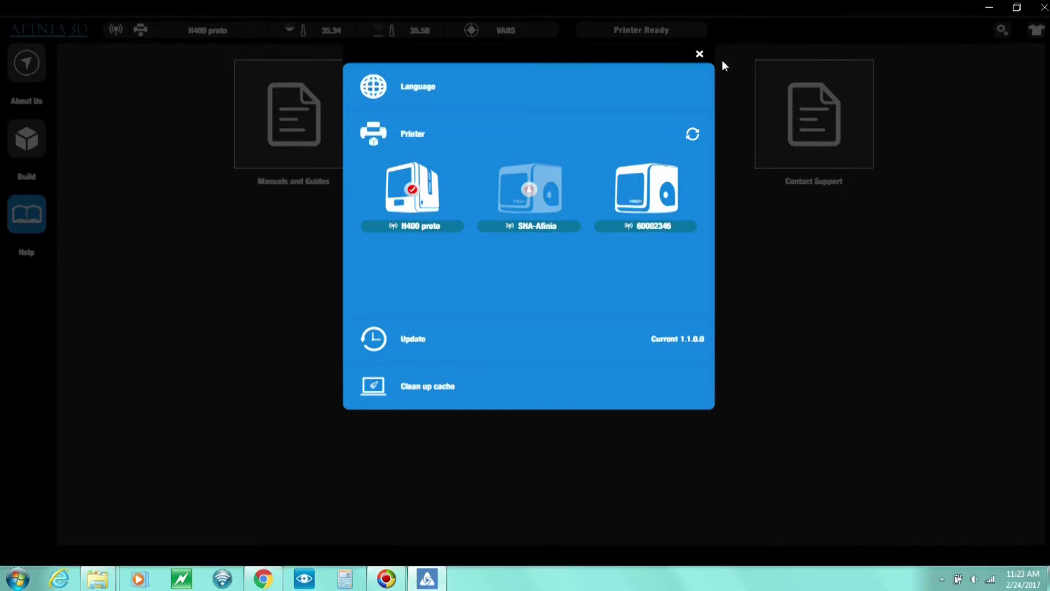
{"action": "left_click", "coordinate": [698, 55]}
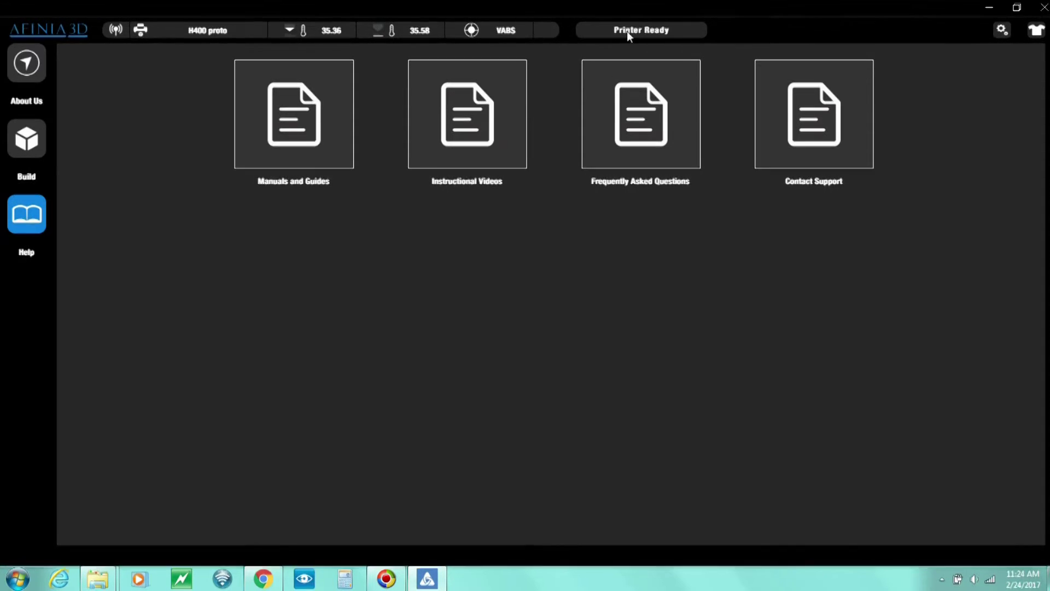
{"action": "left_click", "coordinate": [28, 137]}
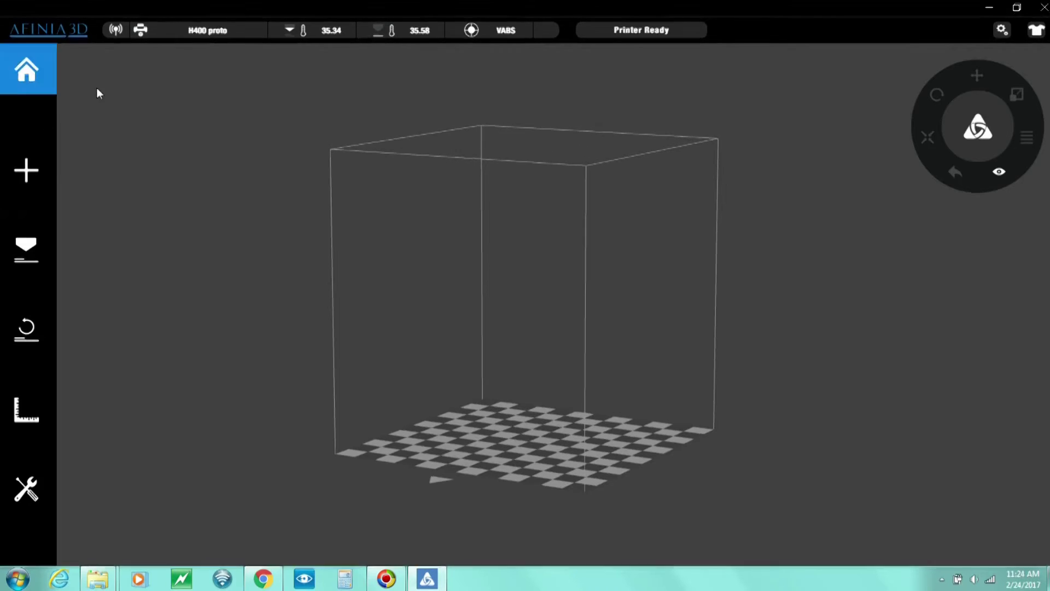
{"action": "left_click", "coordinate": [31, 70]}
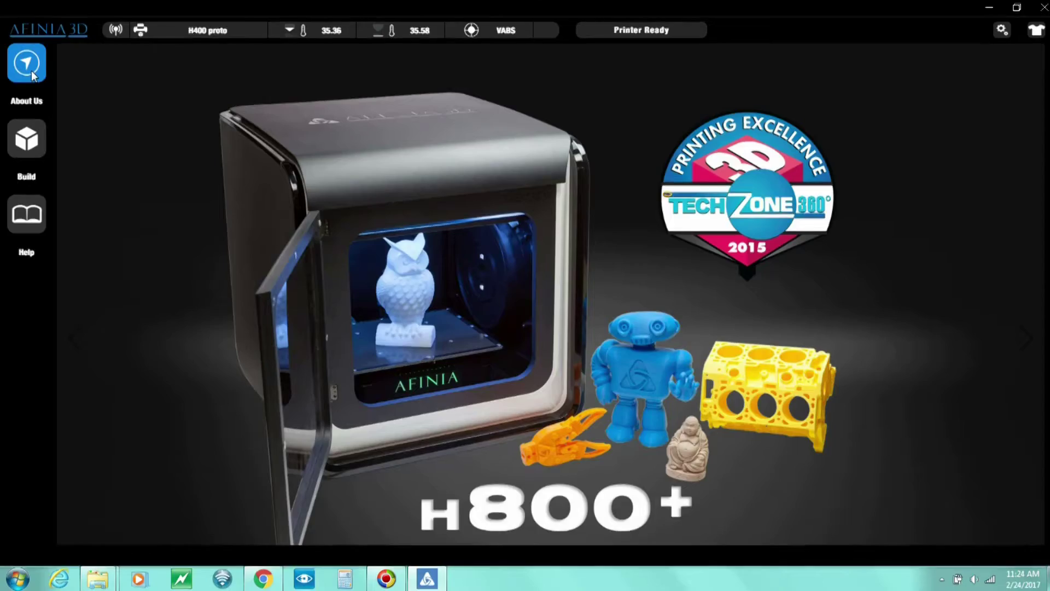
{"action": "left_click", "coordinate": [25, 141]}
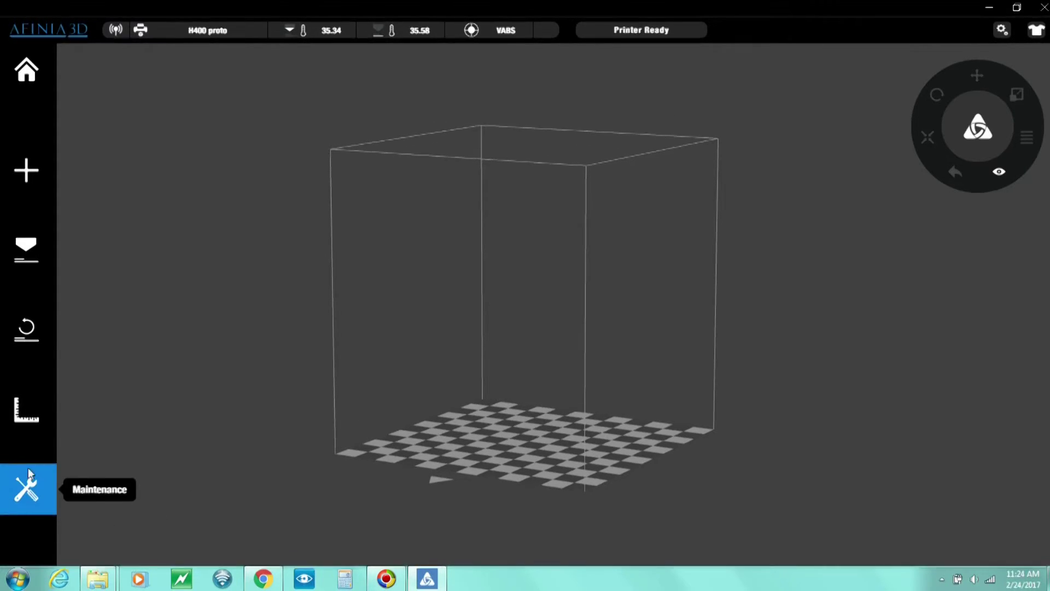
Open the platform calibration and examine the height offsets of points 4, 8, 9, 3, 1 and 7.
{"action": "left_click", "coordinate": [29, 412]}
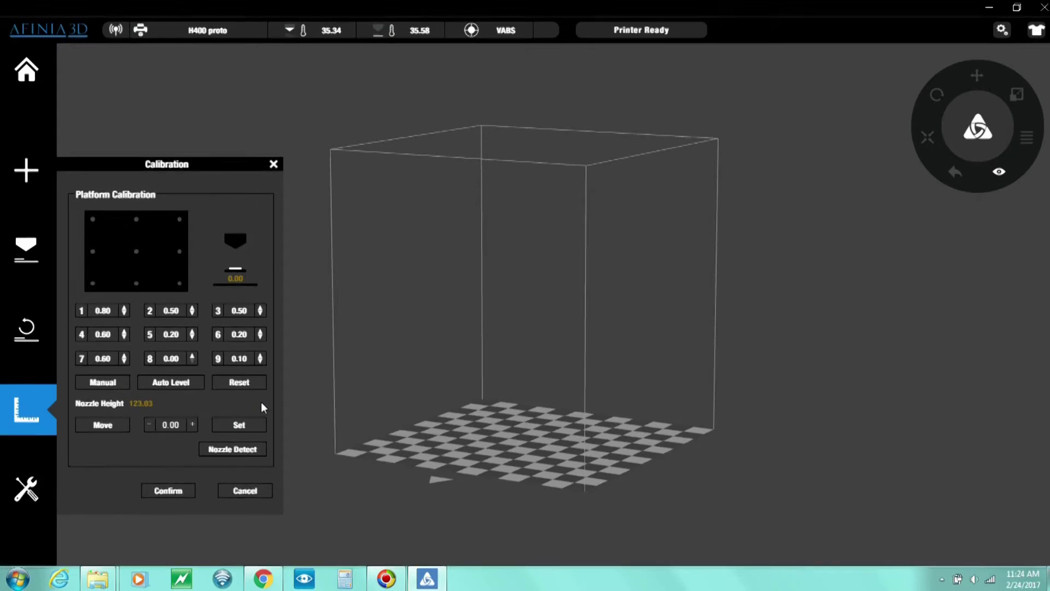
{"action": "left_click", "coordinate": [113, 331]}
{"action": "left_click", "coordinate": [169, 360]}
{"action": "left_click", "coordinate": [217, 360]}
{"action": "left_click", "coordinate": [219, 312]}
{"action": "left_click", "coordinate": [107, 309]}
{"action": "left_click", "coordinate": [111, 359]}
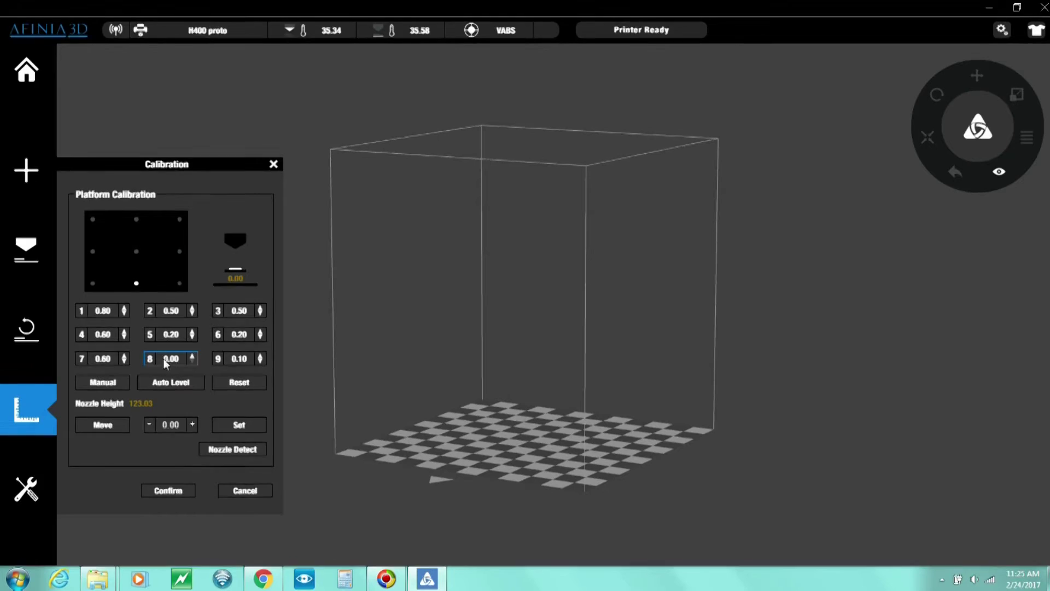
Run the automatic nozzle height detection and review the compensation options, keeping 0.0mm.
{"action": "left_click", "coordinate": [231, 449]}
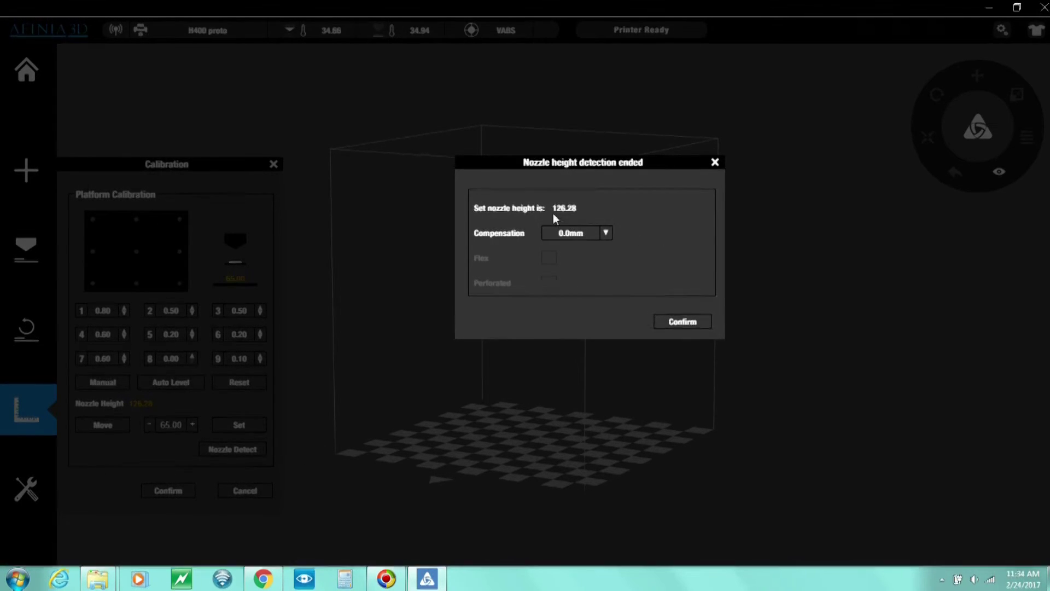
{"action": "left_click", "coordinate": [607, 234]}
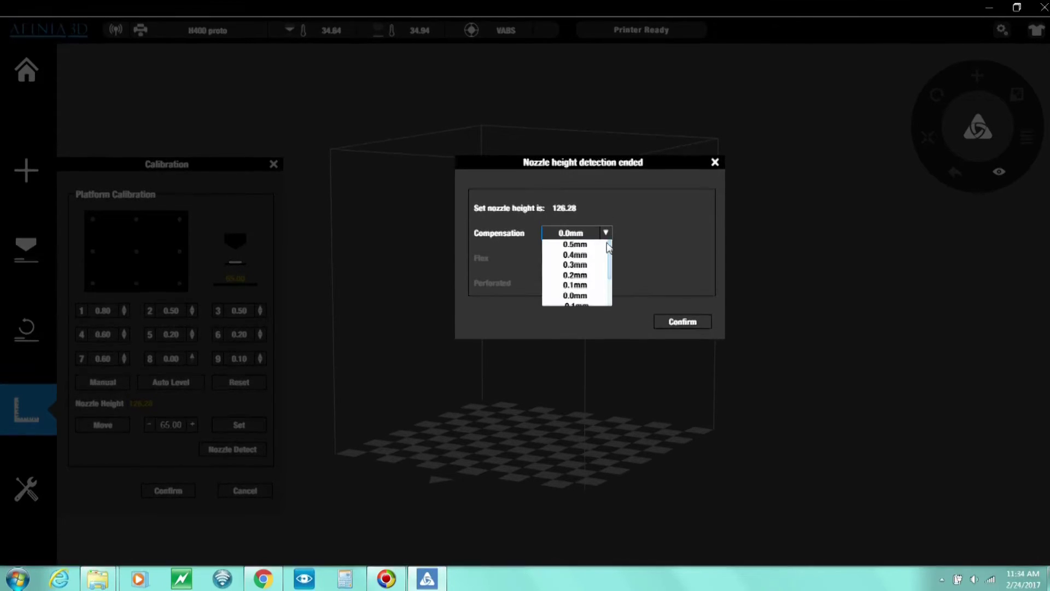
{"action": "scroll", "coordinate": [604, 265], "scroll_direction": "down", "scroll_amount": 2}
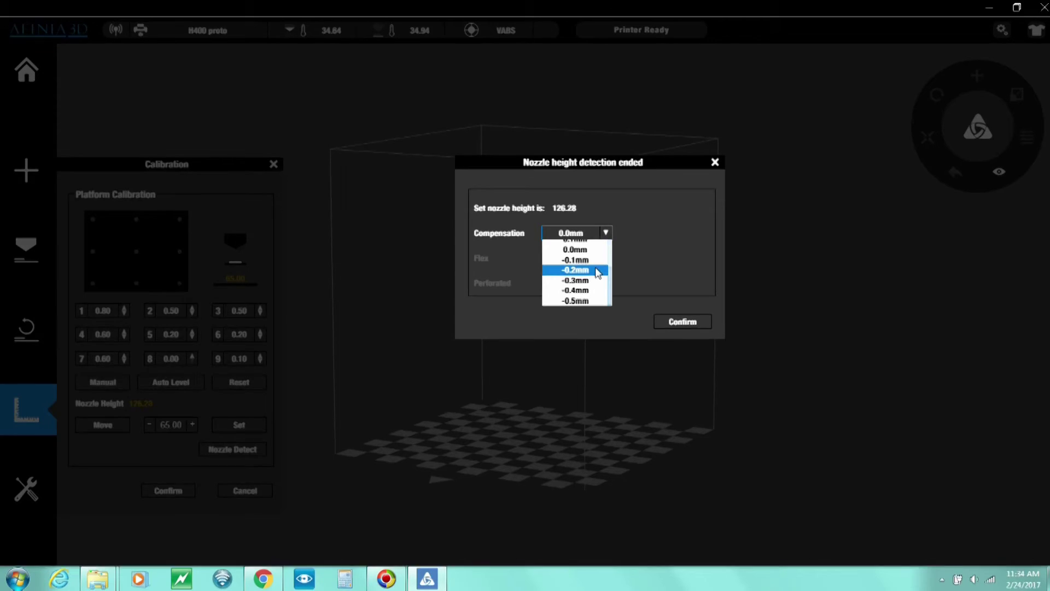
{"action": "scroll", "coordinate": [596, 276], "scroll_direction": "up", "scroll_amount": 2}
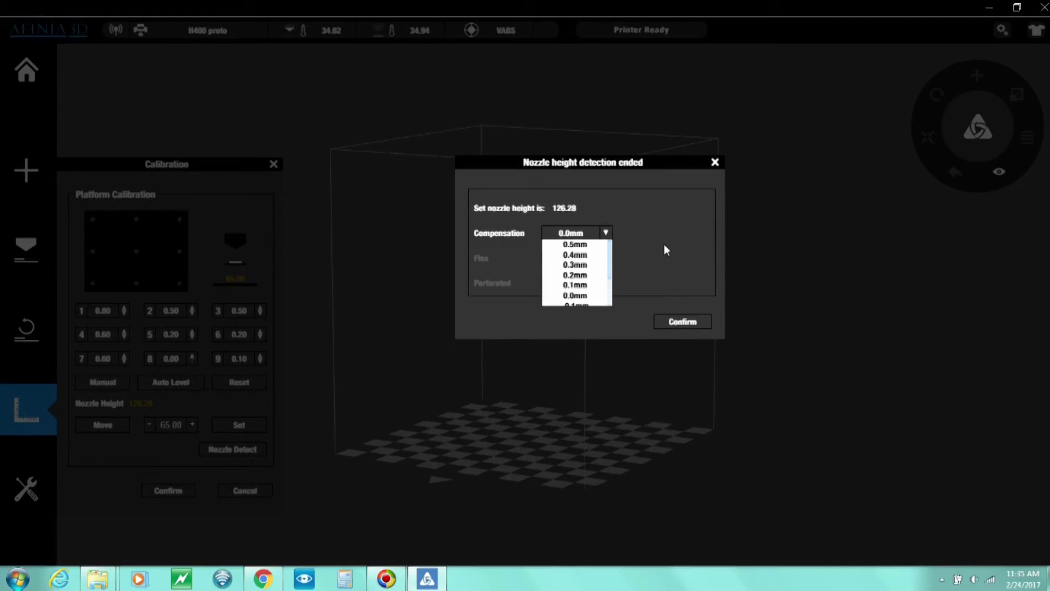
{"action": "left_click", "coordinate": [664, 244]}
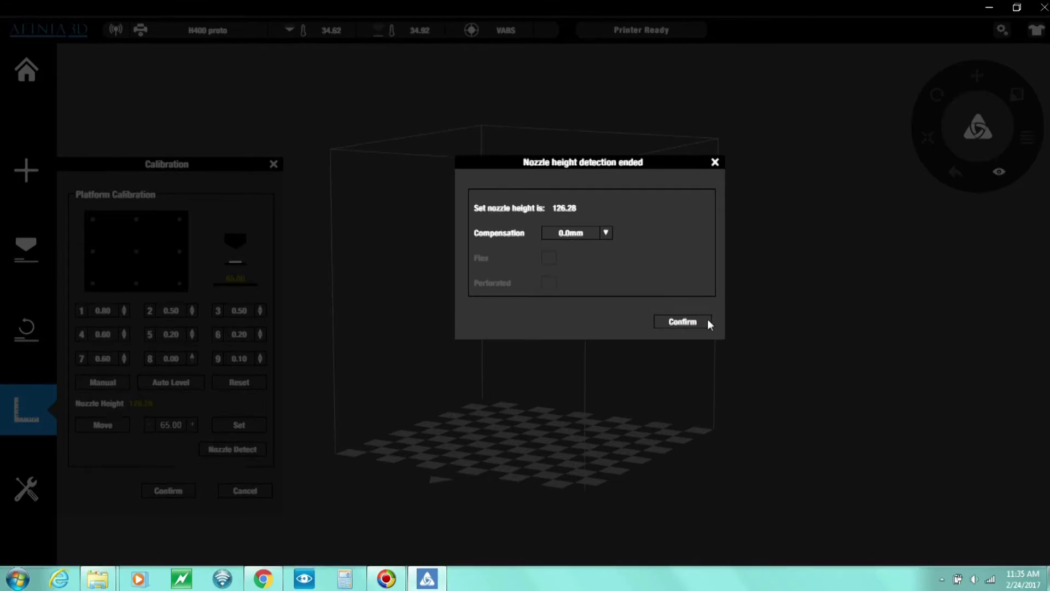
Save the detected nozzle height and confirm the platform calibration.
{"action": "left_click", "coordinate": [690, 324]}
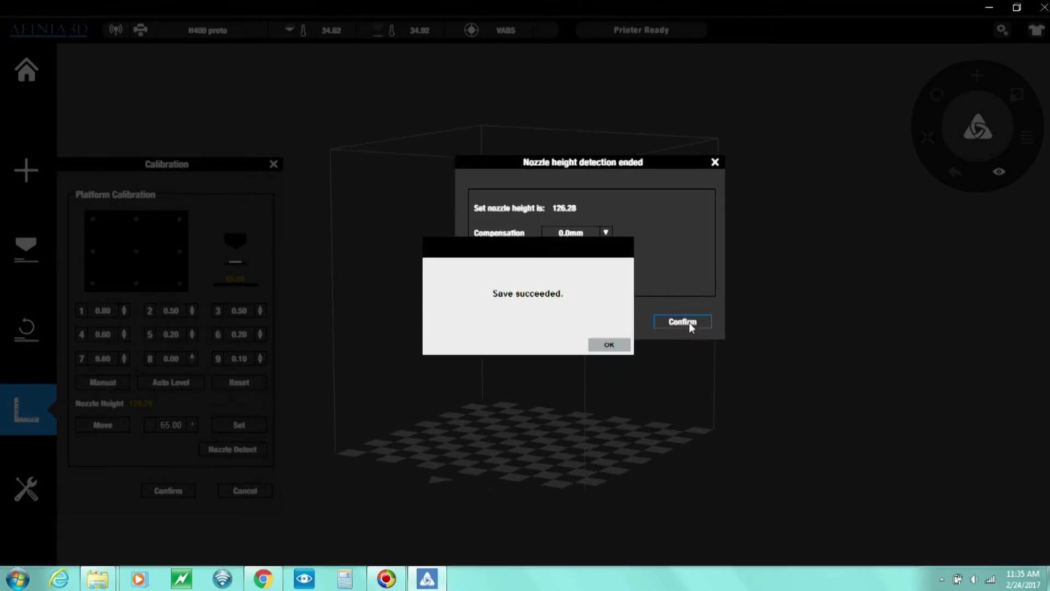
{"action": "left_click", "coordinate": [613, 347]}
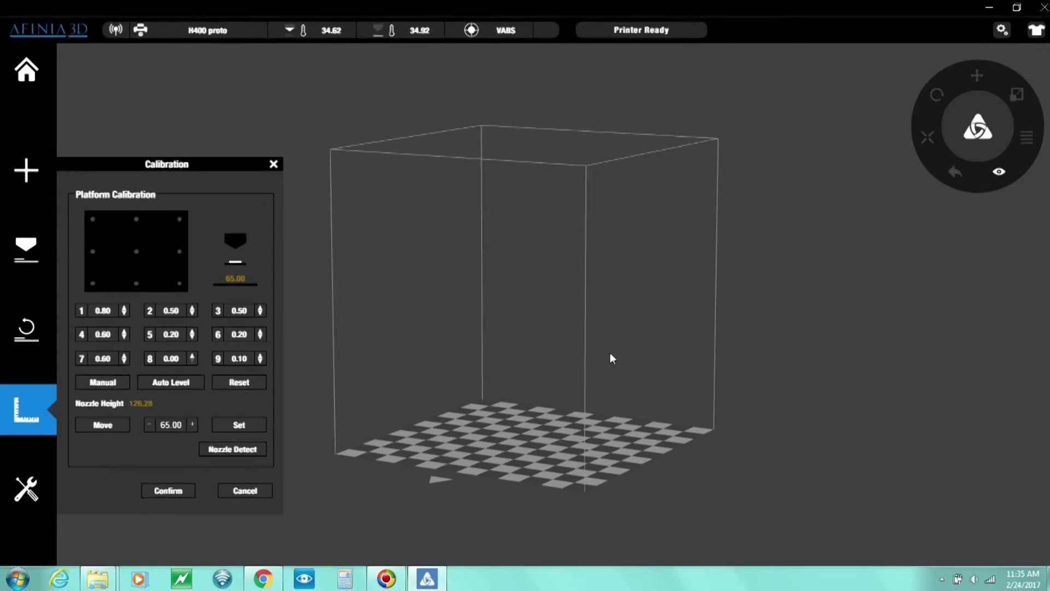
{"action": "left_click", "coordinate": [173, 492]}
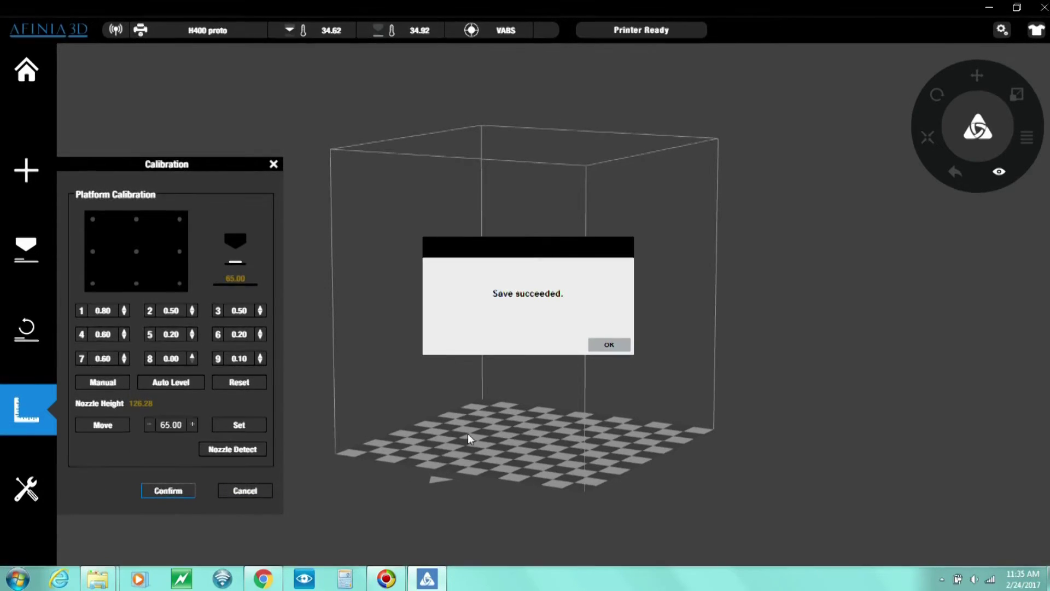
{"action": "left_click", "coordinate": [606, 343]}
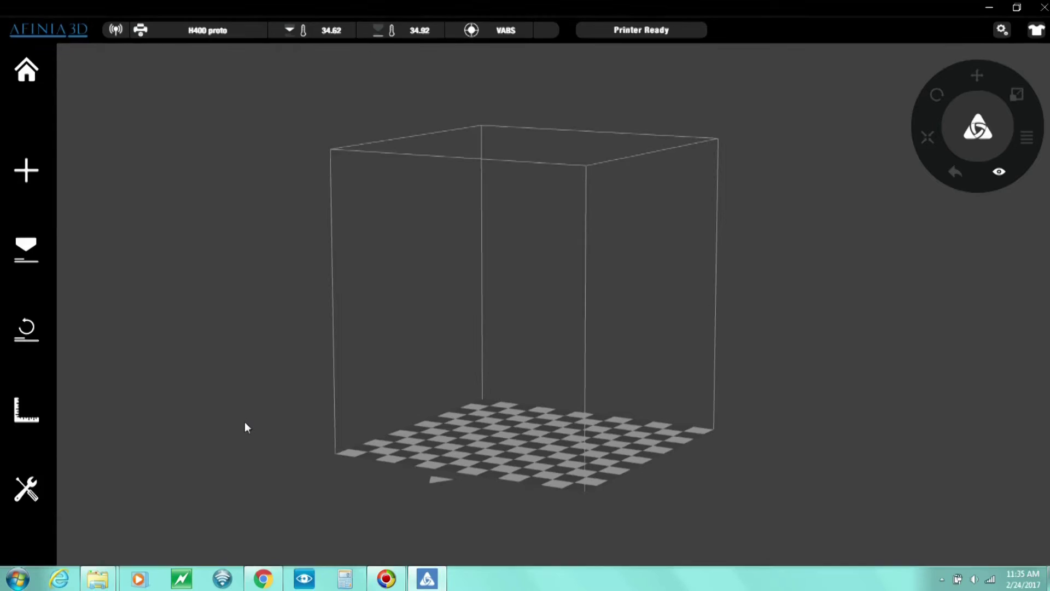
Open the customized material list from the printer maintenance settings and delete the Test material.
{"action": "left_click", "coordinate": [30, 488]}
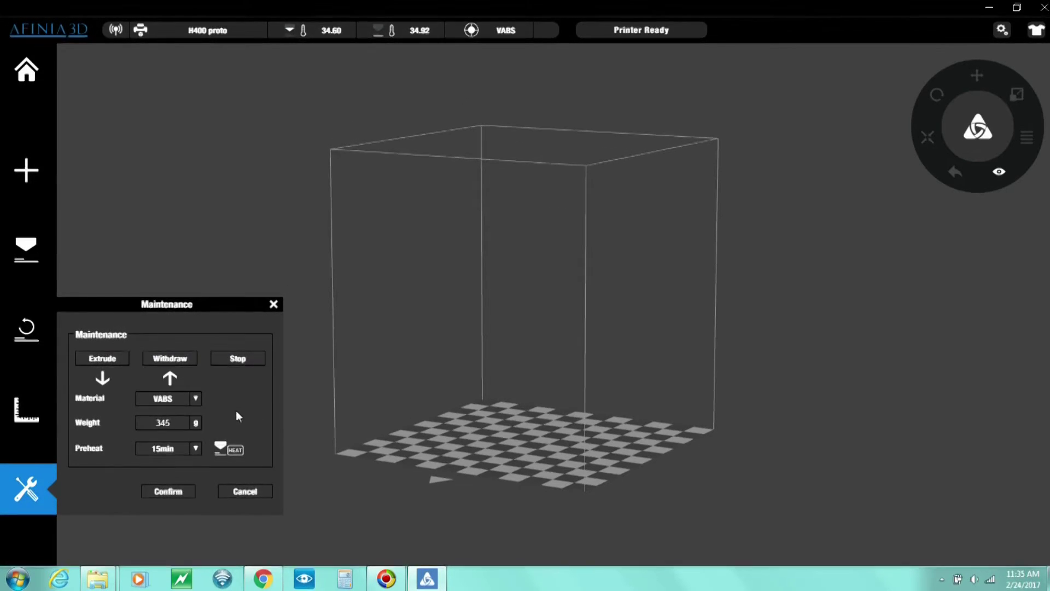
{"action": "left_click", "coordinate": [194, 400]}
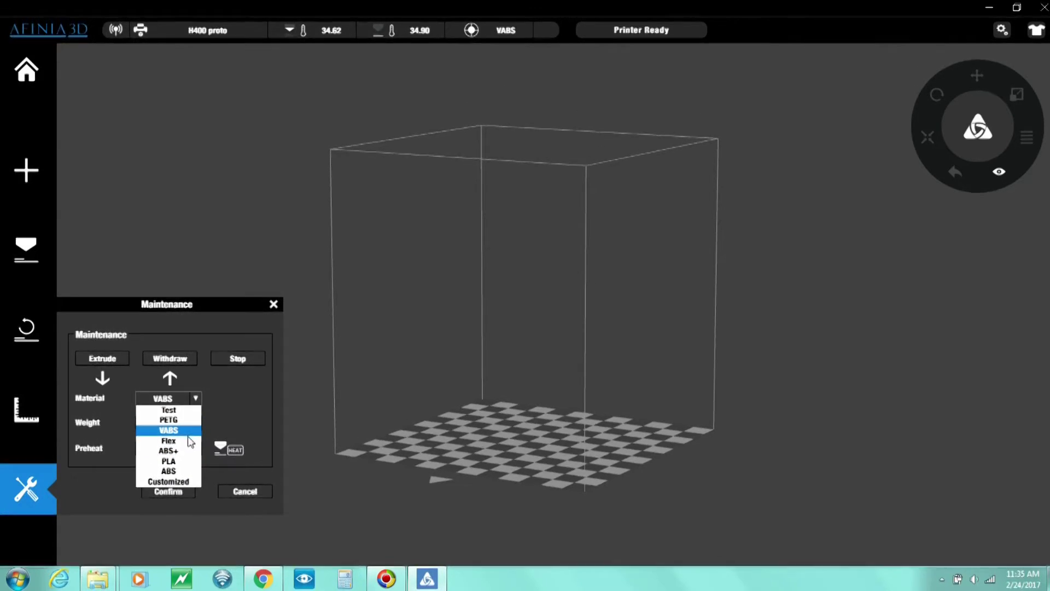
{"action": "left_click", "coordinate": [168, 481]}
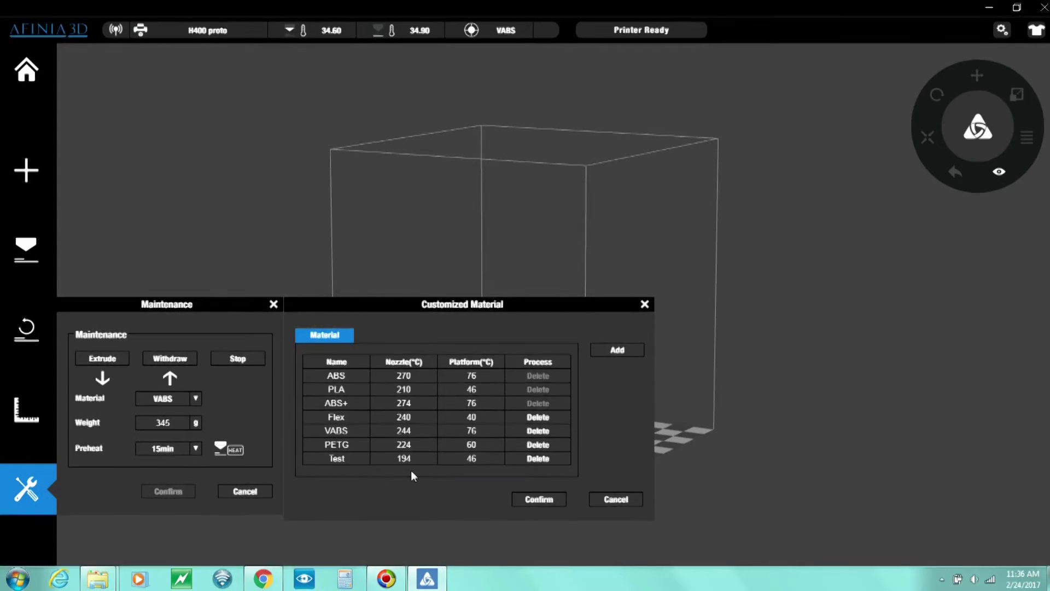
{"action": "left_click", "coordinate": [542, 457]}
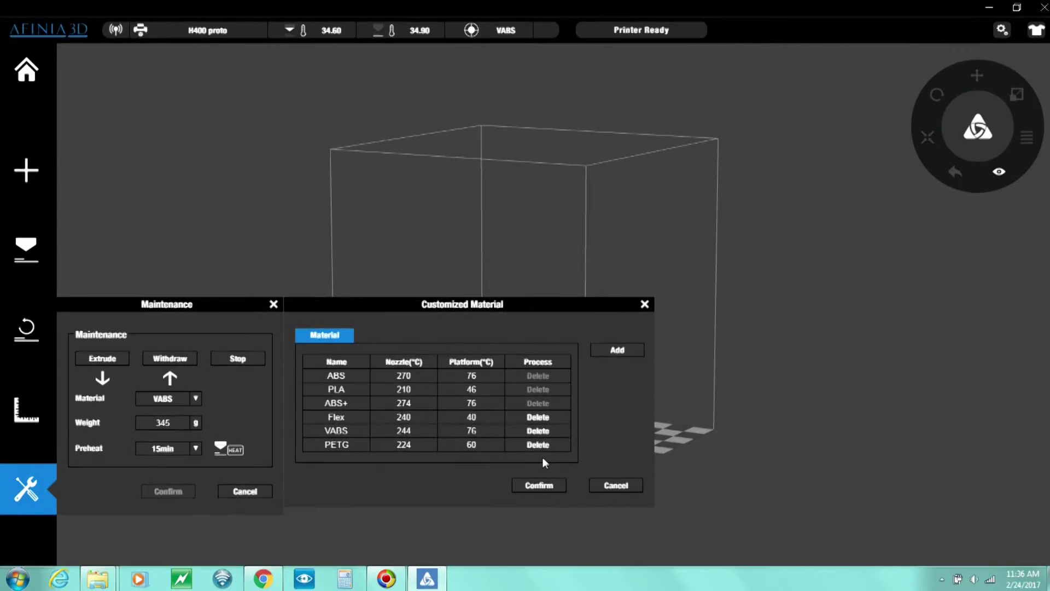
Add a custom material named Test with a nozzle temperature of 240 °C and a platform temperature of 90 °C.
{"action": "left_click", "coordinate": [632, 349]}
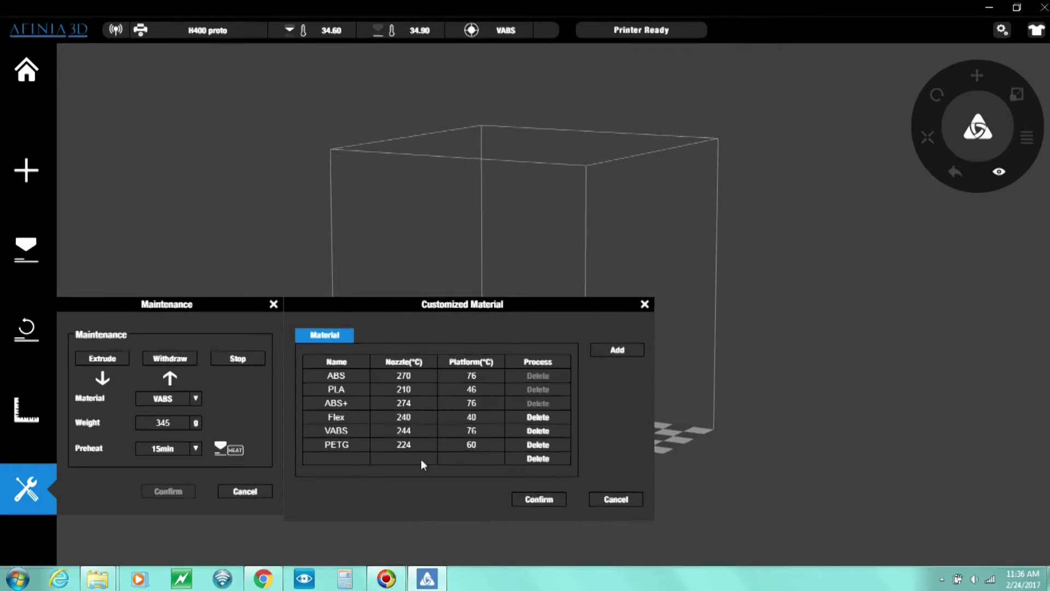
{"action": "left_click", "coordinate": [341, 458]}
{"action": "type", "text": "Test"}
{"action": "key", "text": "Tab"}
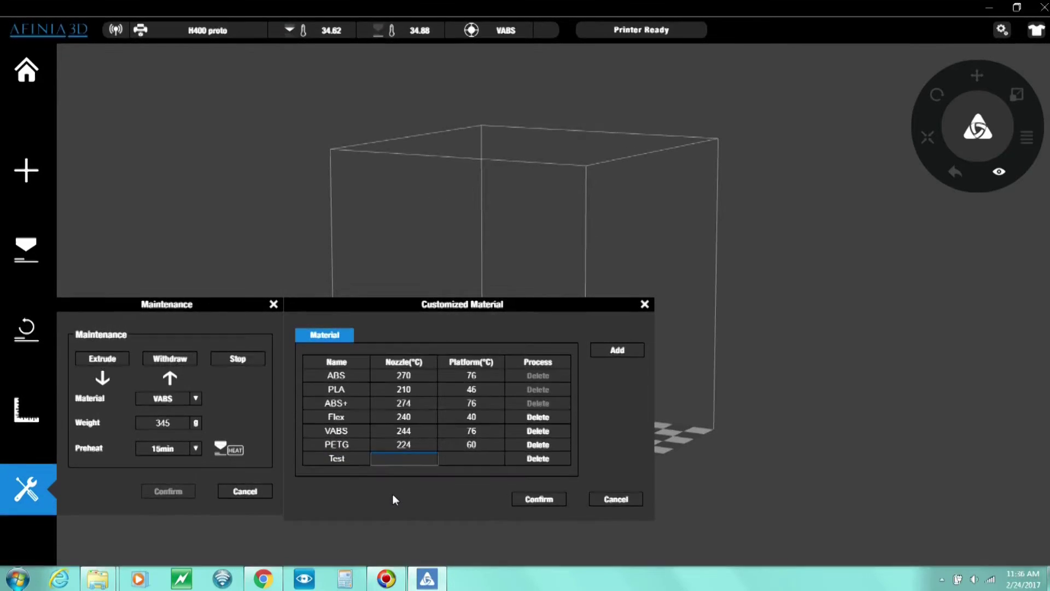
{"action": "type", "text": "240"}
{"action": "key", "text": "Tab"}
{"action": "type", "text": "90"}
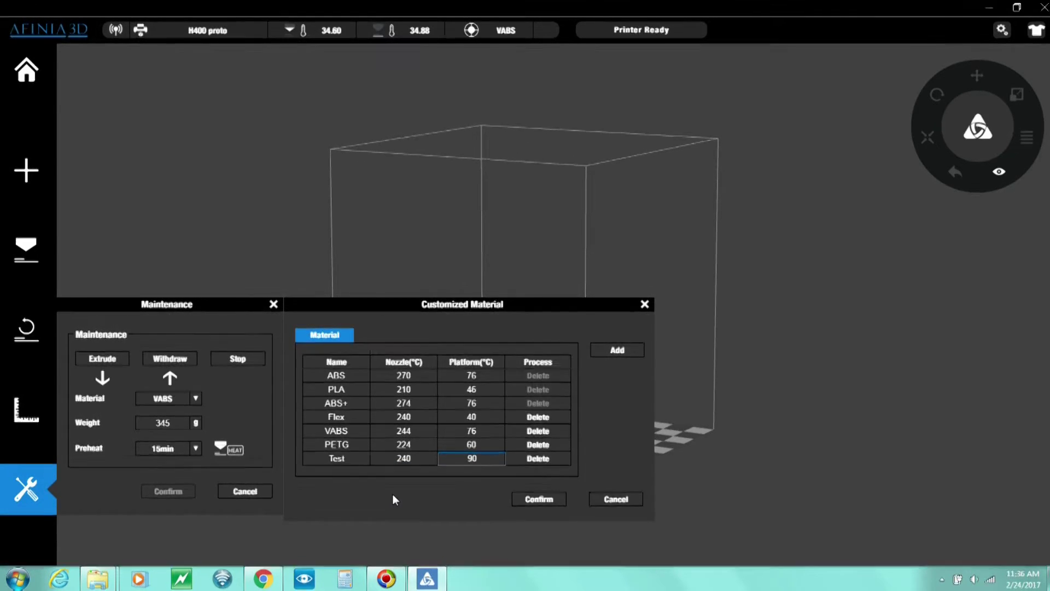
{"action": "left_click", "coordinate": [547, 501]}
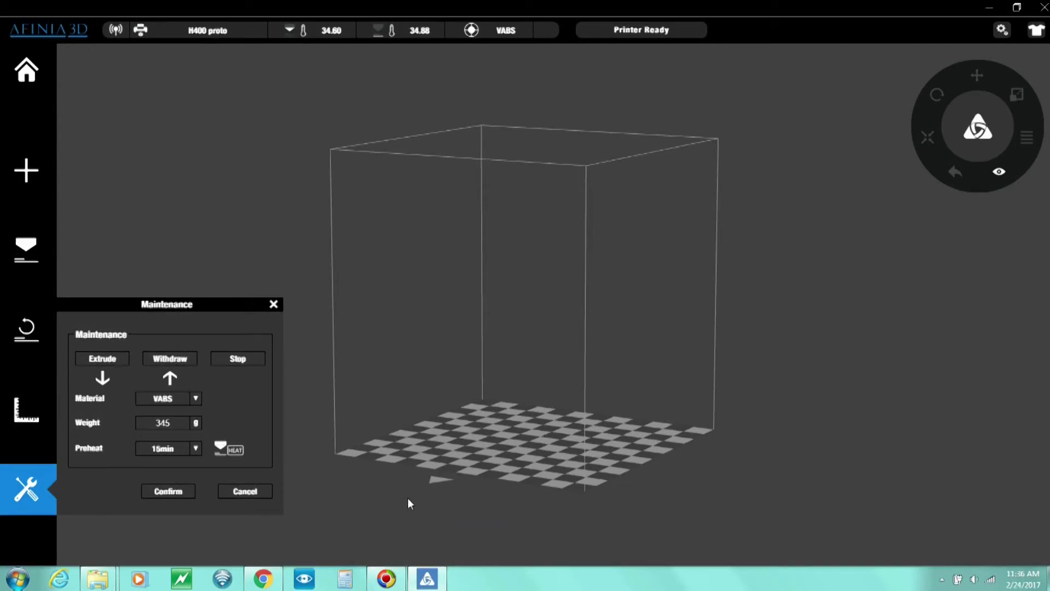
Choose Test as the loaded material in the maintenance settings.
{"action": "left_click", "coordinate": [198, 399]}
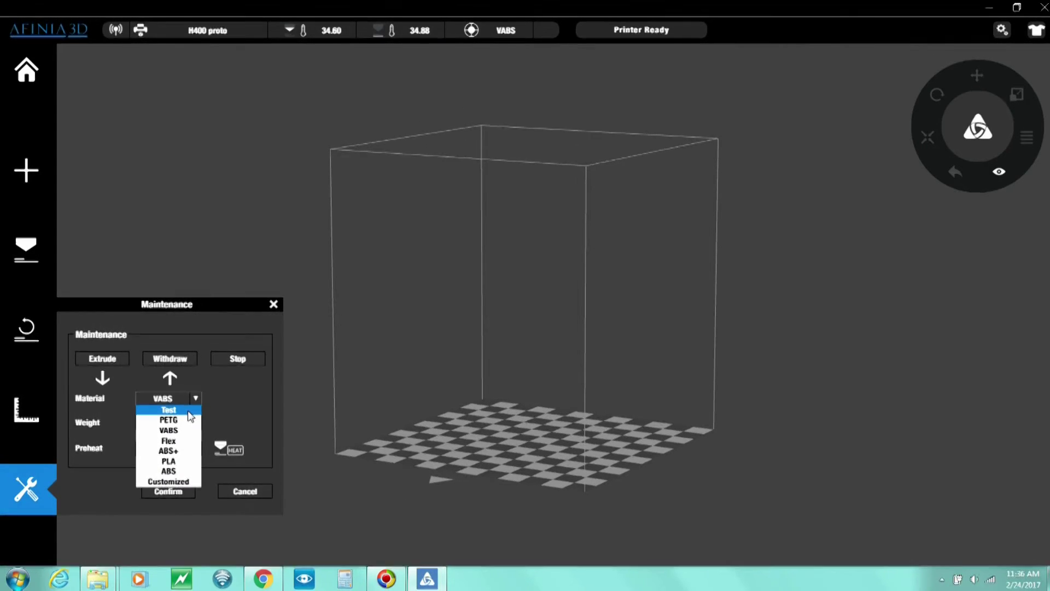
{"action": "left_click", "coordinate": [188, 410]}
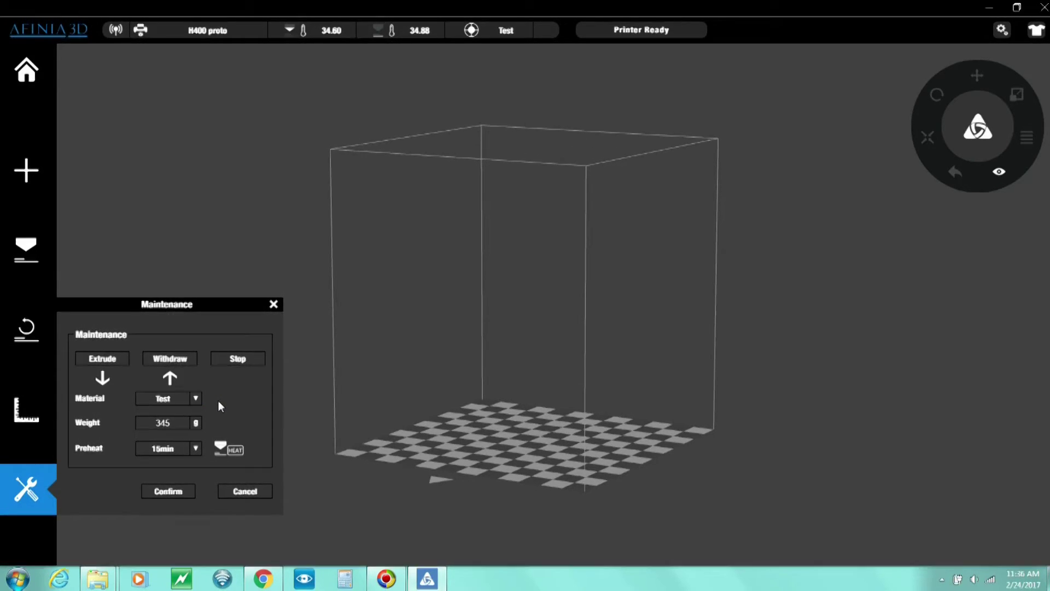
{"action": "left_click", "coordinate": [195, 400]}
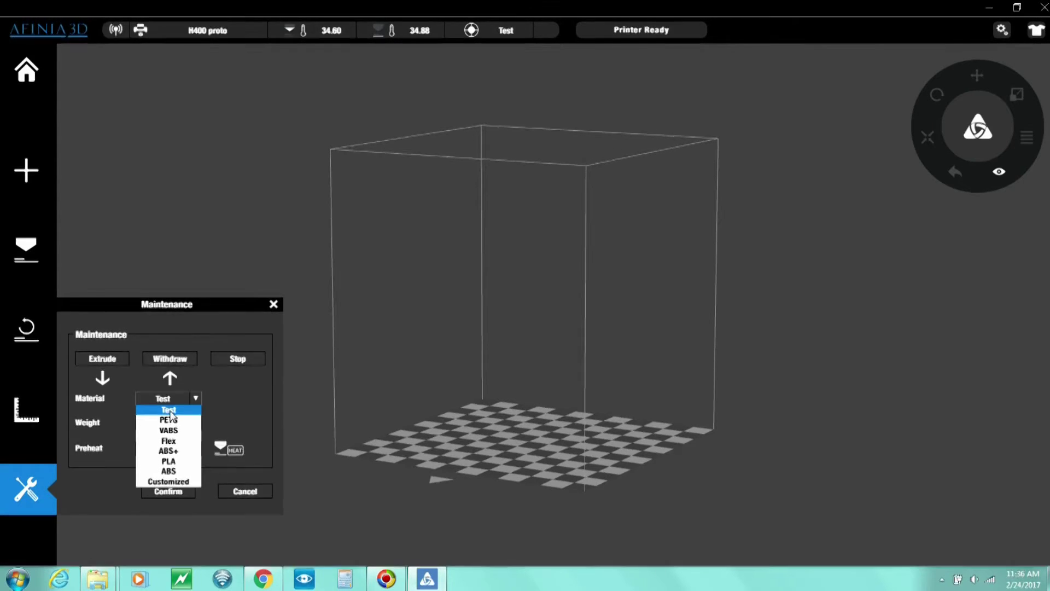
{"action": "left_click", "coordinate": [231, 417]}
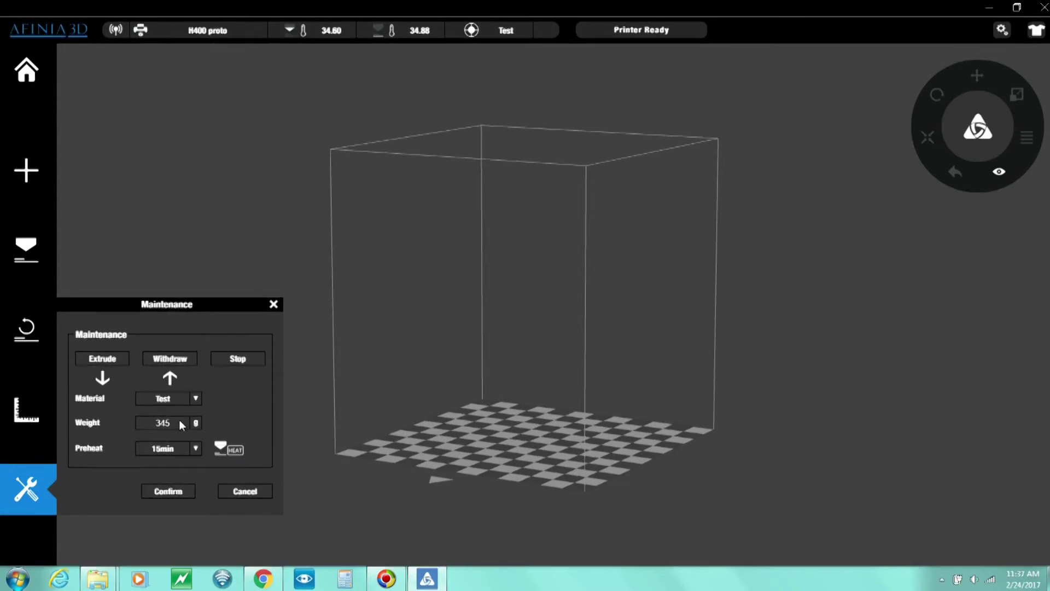
Set the material weight to 500 g, start a 15min platform preheat and confirm the maintenance settings.
{"action": "left_click_drag", "start_coordinate": [166, 423], "coordinate": [113, 424]}
{"action": "type", "text": "500"}
{"action": "left_click", "coordinate": [195, 449]}
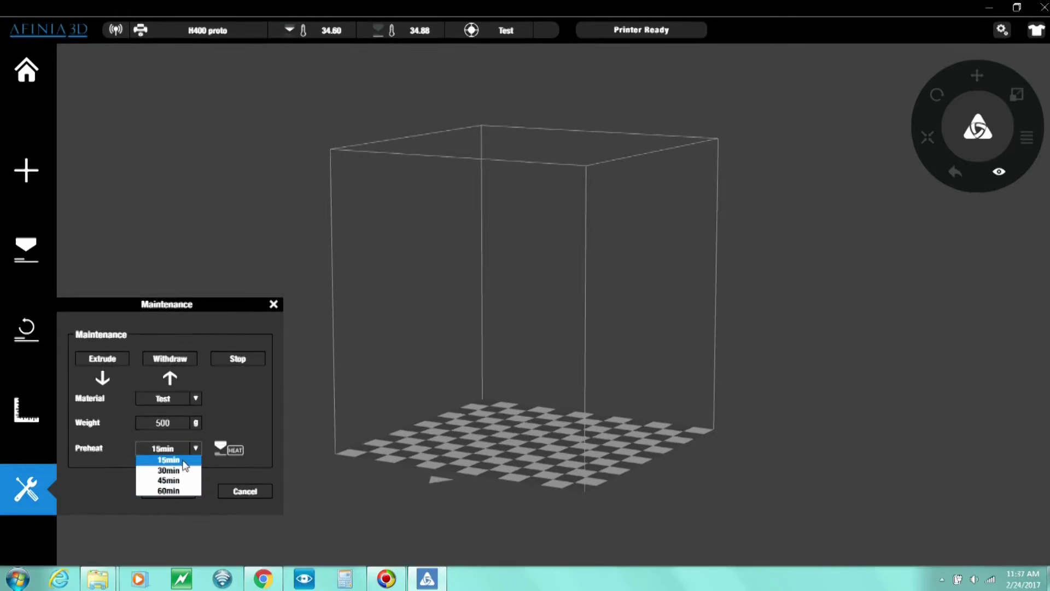
{"action": "left_click", "coordinate": [228, 453]}
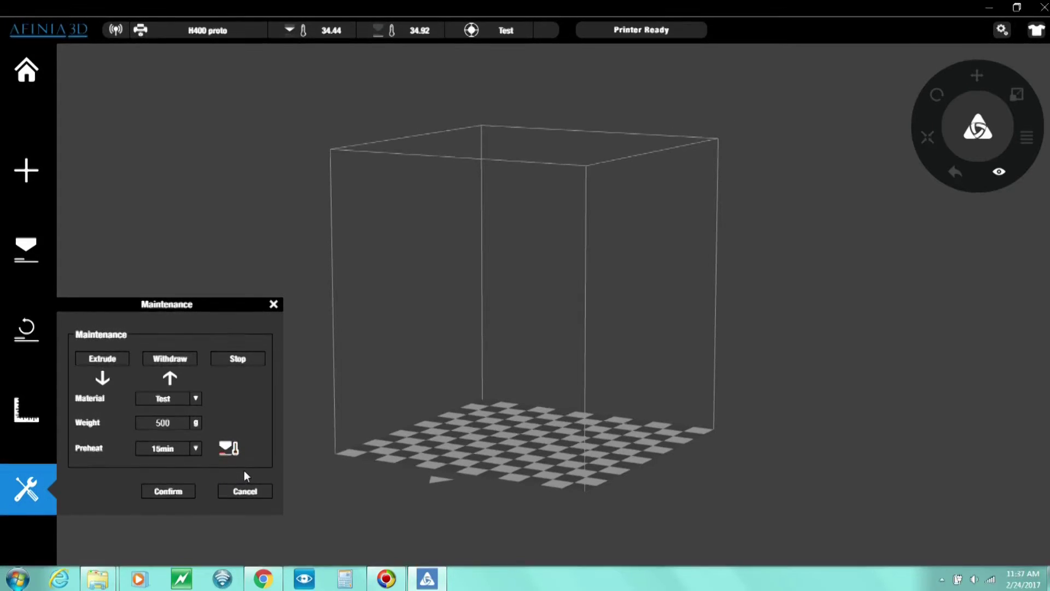
{"action": "left_click", "coordinate": [178, 491]}
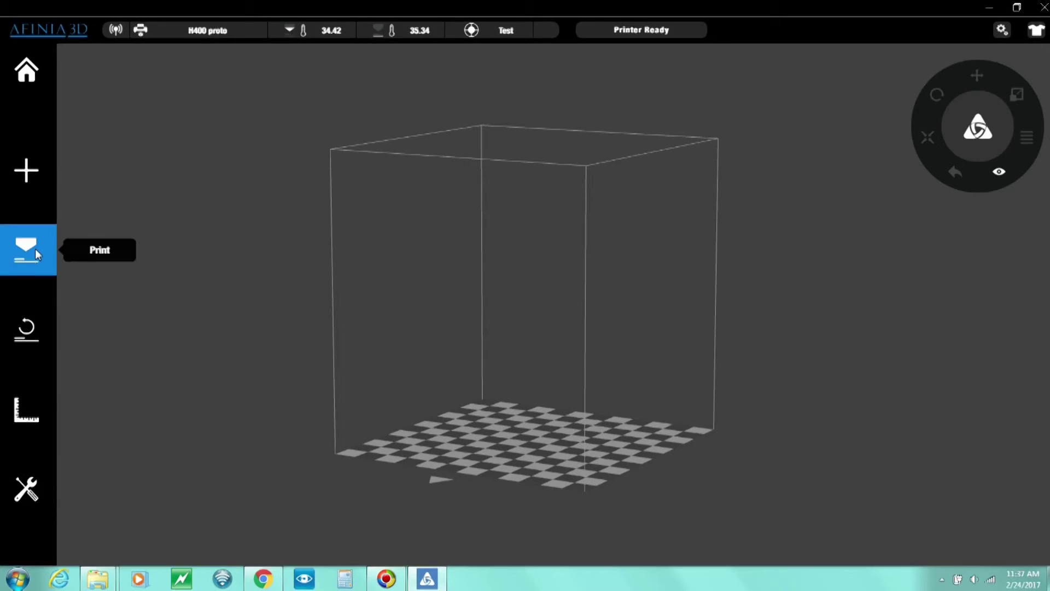
Insert a hexagonal prism onto the build platform.
{"action": "left_click", "coordinate": [29, 172]}
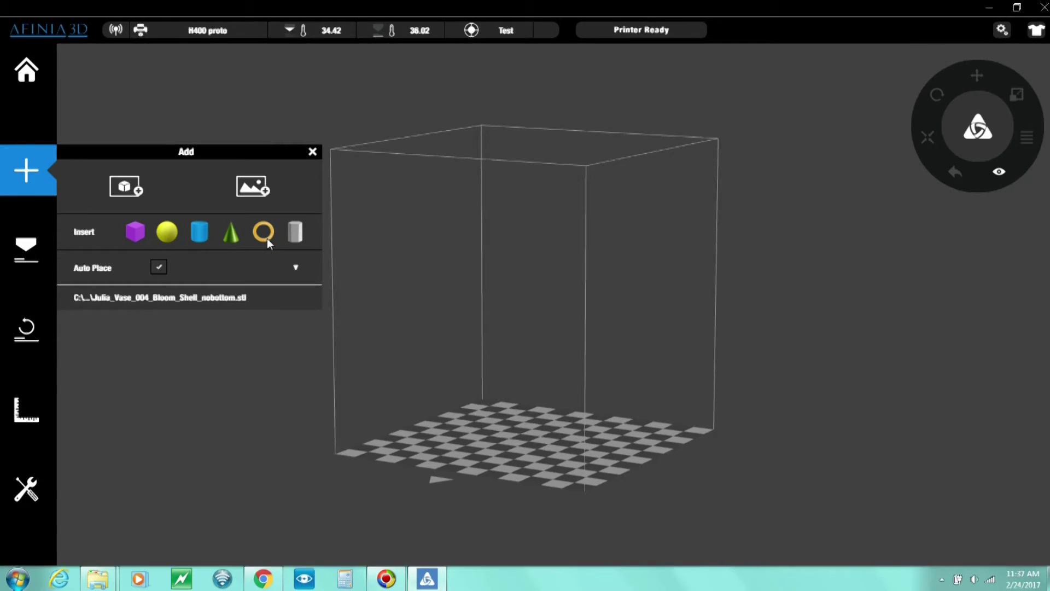
{"action": "left_click", "coordinate": [296, 239]}
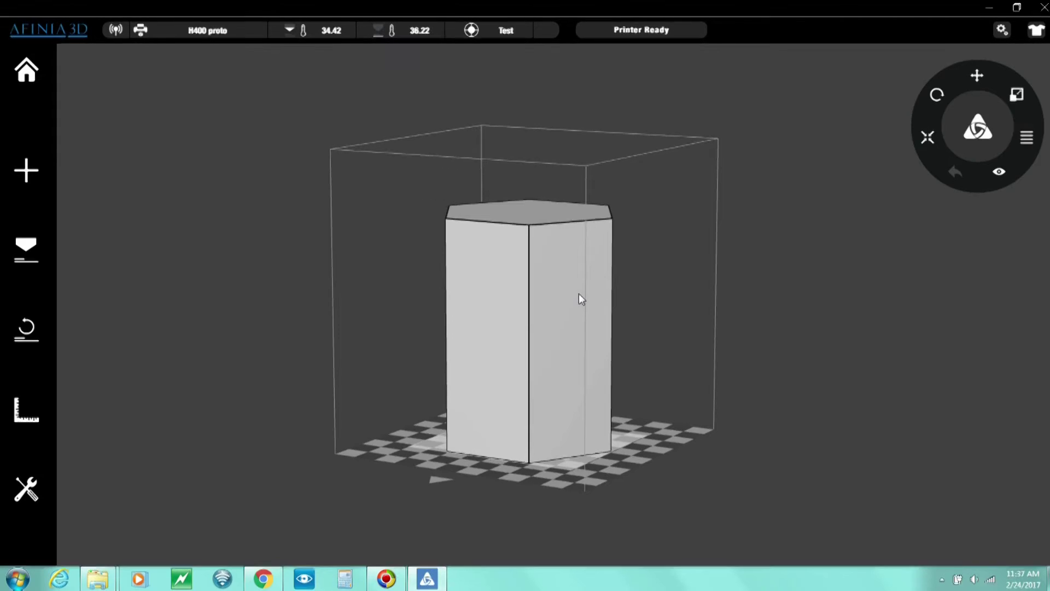
Scale the hexagonal prism uniformly by a factor of 0.5, and shrink it further freehand on all axes.
{"action": "left_click", "coordinate": [521, 290]}
{"action": "left_click", "coordinate": [1018, 96]}
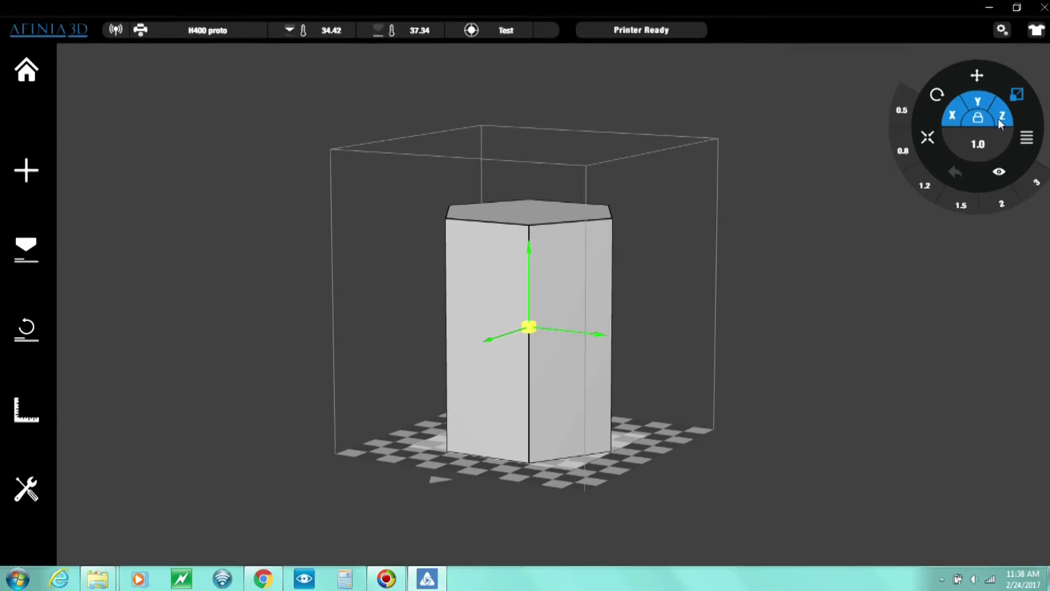
{"action": "left_click", "coordinate": [979, 142]}
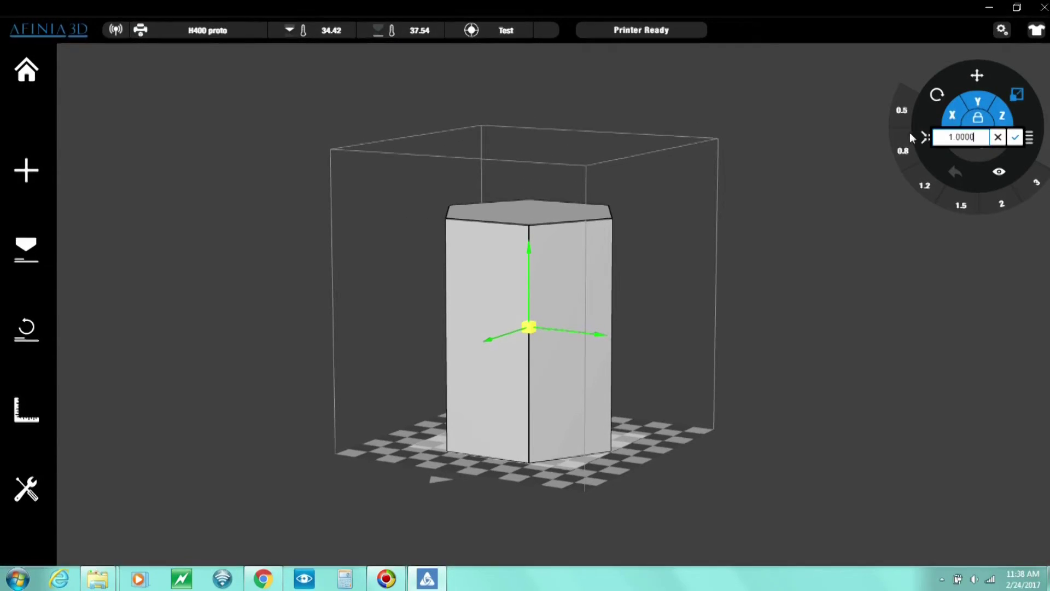
{"action": "left_click_drag", "start_coordinate": [982, 140], "coordinate": [948, 142]}
{"action": "type", "text": "0.5"}
{"action": "left_click", "coordinate": [1014, 138]}
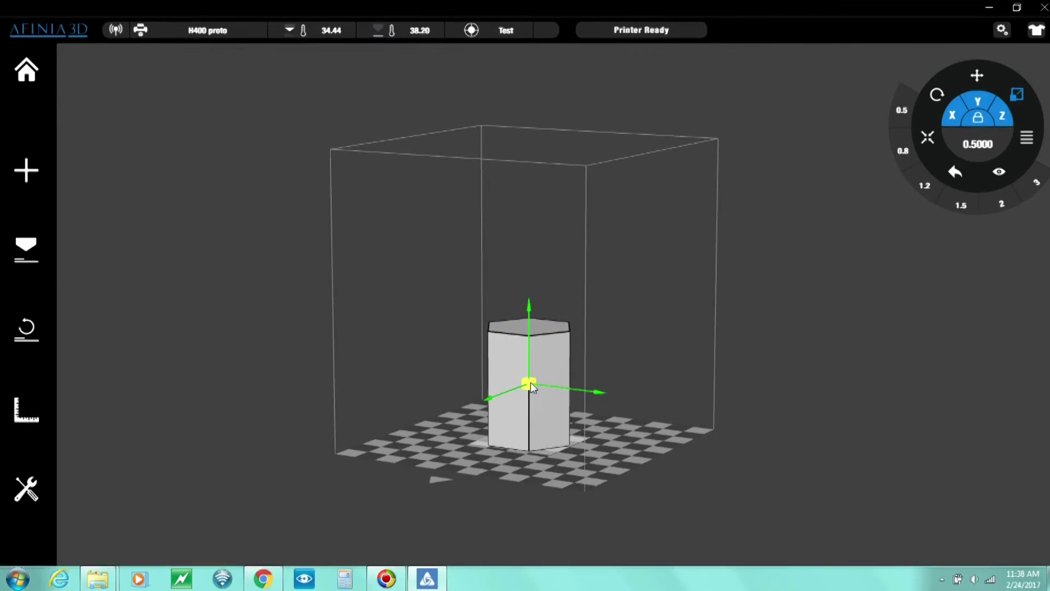
{"action": "left_click_drag", "start_coordinate": [531, 382], "coordinate": [543, 432]}
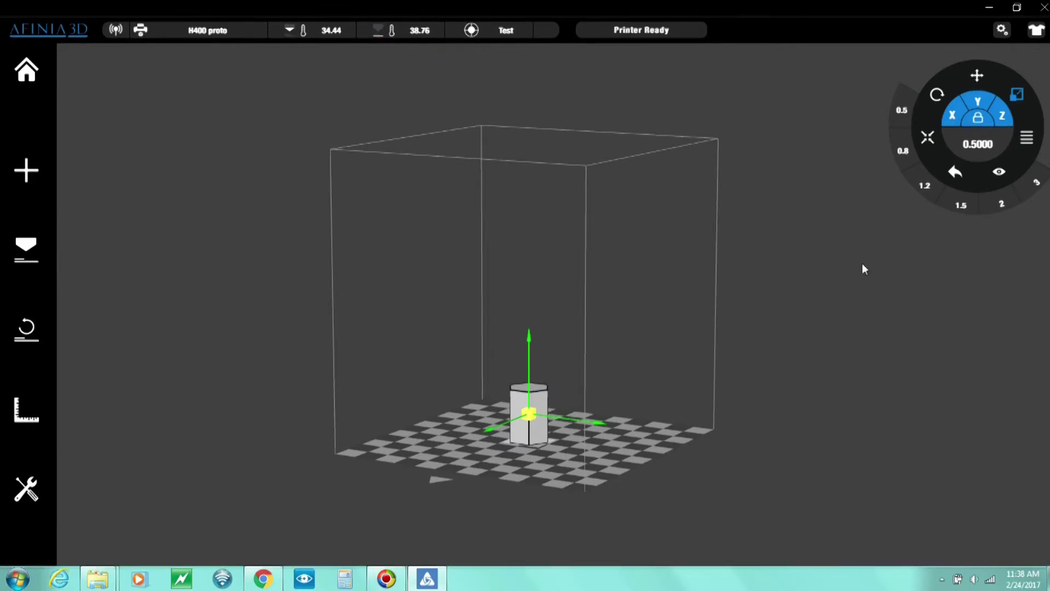
Unlock proportional scaling and stretch the prism slightly in height along the Z axis only.
{"action": "left_click", "coordinate": [980, 119]}
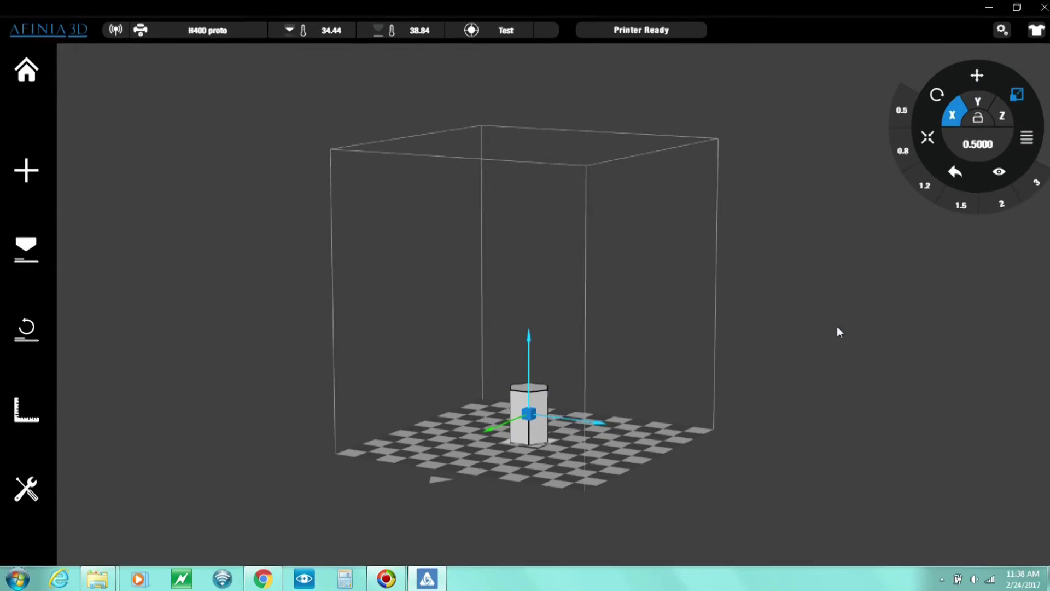
{"action": "left_click", "coordinate": [985, 99]}
{"action": "left_click", "coordinate": [1001, 115]}
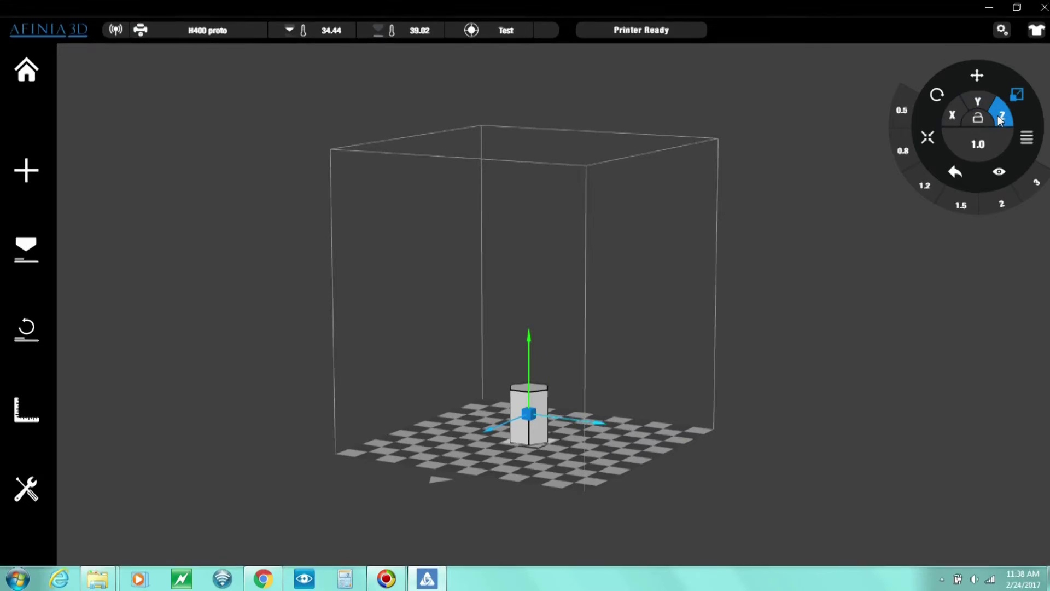
{"action": "left_click", "coordinate": [954, 117]}
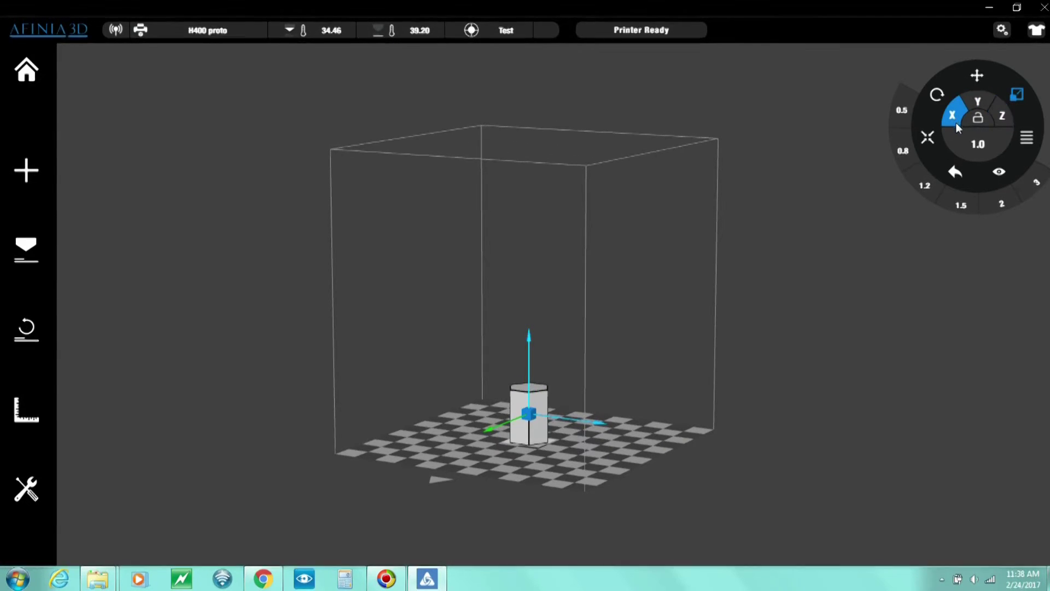
{"action": "left_click", "coordinate": [606, 424]}
{"action": "left_click", "coordinate": [529, 350]}
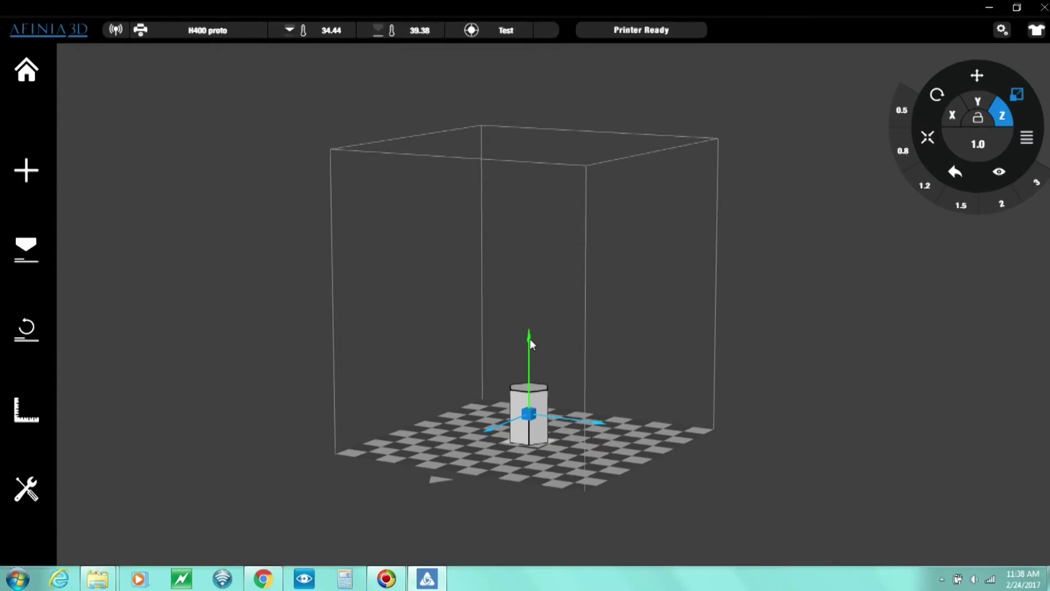
{"action": "left_click_drag", "start_coordinate": [530, 340], "coordinate": [520, 435]}
{"action": "left_click_drag", "start_coordinate": [548, 300], "coordinate": [535, 260]}
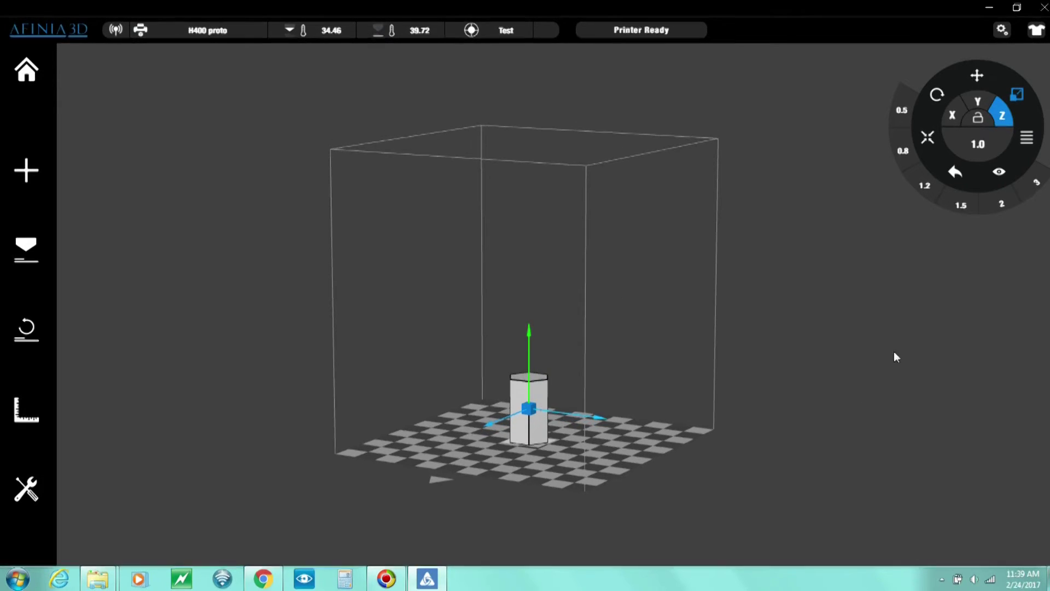
Auto-place the scaled prism on the build platform.
{"action": "left_click", "coordinate": [932, 138]}
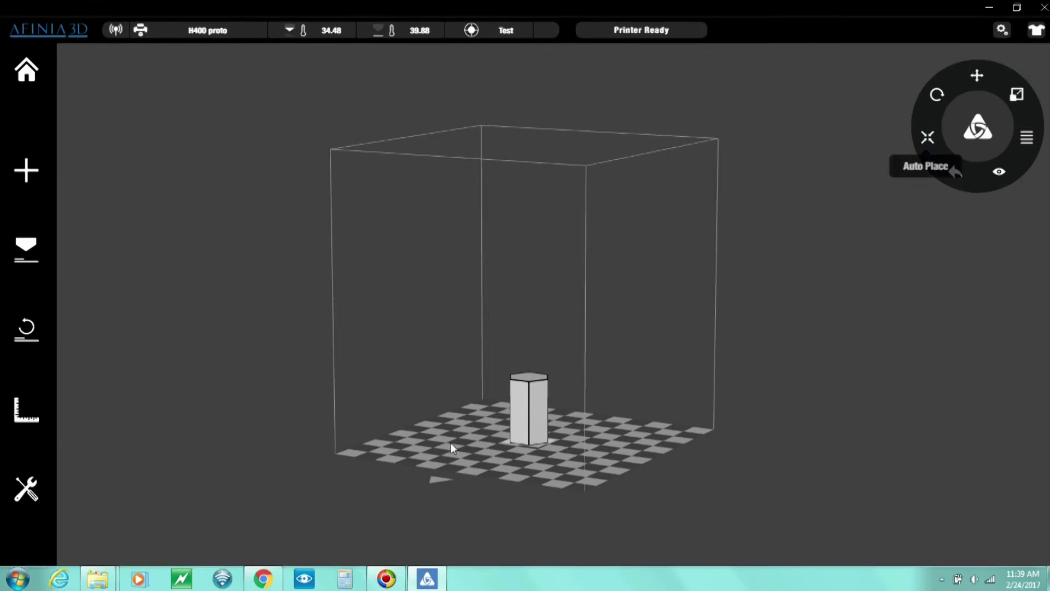
{"action": "left_click_drag", "start_coordinate": [586, 270], "coordinate": [543, 401]}
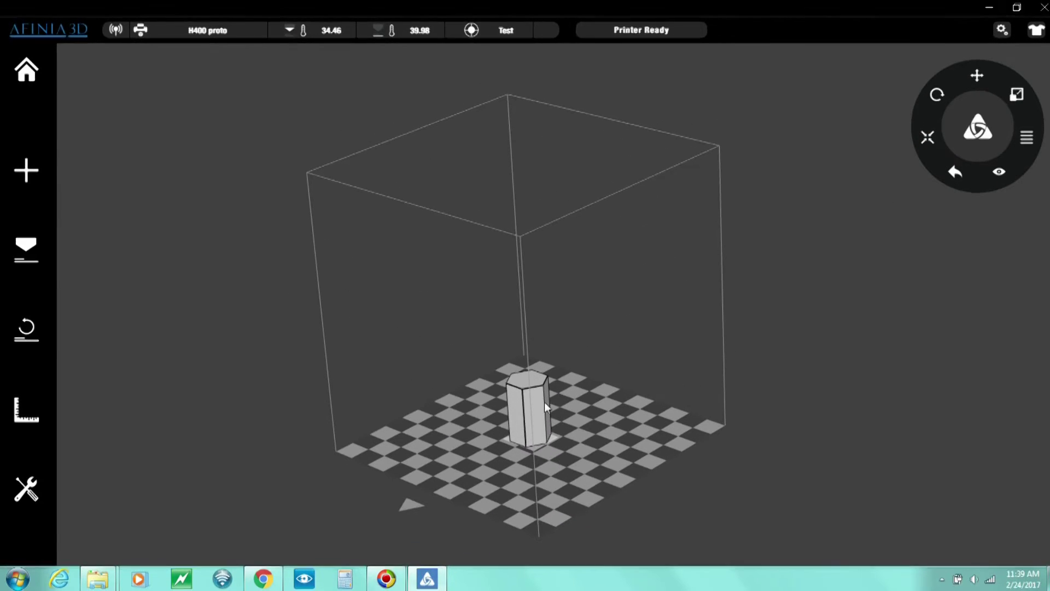
{"action": "left_click_drag", "start_coordinate": [621, 425], "coordinate": [580, 445]}
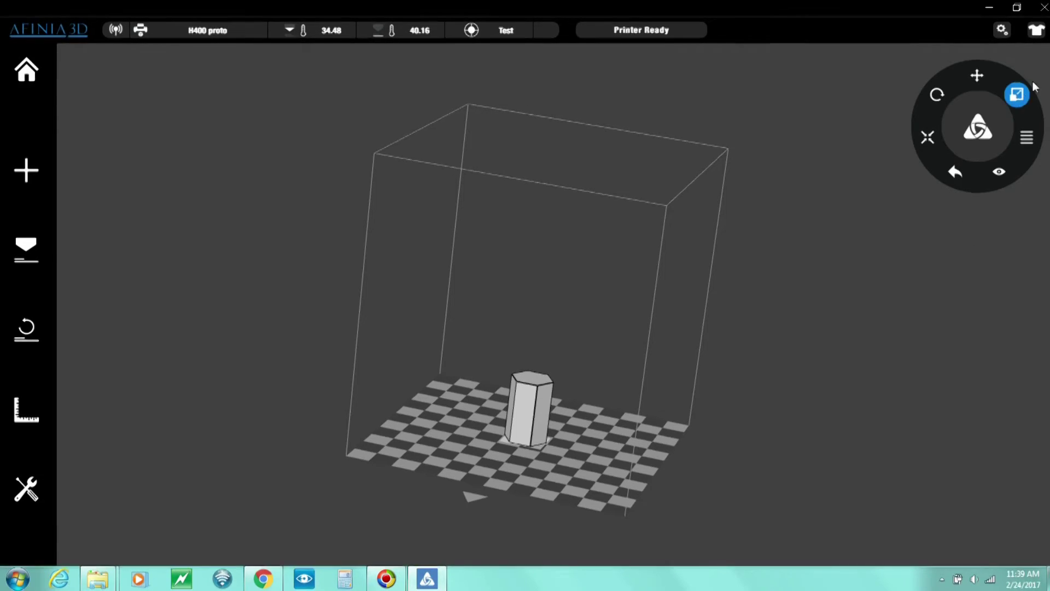
Move the prism freehand towards the back corner of the platform, and shift it back partway along the Y axis.
{"action": "left_click", "coordinate": [972, 81]}
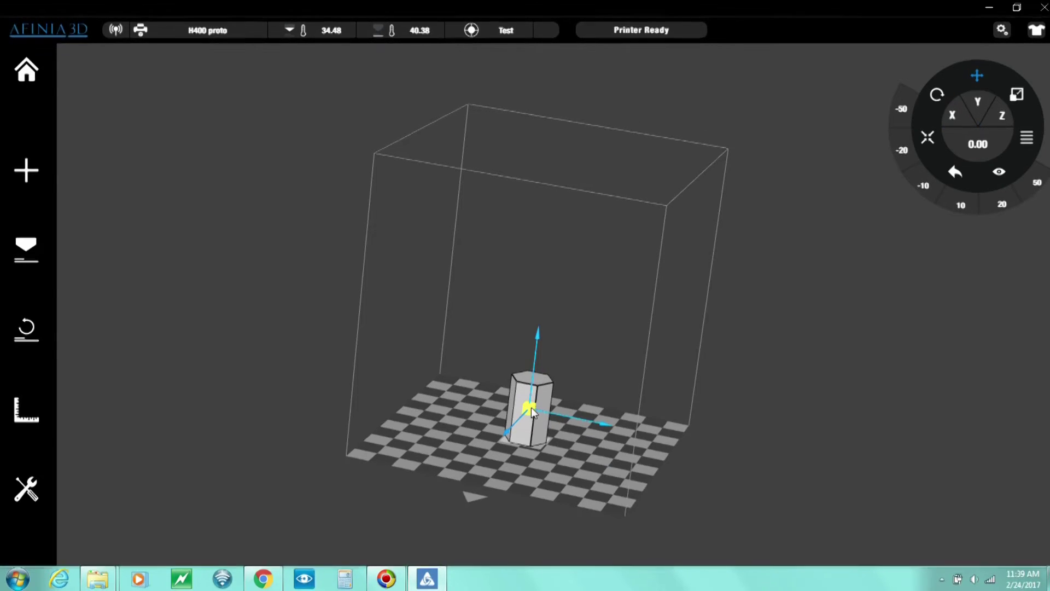
{"action": "left_click_drag", "start_coordinate": [530, 406], "coordinate": [473, 382]}
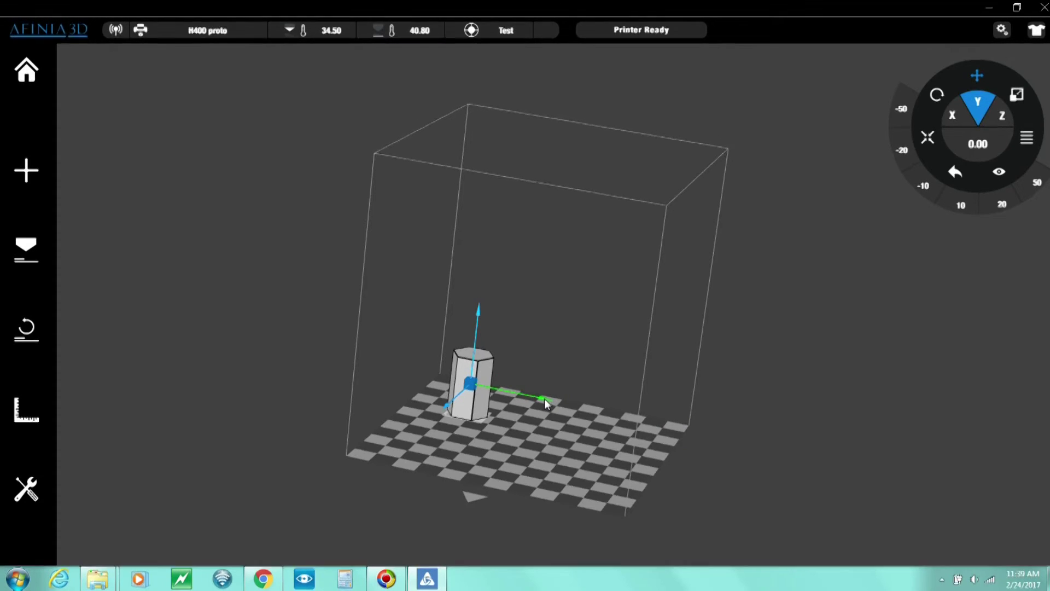
{"action": "mouse_move", "coordinate": [546, 398]}
{"action": "left_mouse_down"}
{"action": "mouse_move", "coordinate": [646, 431]}
{"action": "mouse_move", "coordinate": [557, 407]}
{"action": "mouse_move", "coordinate": [645, 426]}
{"action": "mouse_move", "coordinate": [572, 414]}
{"action": "left_mouse_up"}
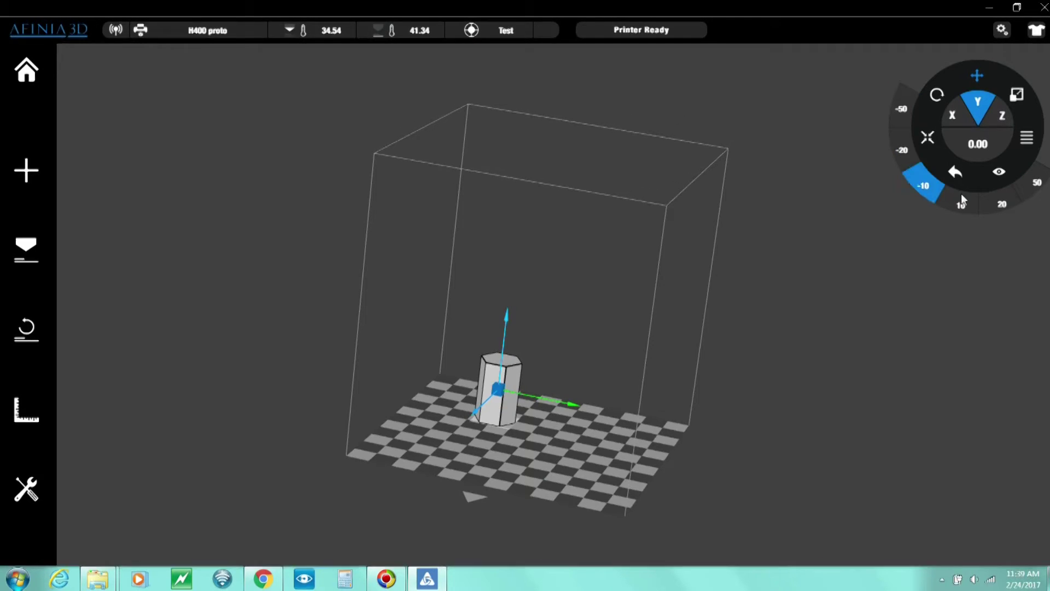
Try rotating the prism freehand about the Y axis, and undo the rotation.
{"action": "left_click", "coordinate": [938, 98]}
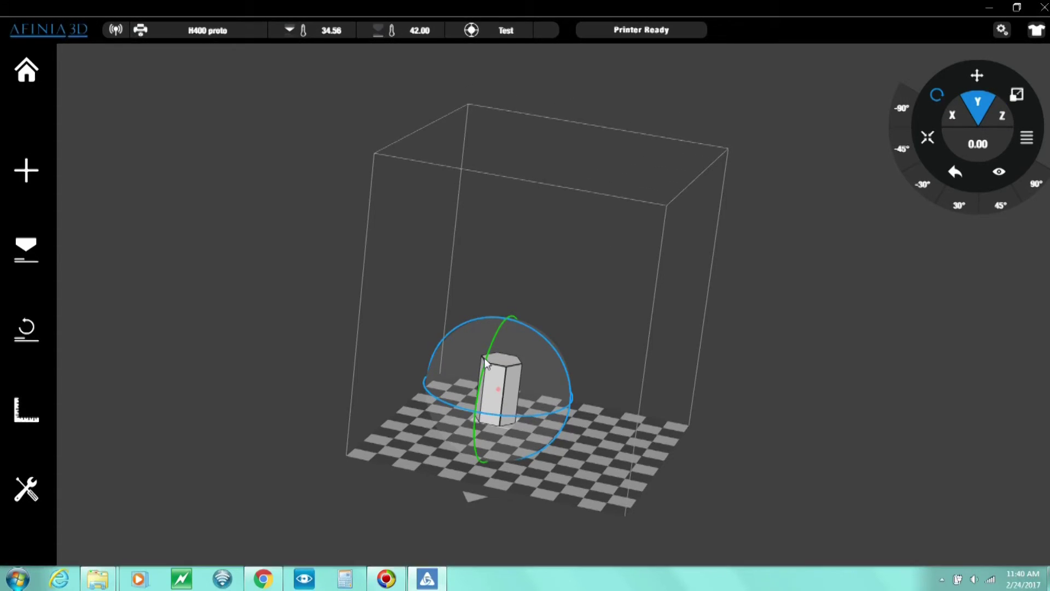
{"action": "left_click_drag", "start_coordinate": [489, 363], "coordinate": [477, 432]}
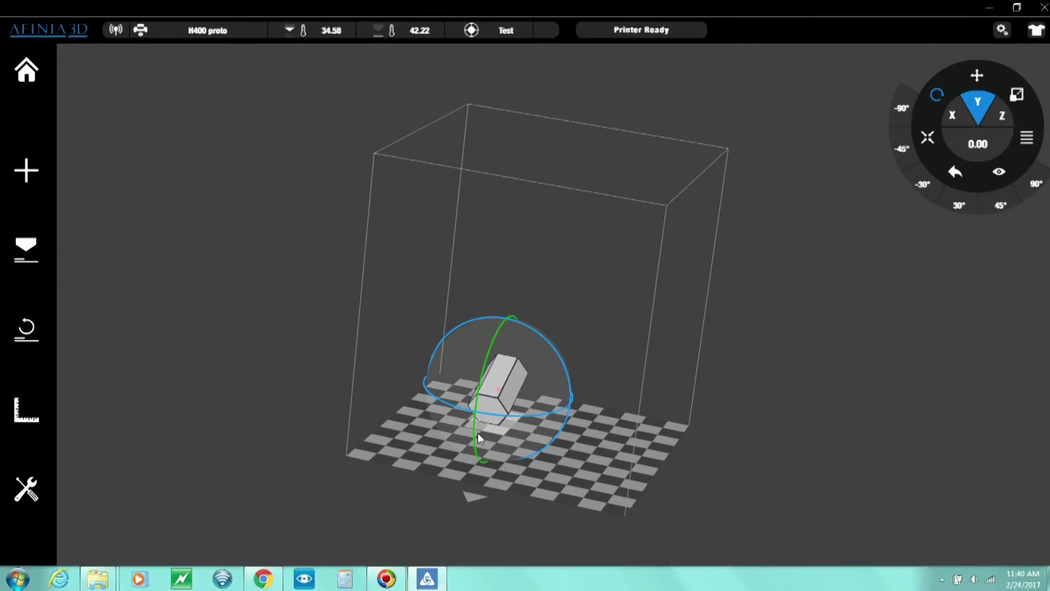
{"action": "left_click_drag", "start_coordinate": [643, 383], "coordinate": [602, 350]}
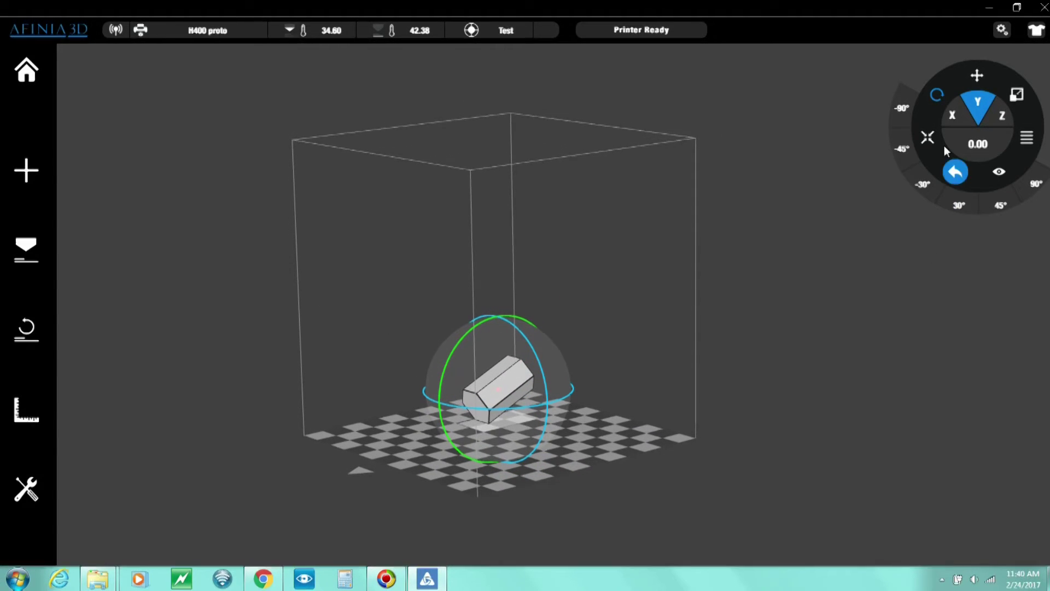
{"action": "left_click", "coordinate": [956, 171]}
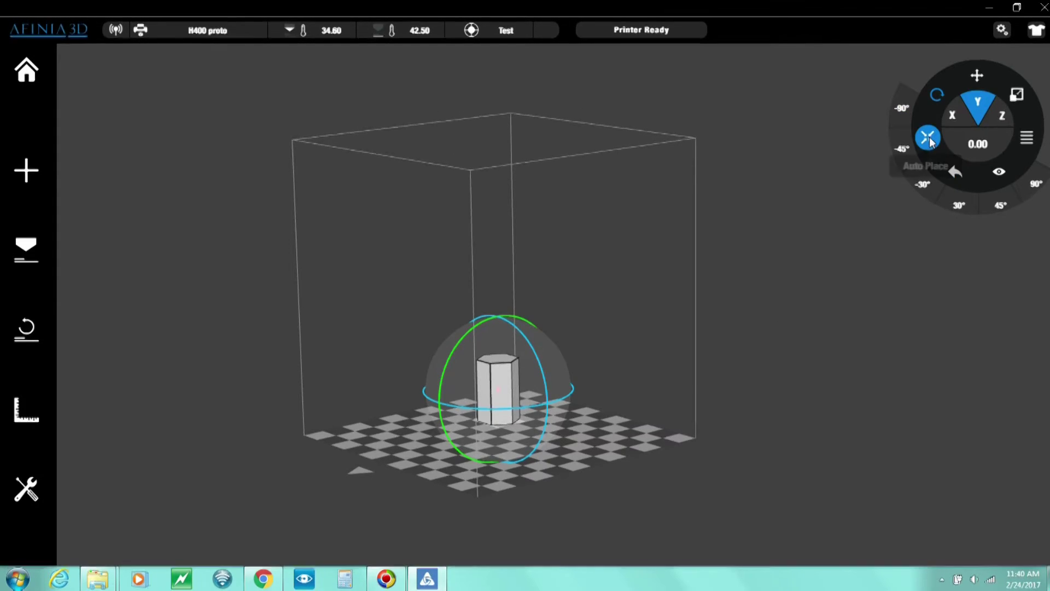
Auto-place the prism back at the centre of the build platform.
{"action": "left_click", "coordinate": [929, 138]}
{"action": "mouse_move", "coordinate": [664, 326]}
{"action": "left_mouse_down"}
{"action": "mouse_move", "coordinate": [572, 321]}
{"action": "mouse_move", "coordinate": [664, 342]}
{"action": "left_mouse_up"}
{"action": "left_click_drag", "start_coordinate": [764, 306], "coordinate": [756, 318]}
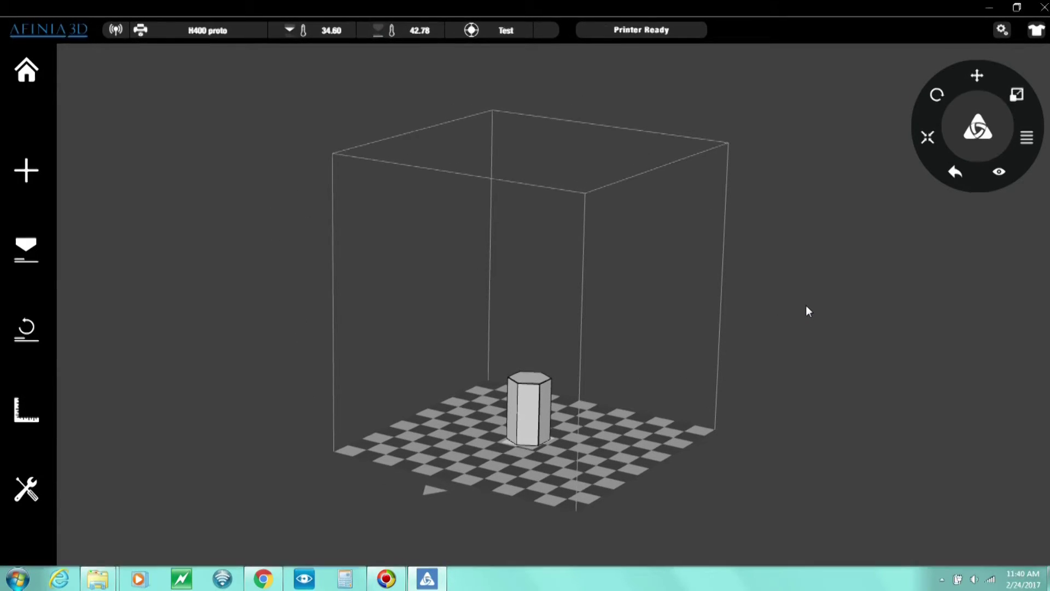
Examine the prism and platform by orbiting and from the front, left, top and bottom views, ending in the free view.
{"action": "left_click_drag", "start_coordinate": [801, 319], "coordinate": [414, 317]}
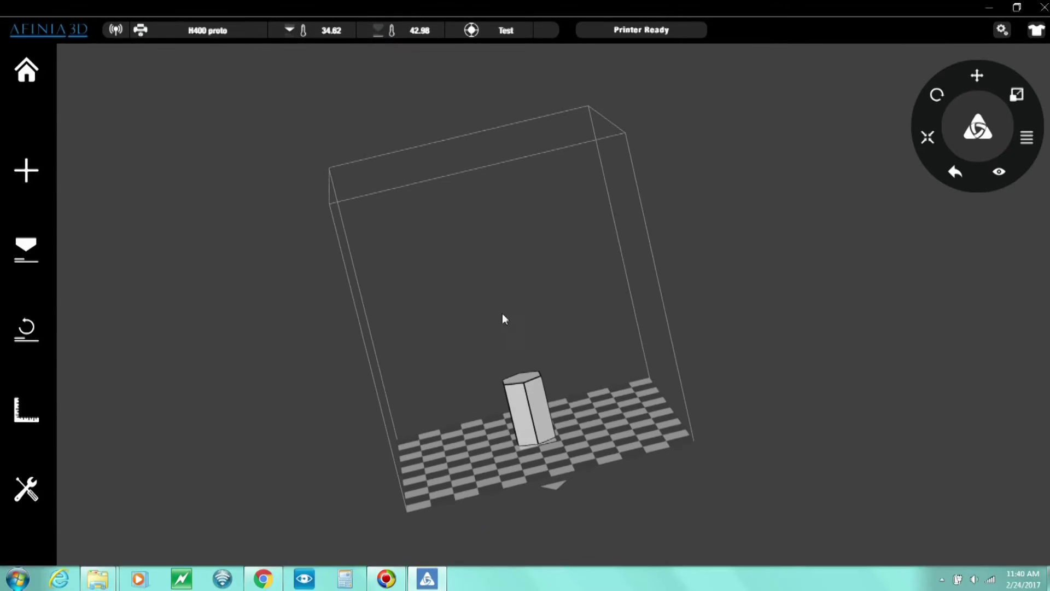
{"action": "left_click", "coordinate": [1004, 174]}
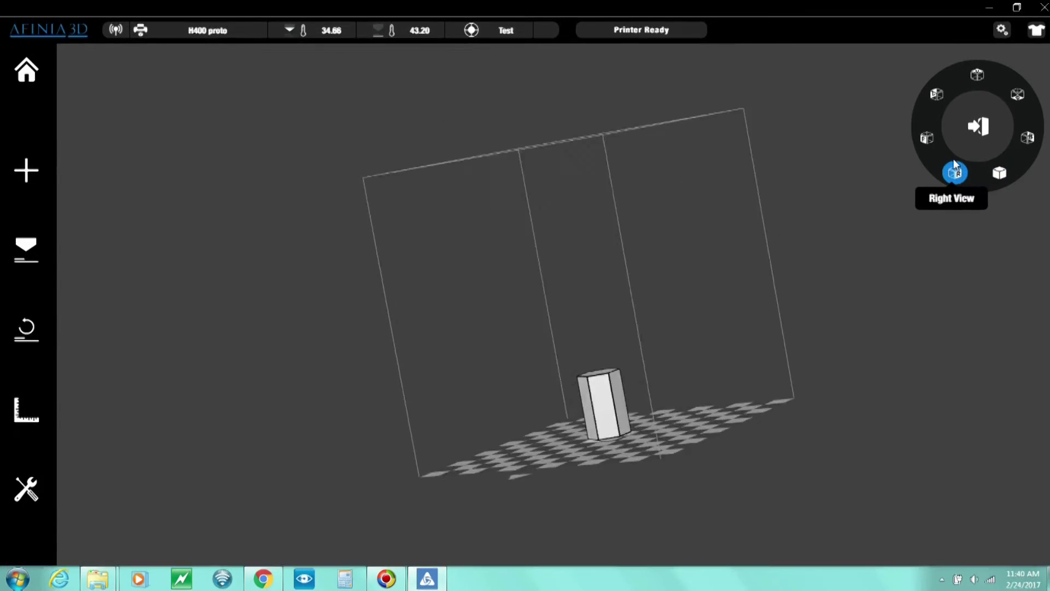
{"action": "left_click", "coordinate": [927, 138]}
{"action": "left_click", "coordinate": [935, 95]}
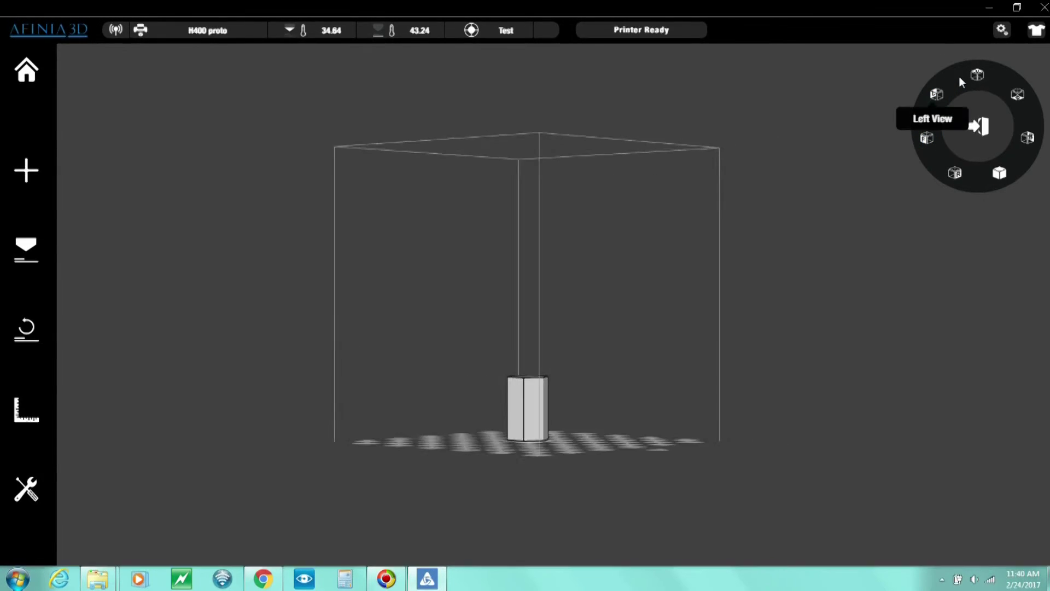
{"action": "left_click", "coordinate": [977, 75]}
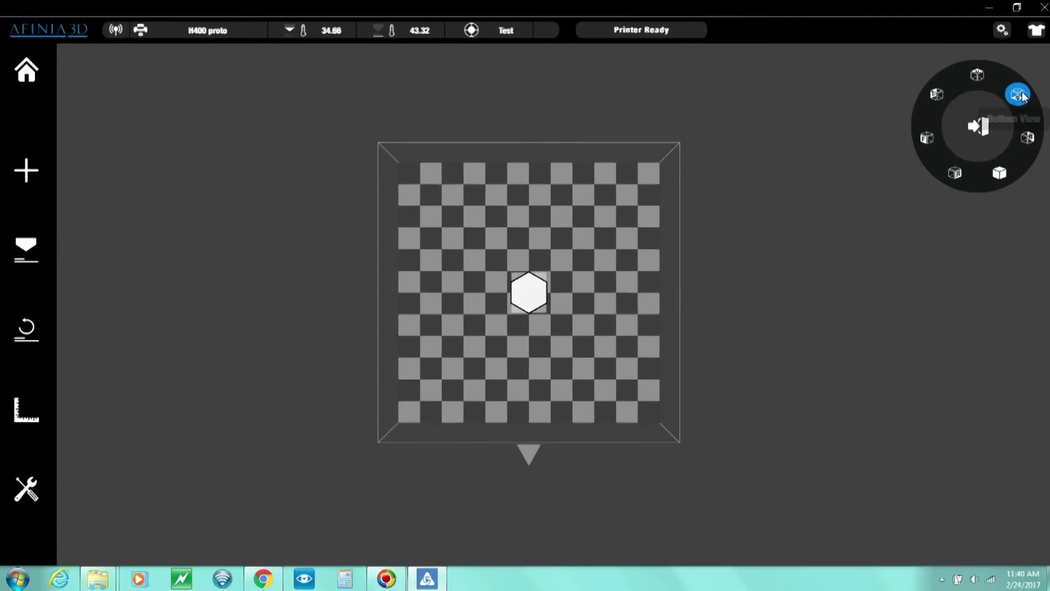
{"action": "left_click", "coordinate": [1017, 94]}
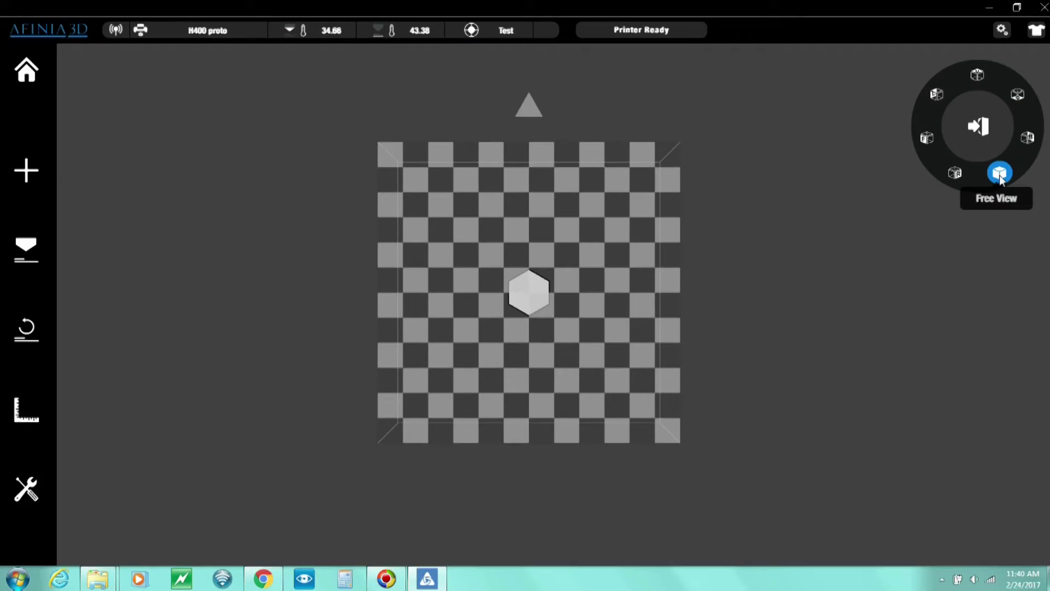
{"action": "left_click", "coordinate": [1001, 174]}
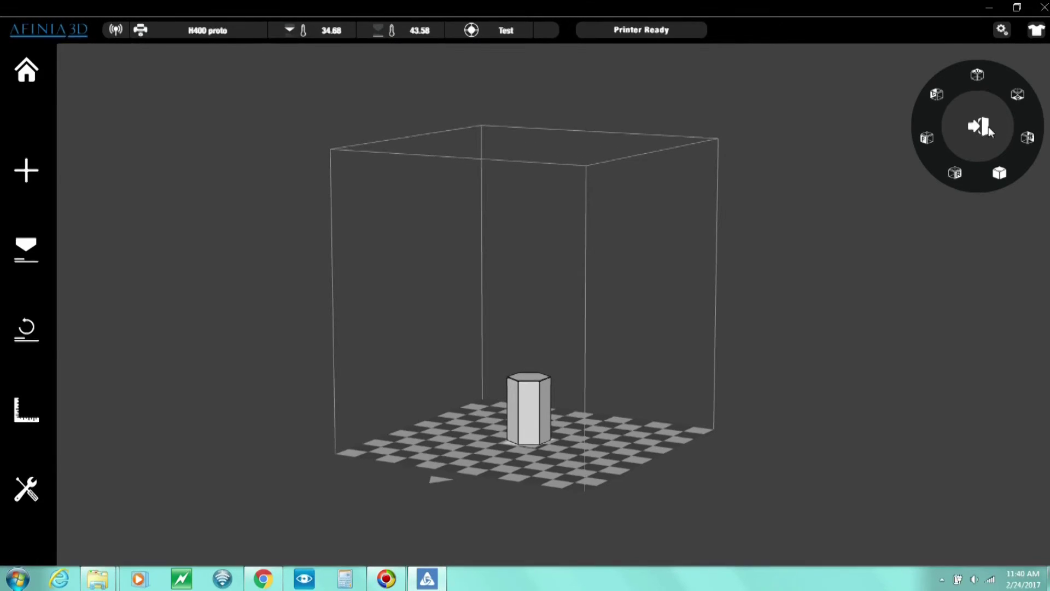
{"action": "left_click", "coordinate": [980, 126]}
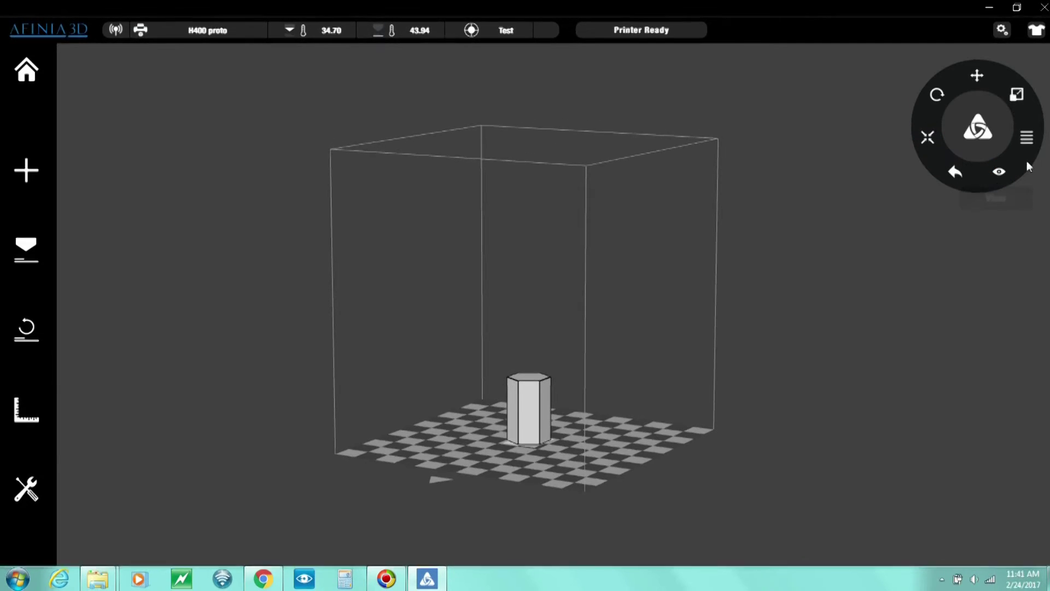
Make 5 copies of the prism and auto-place all the prisms within the build platform.
{"action": "right_click", "coordinate": [535, 409]}
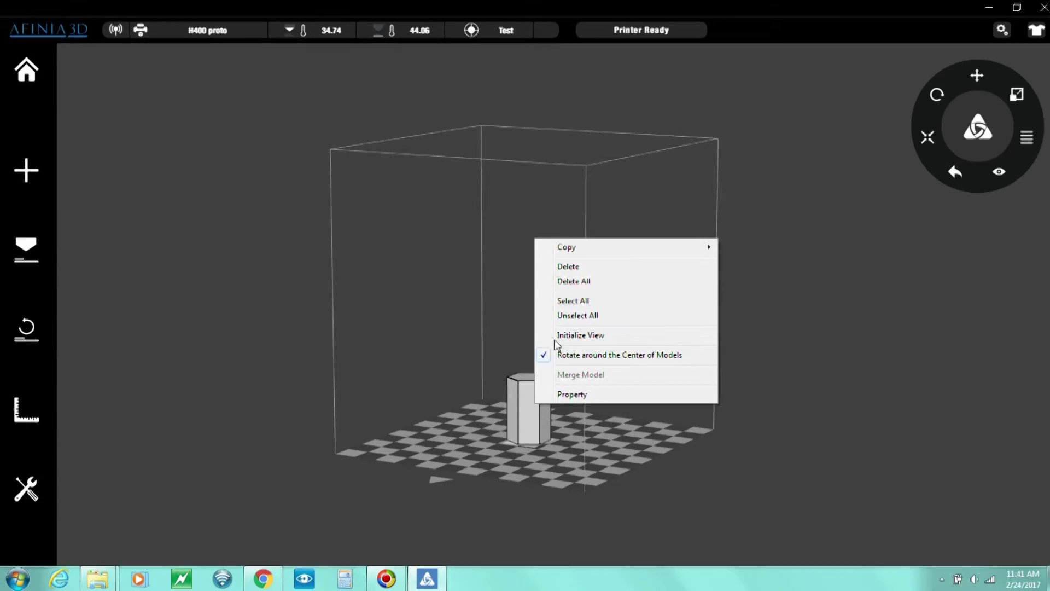
{"action": "mouse_move", "coordinate": [618, 250]}
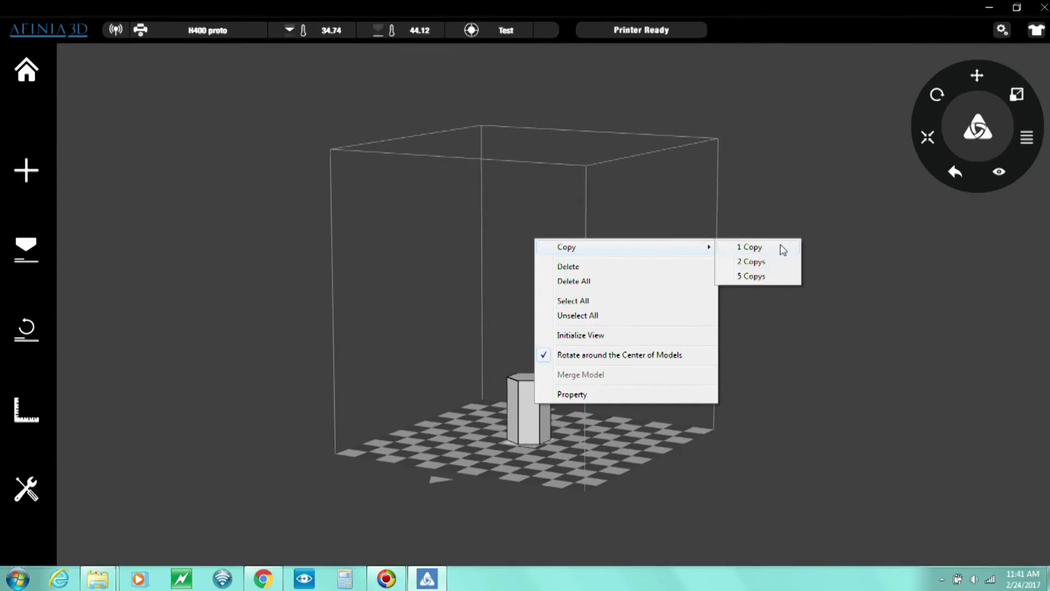
{"action": "left_click", "coordinate": [771, 278]}
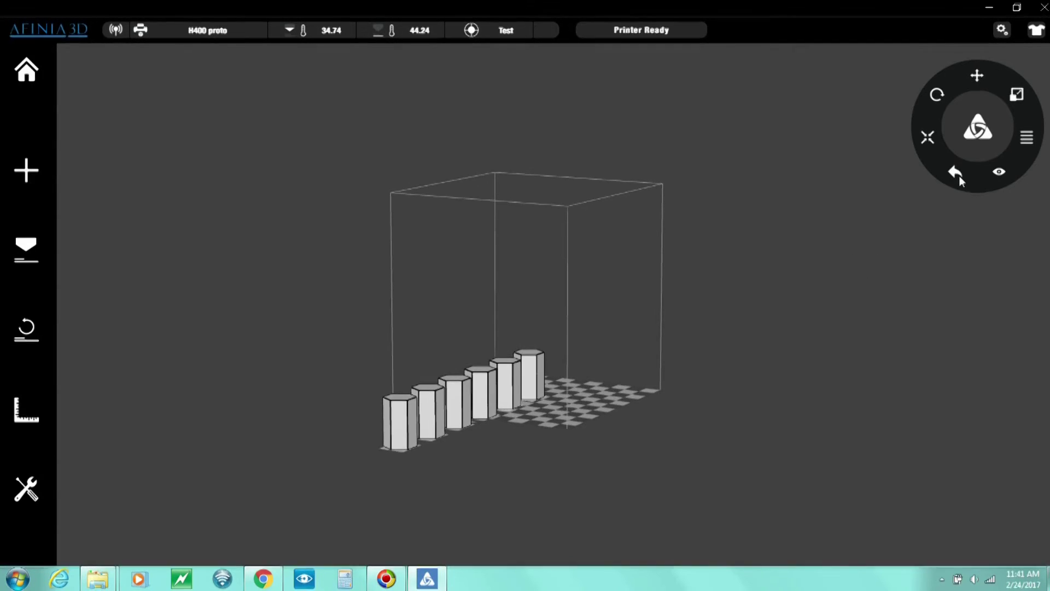
{"action": "left_click", "coordinate": [926, 138]}
{"action": "left_click_drag", "start_coordinate": [592, 238], "coordinate": [514, 333]}
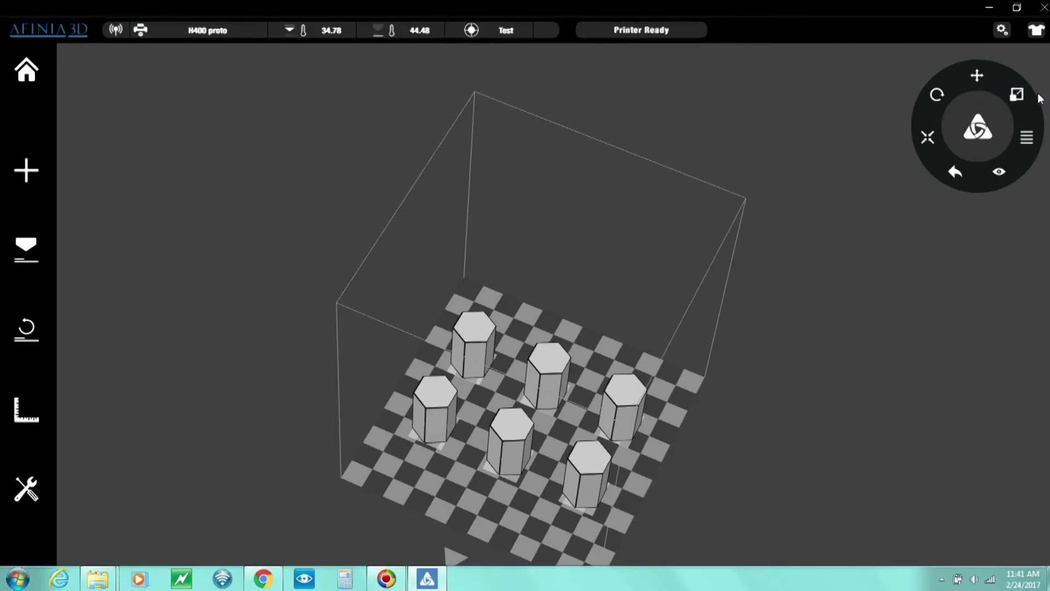
Open the additional model tools and select all six prisms together.
{"action": "left_click", "coordinate": [1029, 138]}
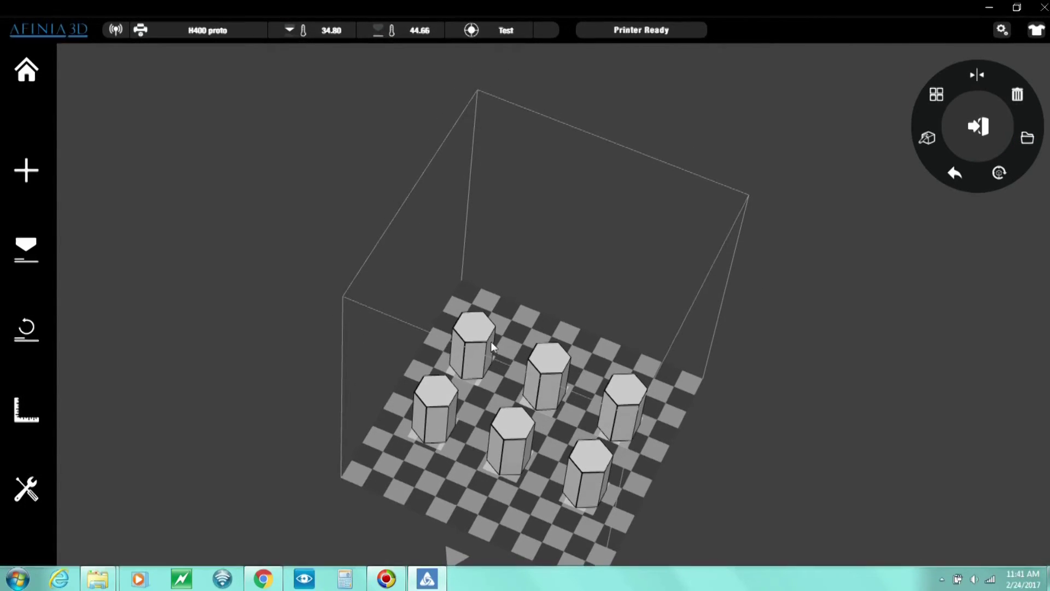
{"action": "left_click", "coordinate": [489, 354]}
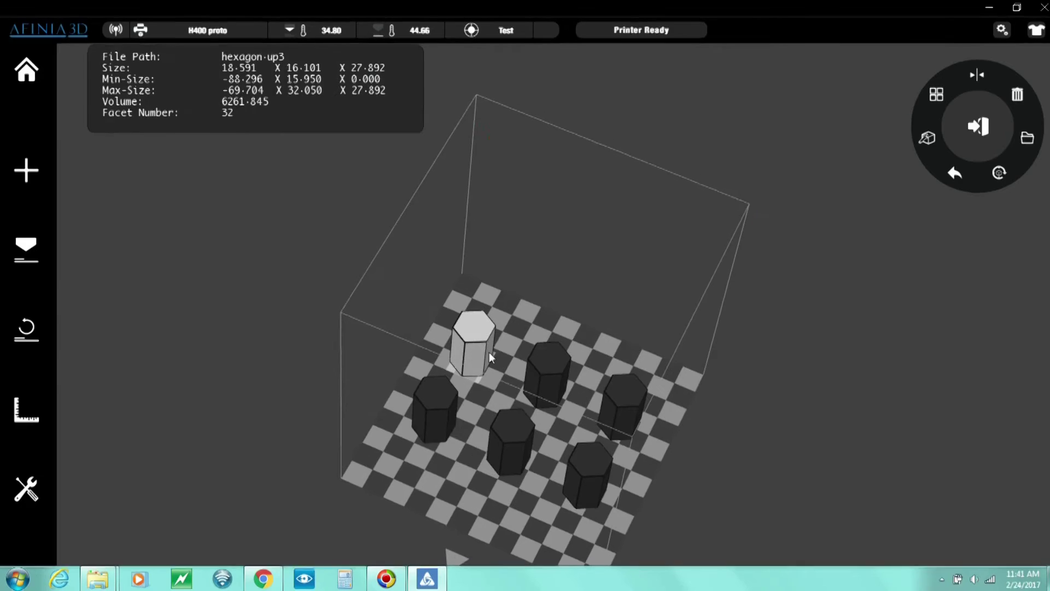
{"action": "left_click", "coordinate": [543, 359], "text": "shift"}
{"action": "left_click", "coordinate": [632, 405], "text": "shift"}
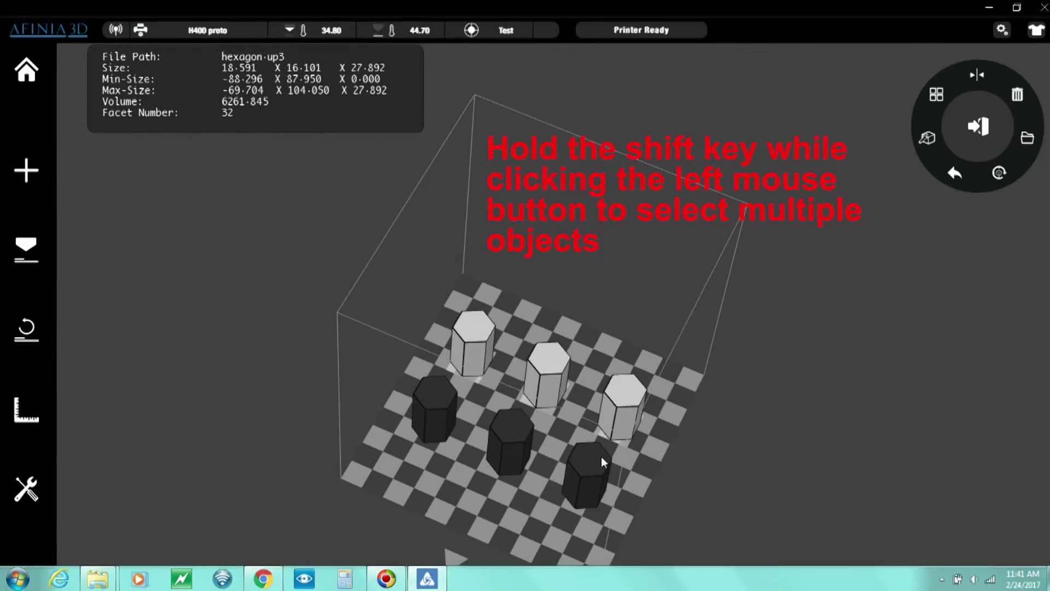
{"action": "left_click", "coordinate": [602, 455], "text": "shift"}
{"action": "left_click", "coordinate": [517, 444], "text": "shift"}
{"action": "left_click", "coordinate": [438, 404], "text": "shift"}
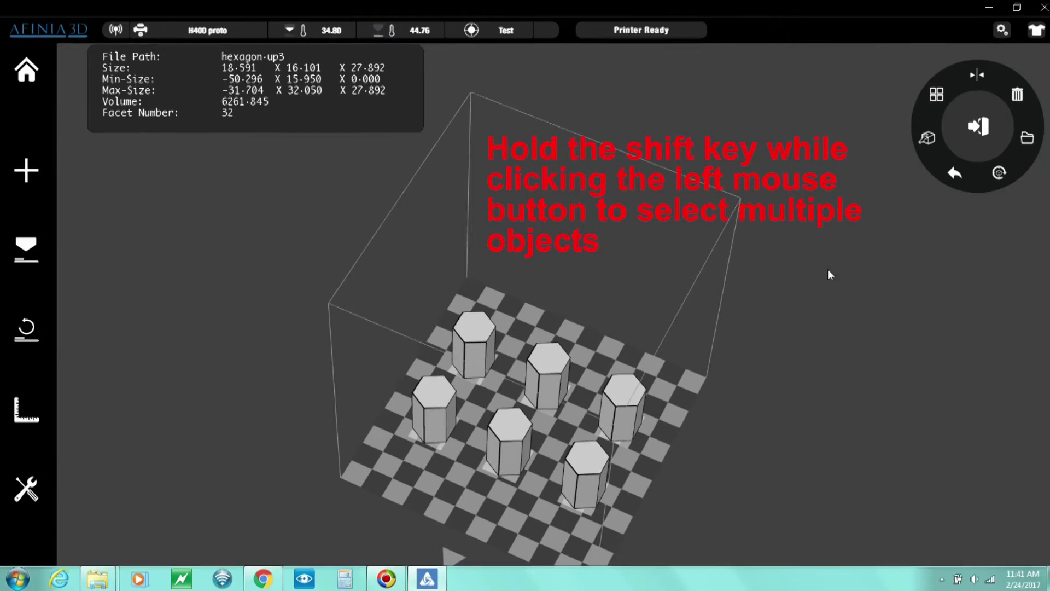
Merge the six selected prisms into one model and open the save dialog for it without saving.
{"action": "left_click", "coordinate": [937, 95]}
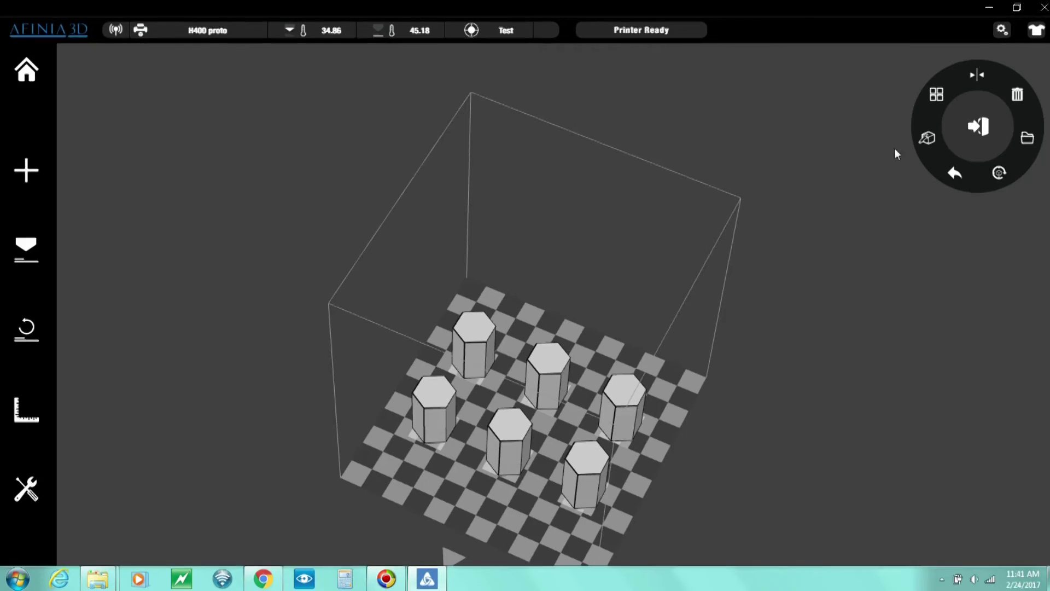
{"action": "left_click", "coordinate": [937, 97]}
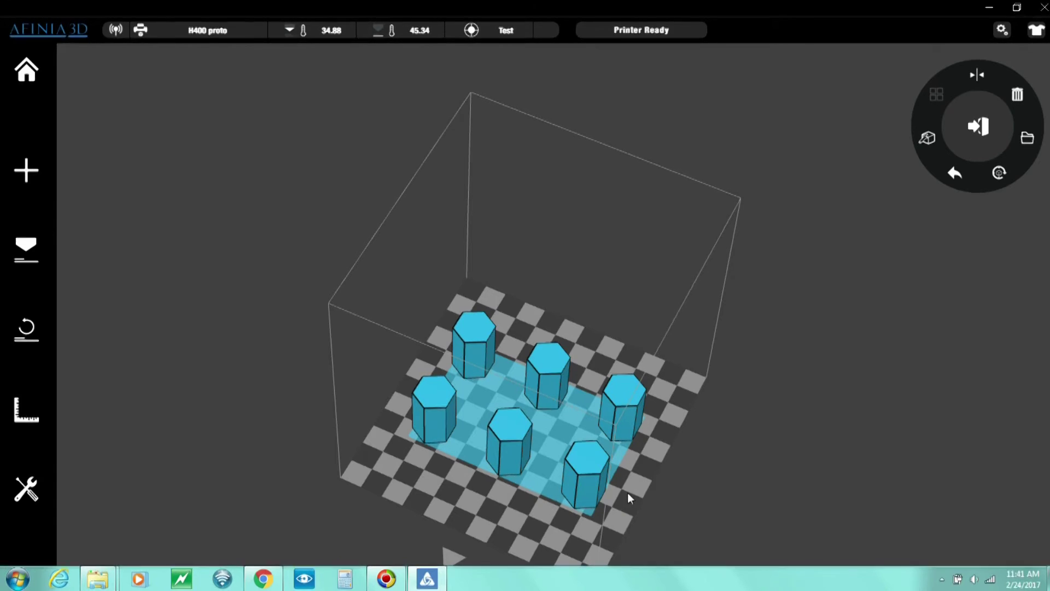
{"action": "left_click", "coordinate": [1028, 139]}
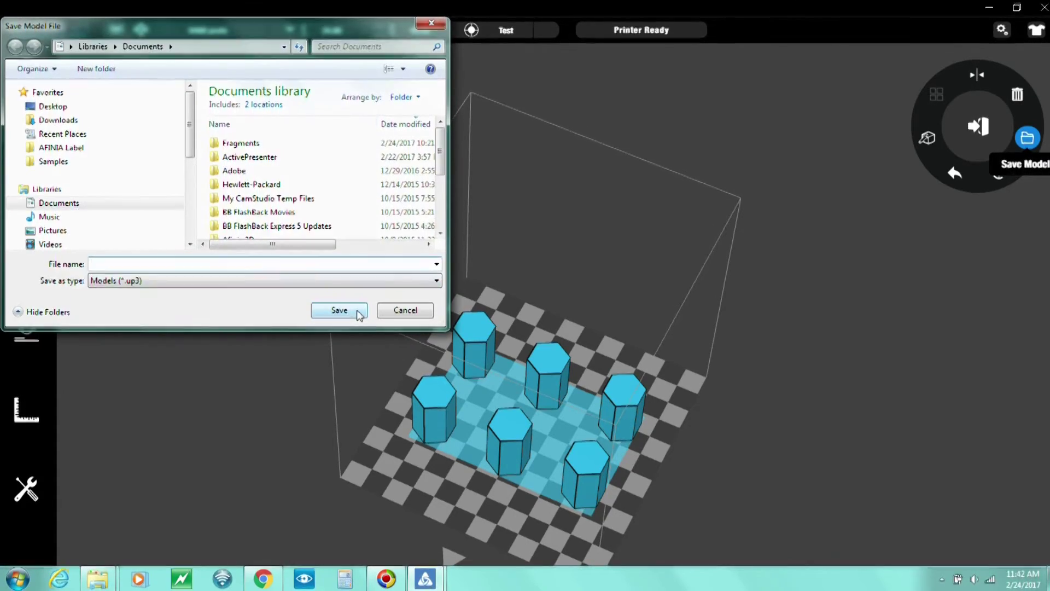
{"action": "left_click", "coordinate": [407, 308]}
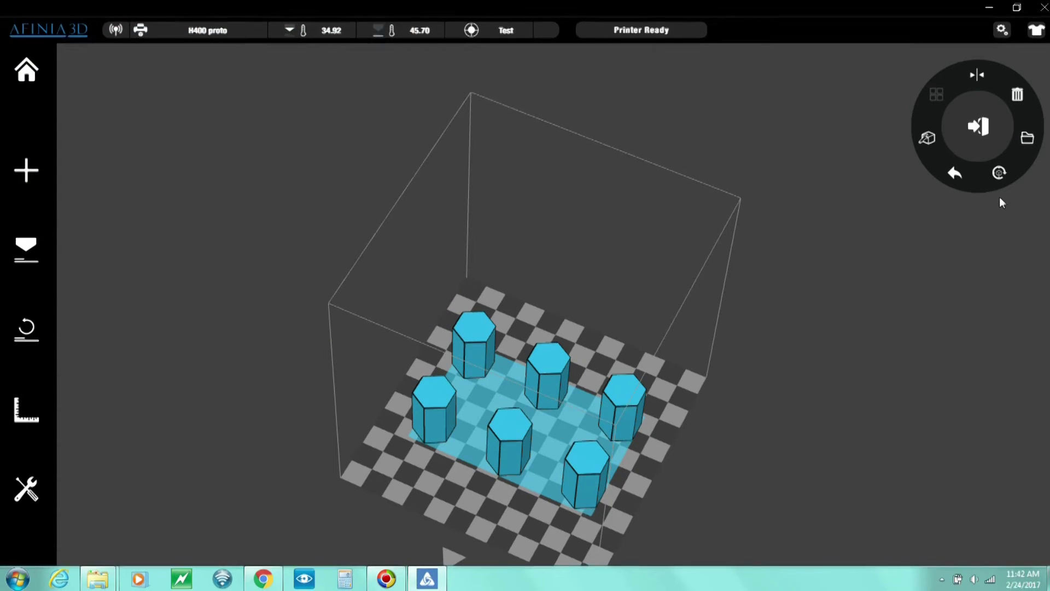
Undo the merge of the six prisms and reset the models to their original state.
{"action": "left_click", "coordinate": [954, 175]}
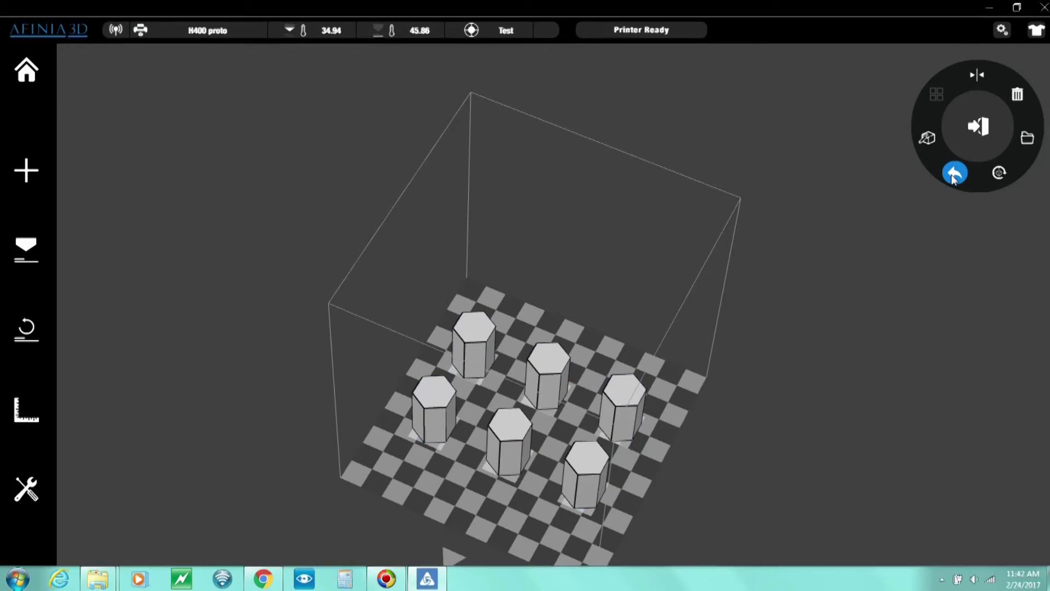
{"action": "left_click", "coordinate": [1001, 176]}
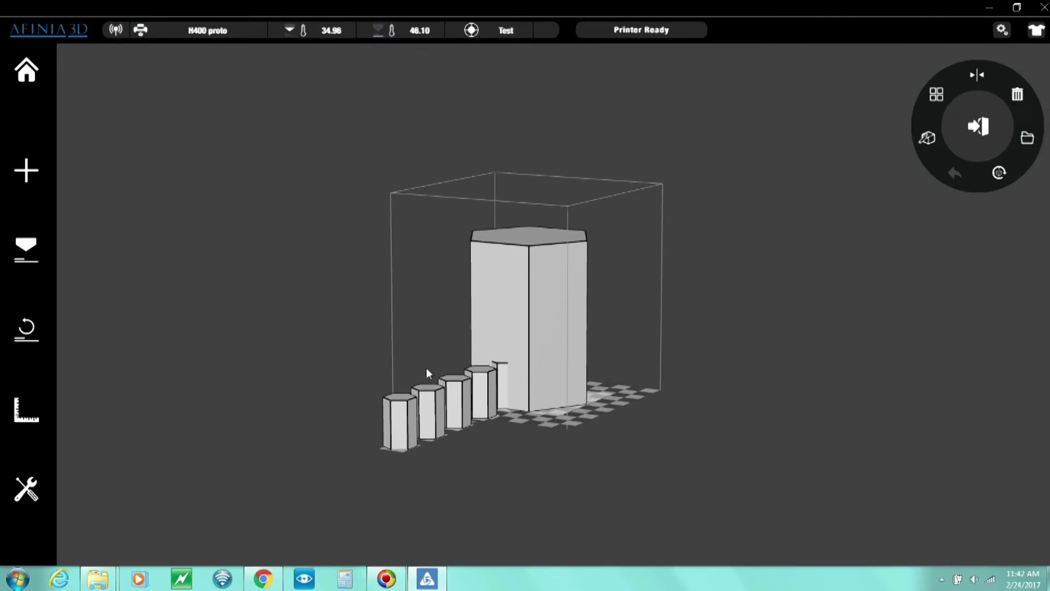
Delete all models from the build platform.
{"action": "right_click", "coordinate": [546, 350]}
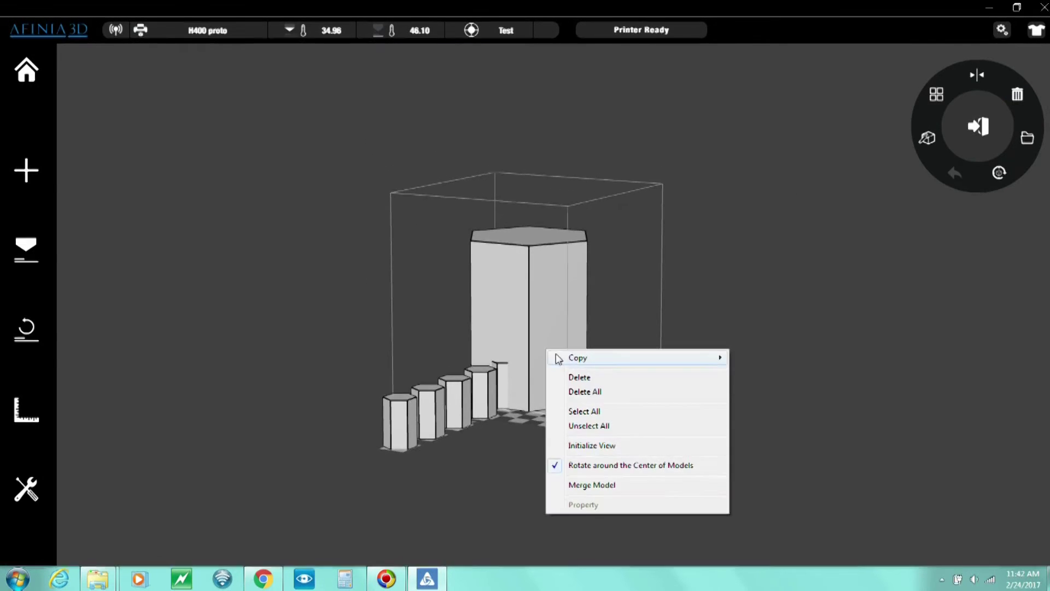
{"action": "left_click", "coordinate": [605, 392]}
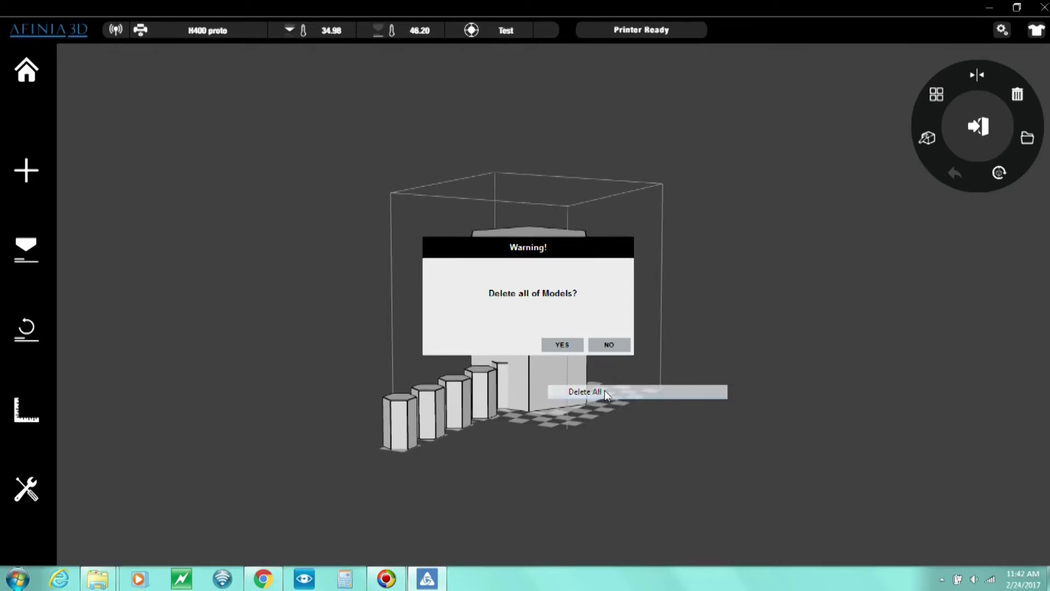
{"action": "left_click", "coordinate": [556, 344]}
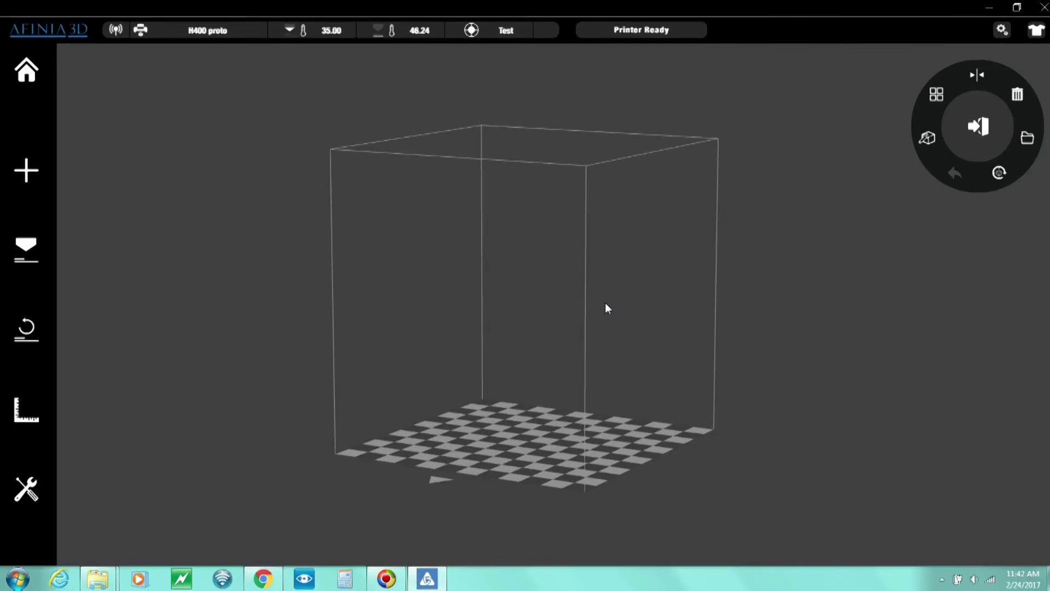
Add the bearing_gears.stl model from the STL Files folder to the build platform.
{"action": "left_click", "coordinate": [29, 172]}
{"action": "left_click", "coordinate": [125, 186]}
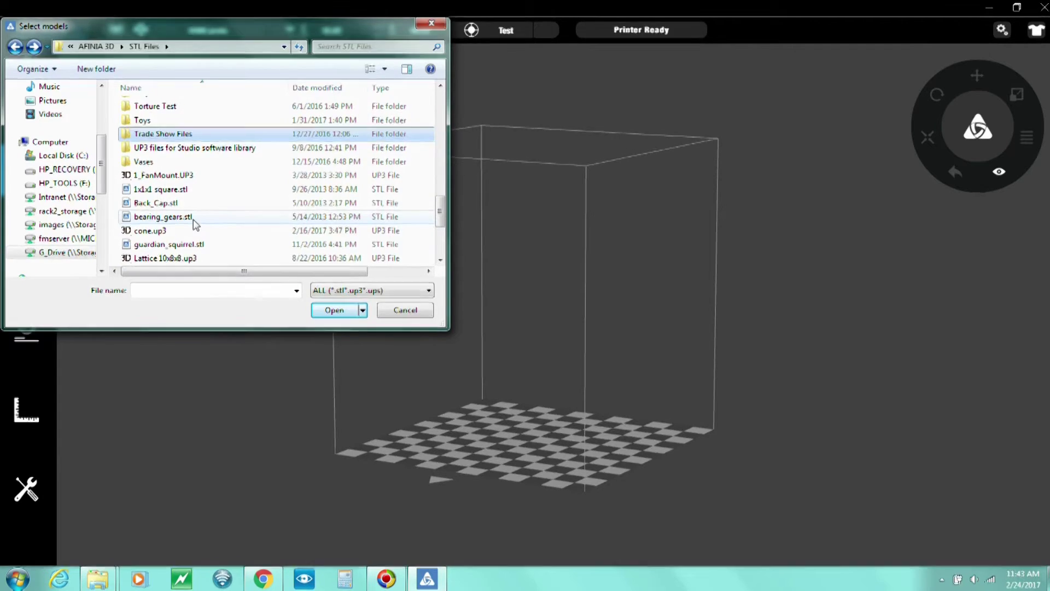
{"action": "double_click", "coordinate": [191, 216]}
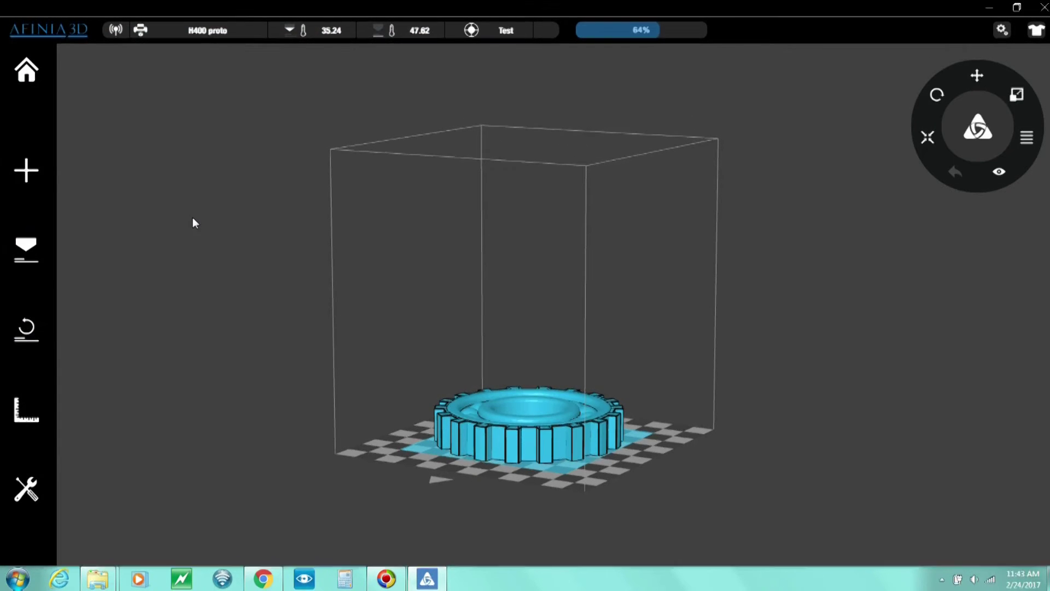
{"action": "left_click_drag", "start_coordinate": [666, 358], "coordinate": [552, 444]}
{"action": "left_click_drag", "start_coordinate": [503, 410], "coordinate": [579, 445]}
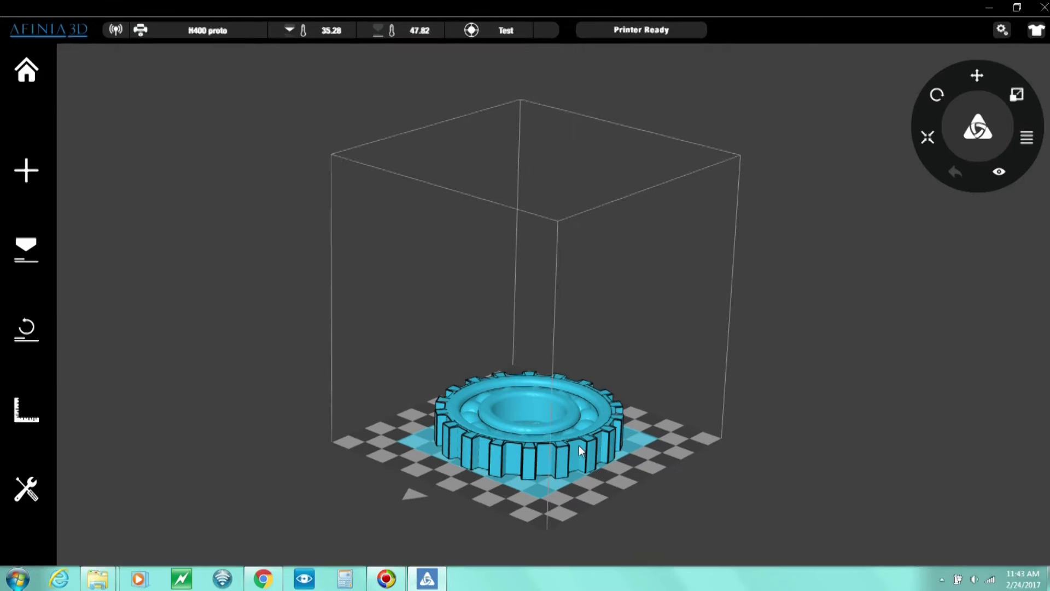
Open the print settings, set the layer thickness to 0.2mm and choose the sparse infill with a single crossed square.
{"action": "left_click", "coordinate": [28, 254]}
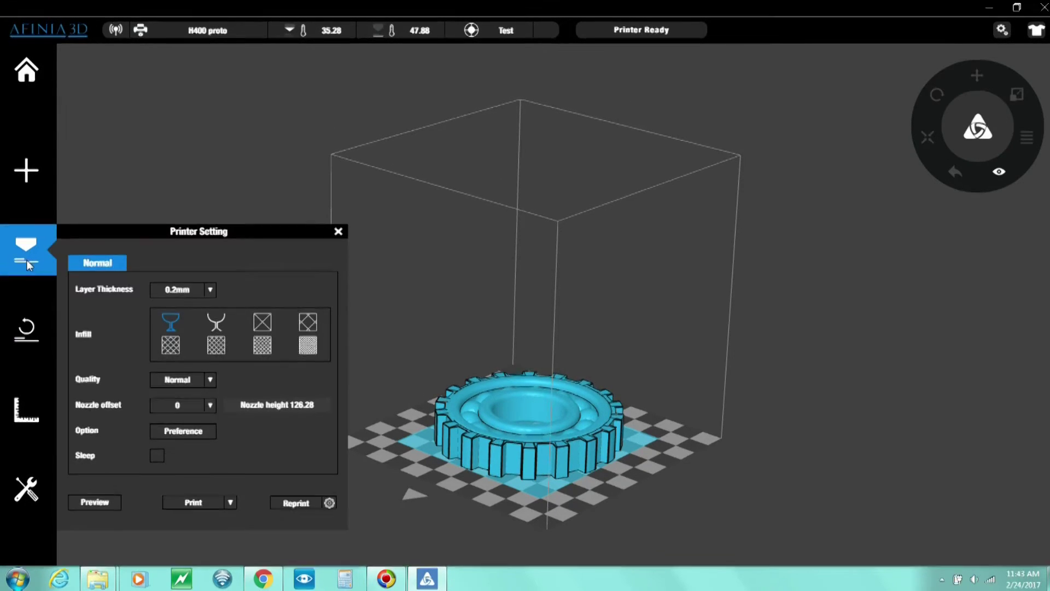
{"action": "left_click", "coordinate": [211, 290]}
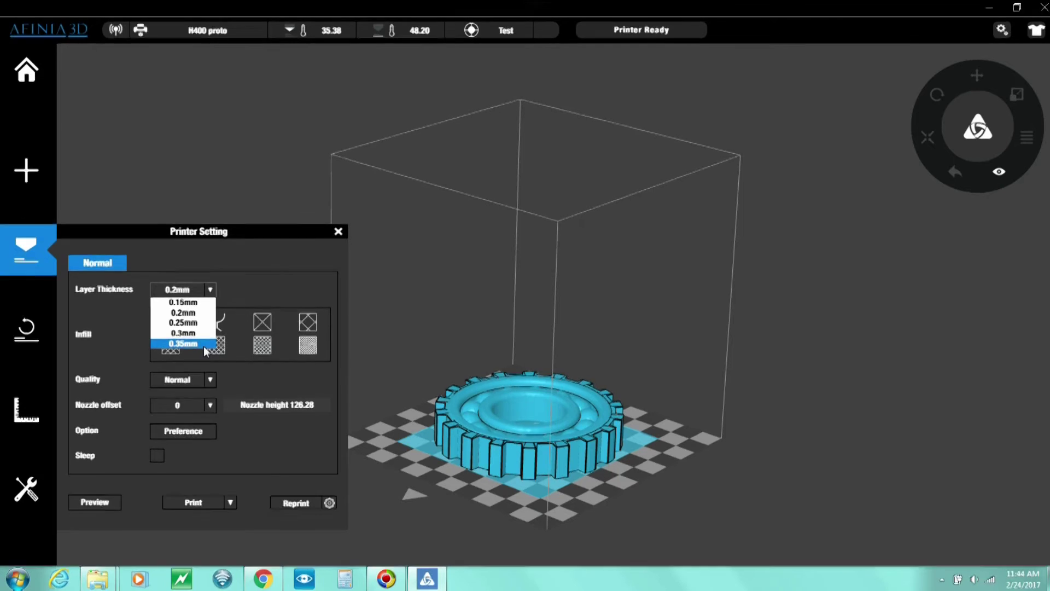
{"action": "left_click", "coordinate": [195, 314]}
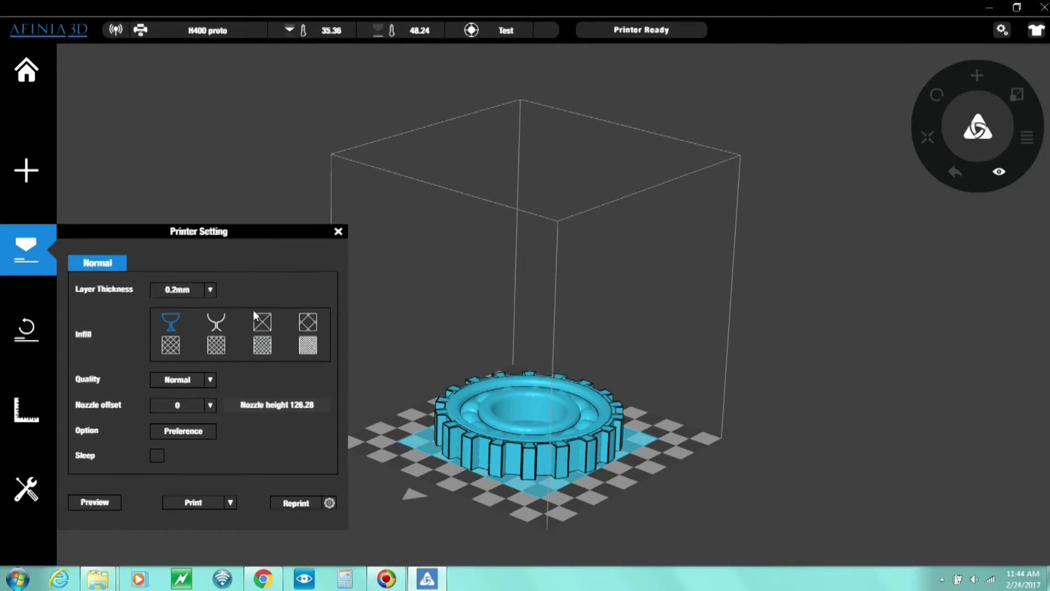
{"action": "left_click", "coordinate": [171, 325]}
{"action": "left_click", "coordinate": [172, 326]}
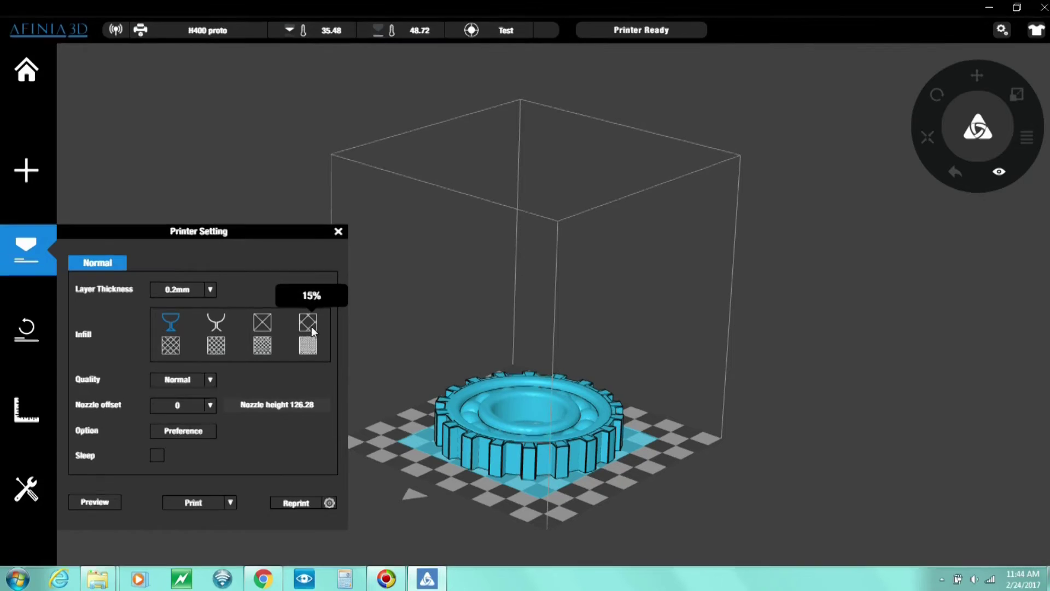
{"action": "left_click", "coordinate": [263, 325]}
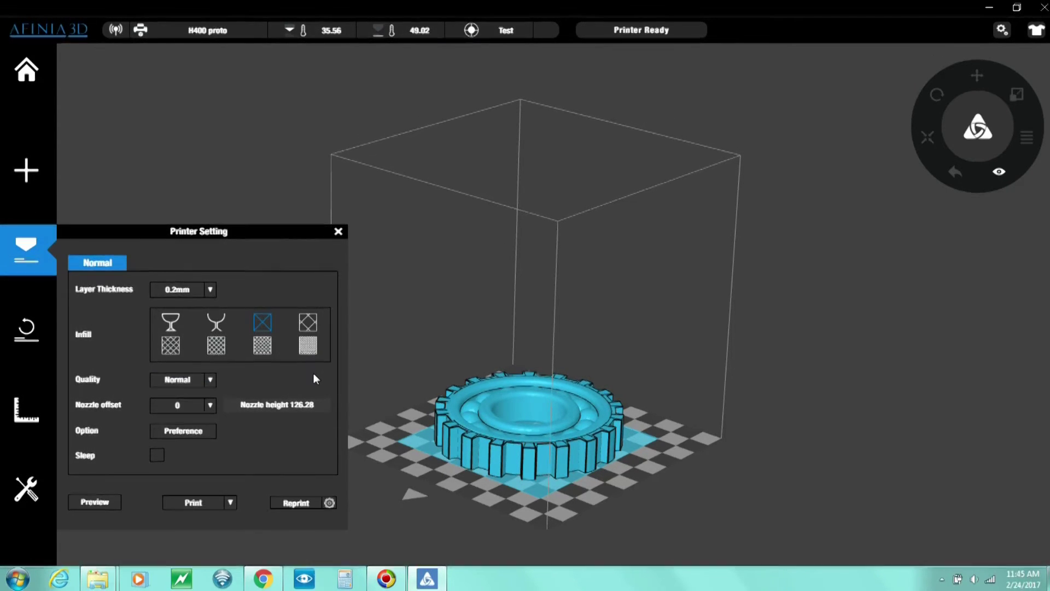
Review the available quality and nozzle offset choices in the print settings.
{"action": "left_click", "coordinate": [211, 381]}
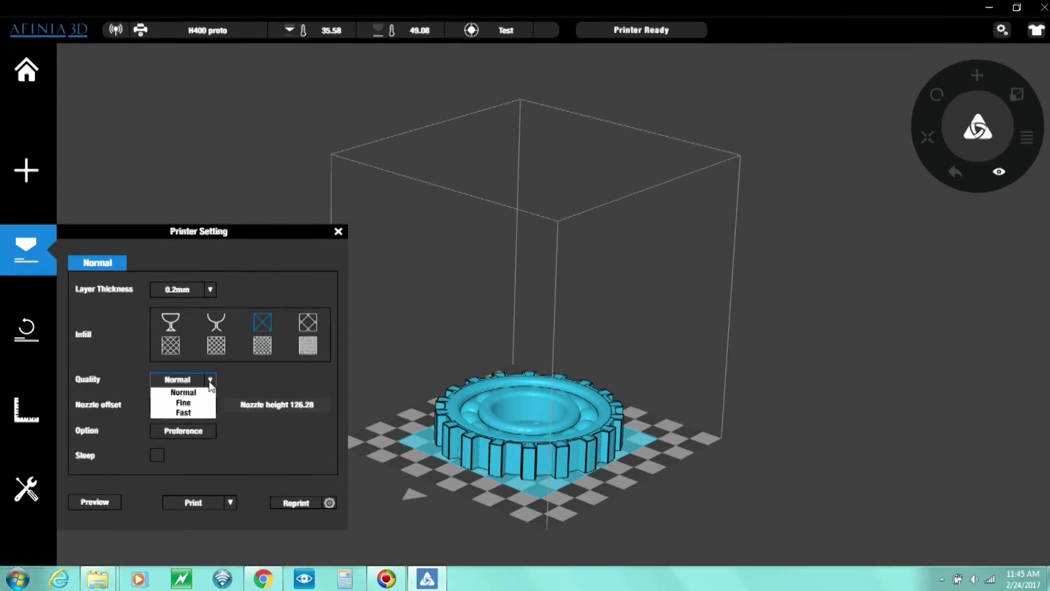
{"action": "left_click", "coordinate": [210, 381]}
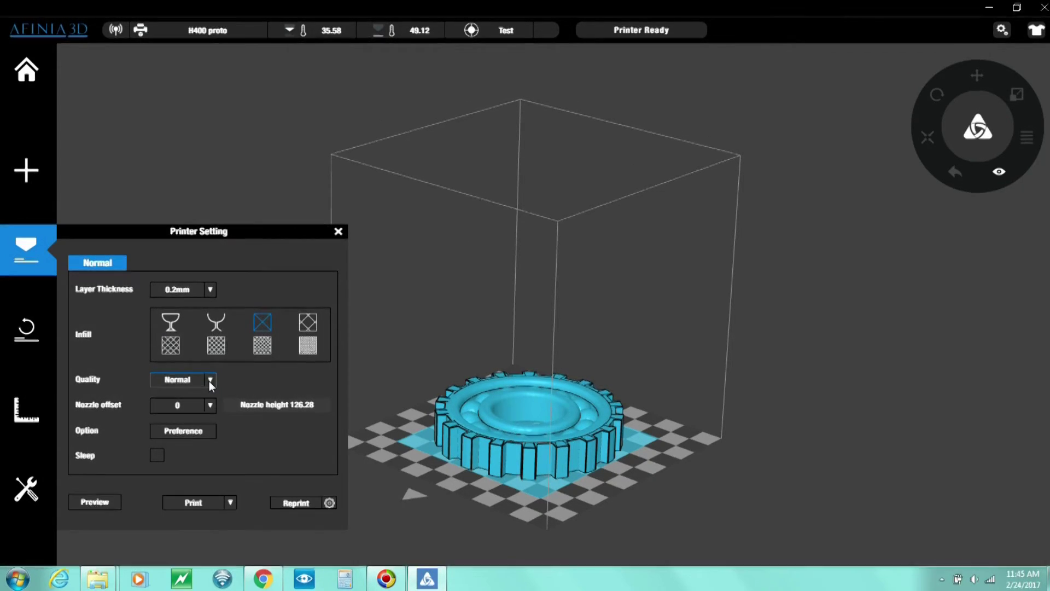
{"action": "left_click", "coordinate": [210, 380]}
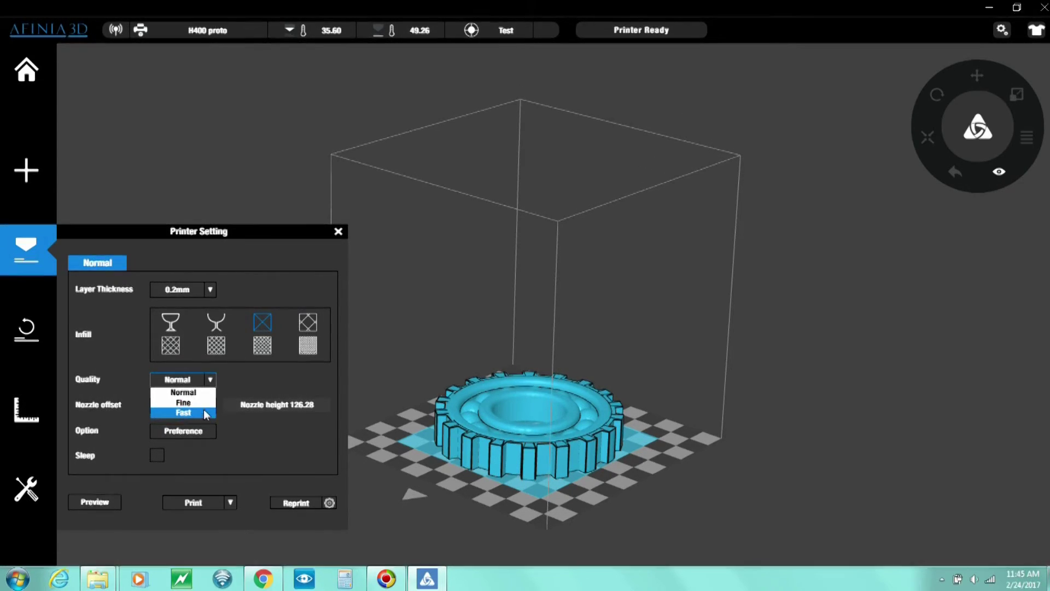
{"action": "left_click", "coordinate": [236, 378]}
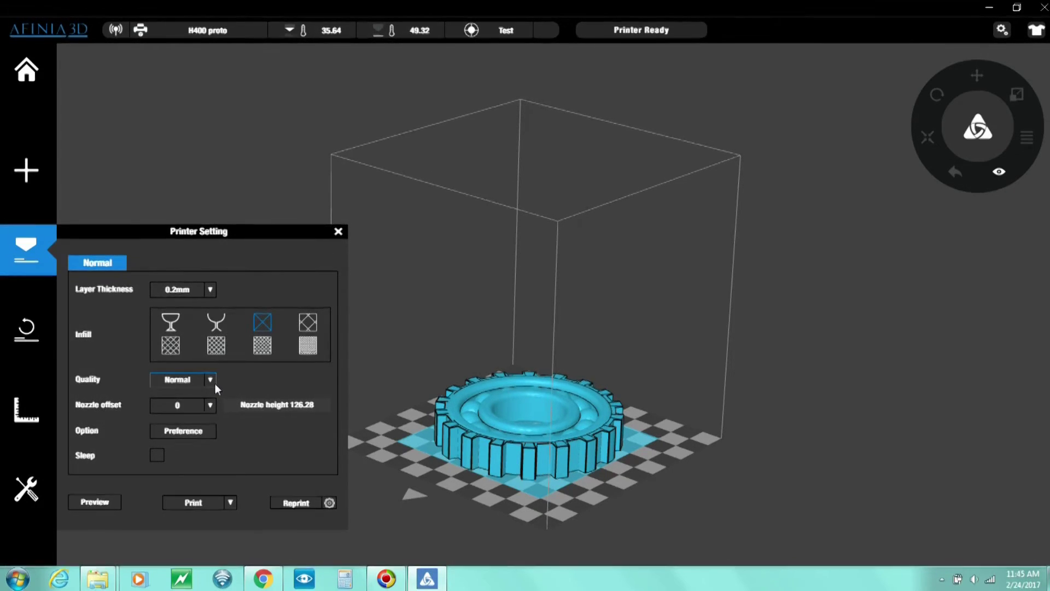
{"action": "left_click", "coordinate": [211, 409]}
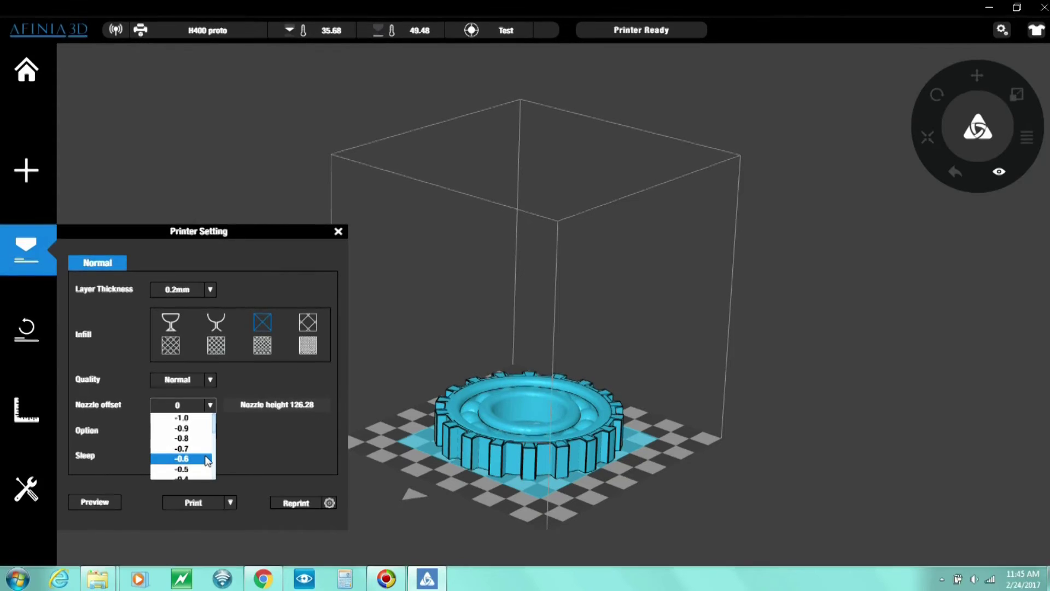
{"action": "left_click", "coordinate": [244, 432]}
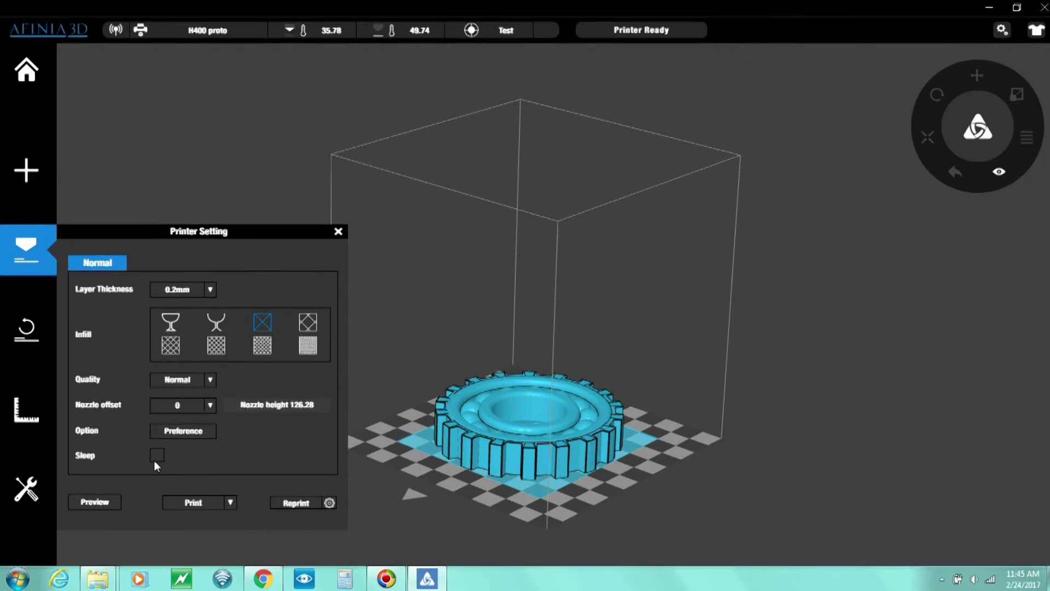
Open the advanced print preferences and review the part's surface layer and angle choices.
{"action": "left_click", "coordinate": [206, 435]}
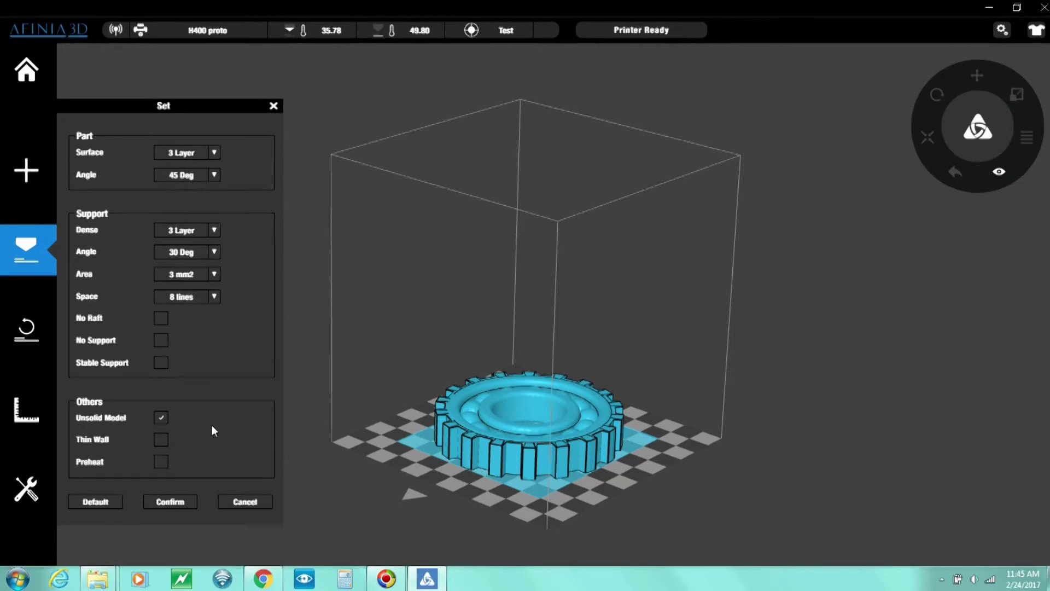
{"action": "left_click", "coordinate": [215, 153]}
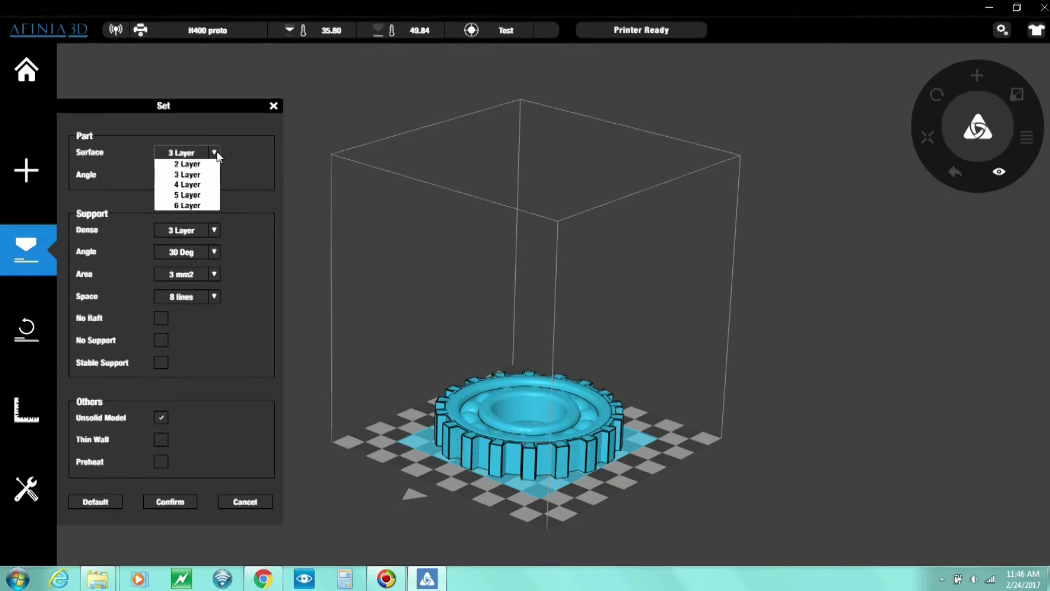
{"action": "left_click", "coordinate": [216, 151]}
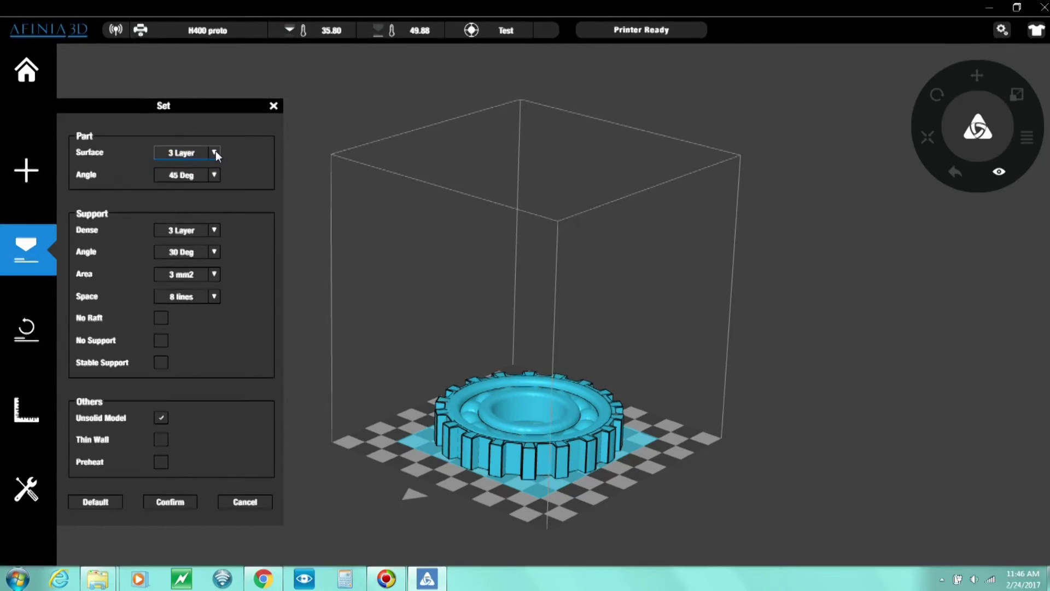
{"action": "left_click", "coordinate": [215, 153]}
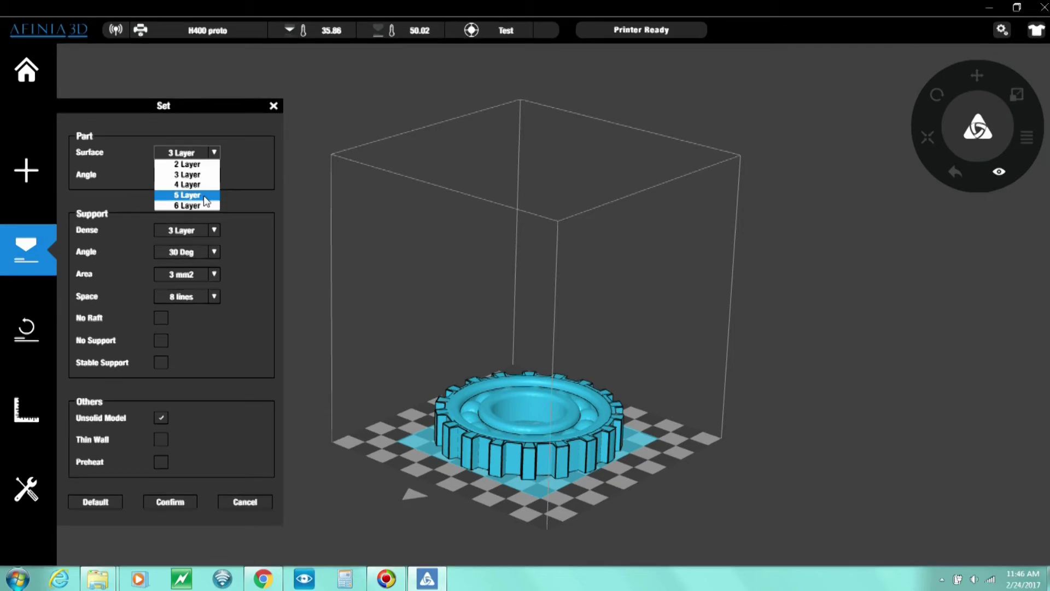
{"action": "left_click", "coordinate": [237, 152]}
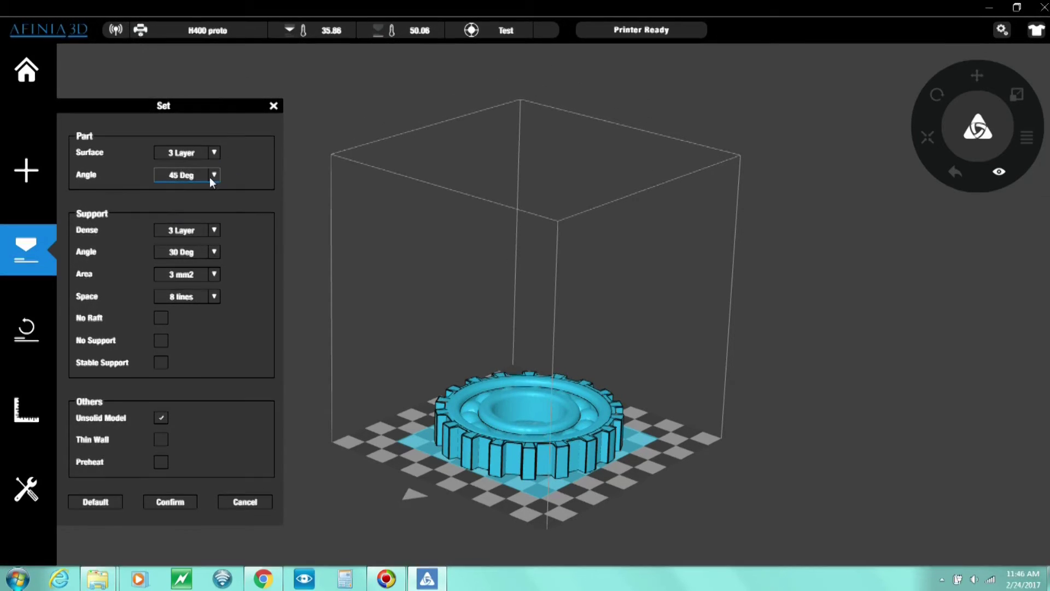
{"action": "left_click", "coordinate": [213, 175]}
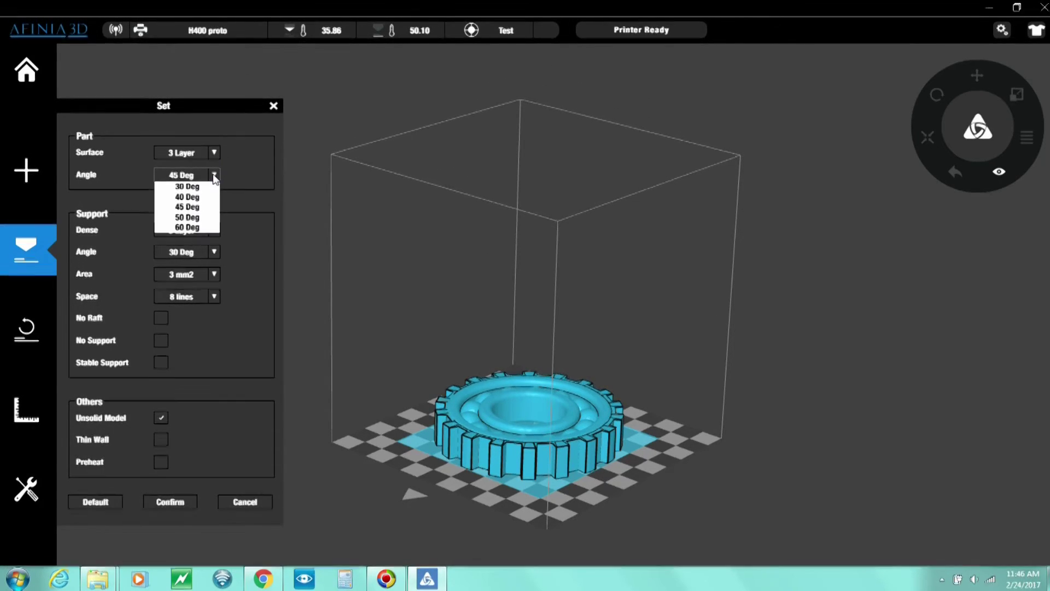
{"action": "left_click", "coordinate": [213, 175]}
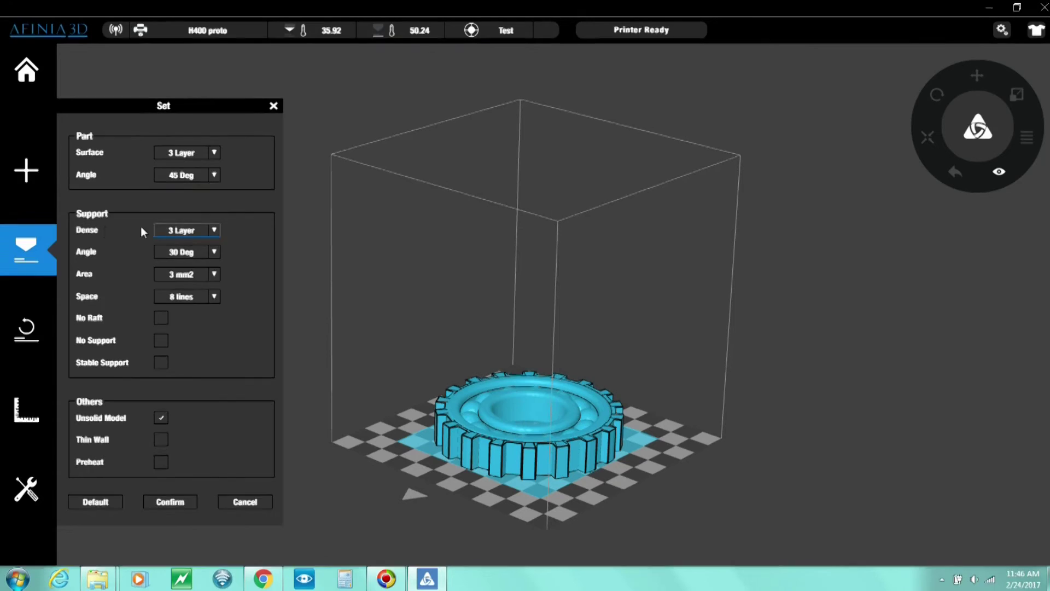
Review the support's dense layer, angle and area choices in the advanced print preferences.
{"action": "left_click", "coordinate": [215, 230]}
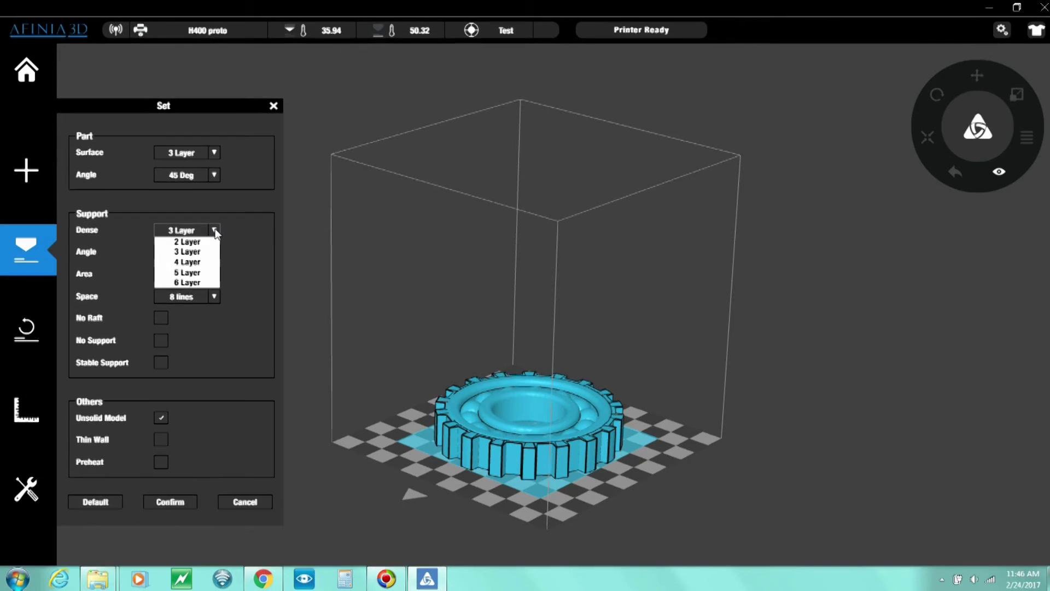
{"action": "left_click", "coordinate": [215, 230]}
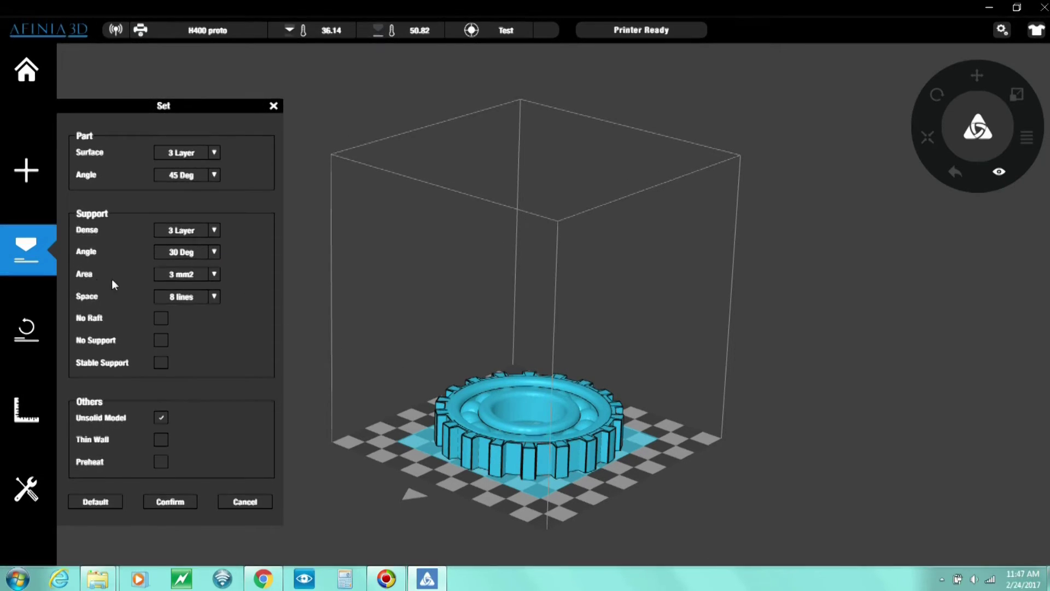
{"action": "left_click", "coordinate": [214, 252]}
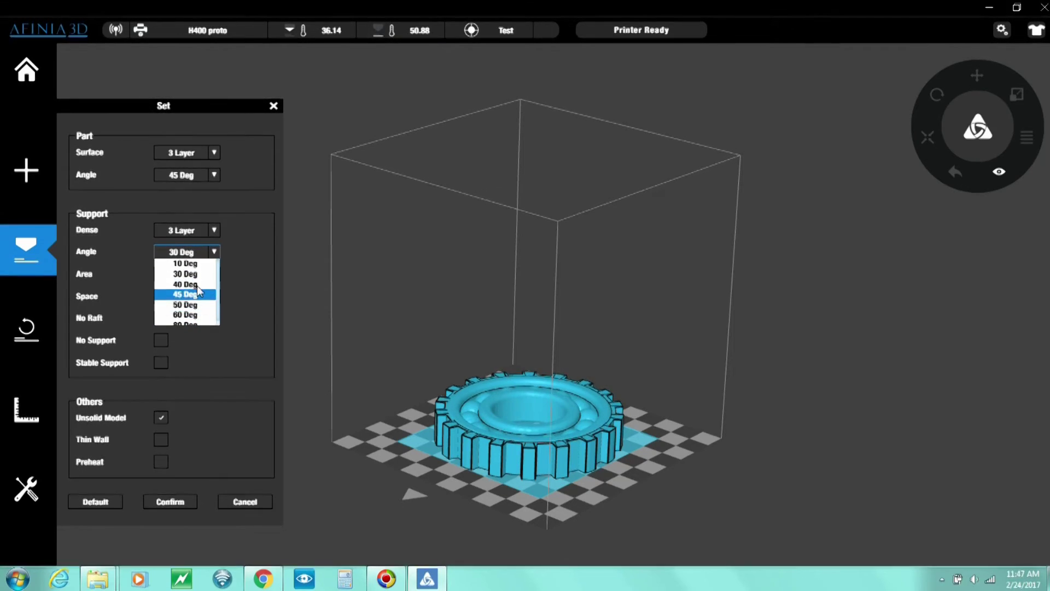
{"action": "left_click", "coordinate": [239, 269]}
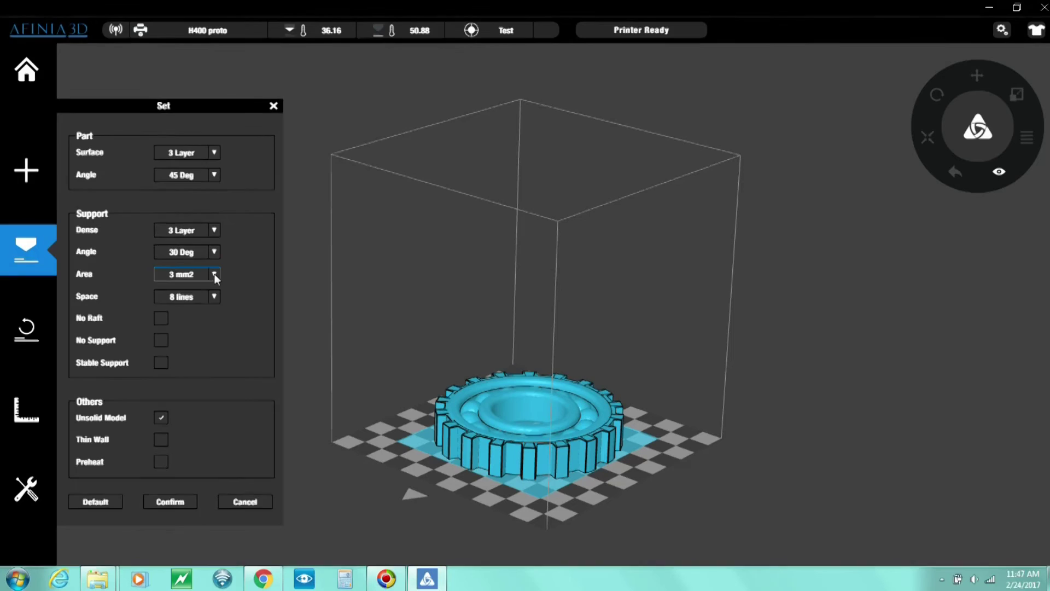
{"action": "left_click", "coordinate": [215, 274]}
{"action": "left_click", "coordinate": [215, 274]}
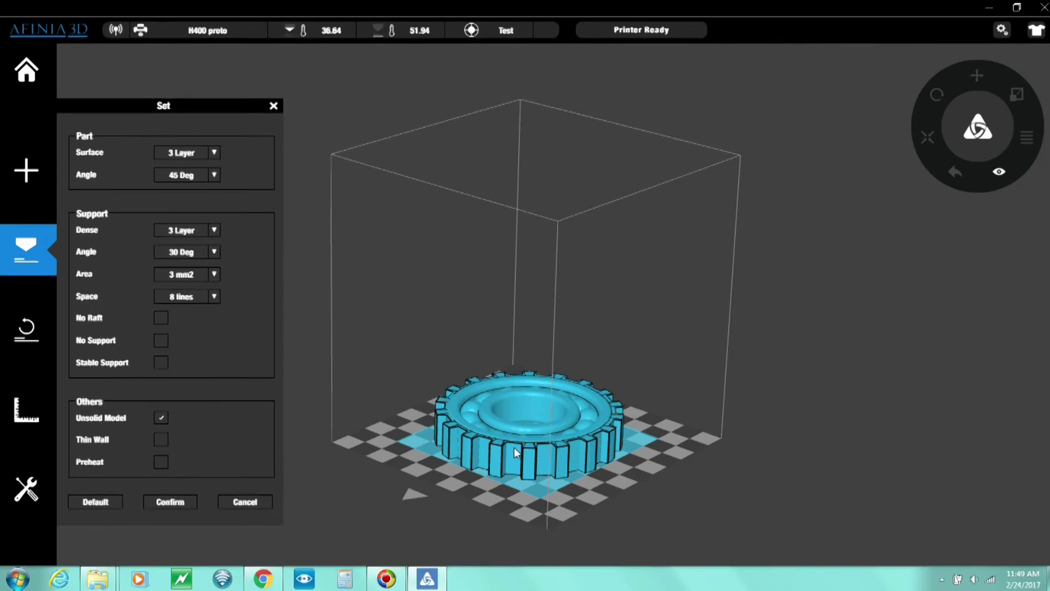
Confirm the advanced print preferences with Unsolid Model enabled and Thin Wall disabled.
{"action": "left_click", "coordinate": [161, 439]}
{"action": "left_click", "coordinate": [161, 440]}
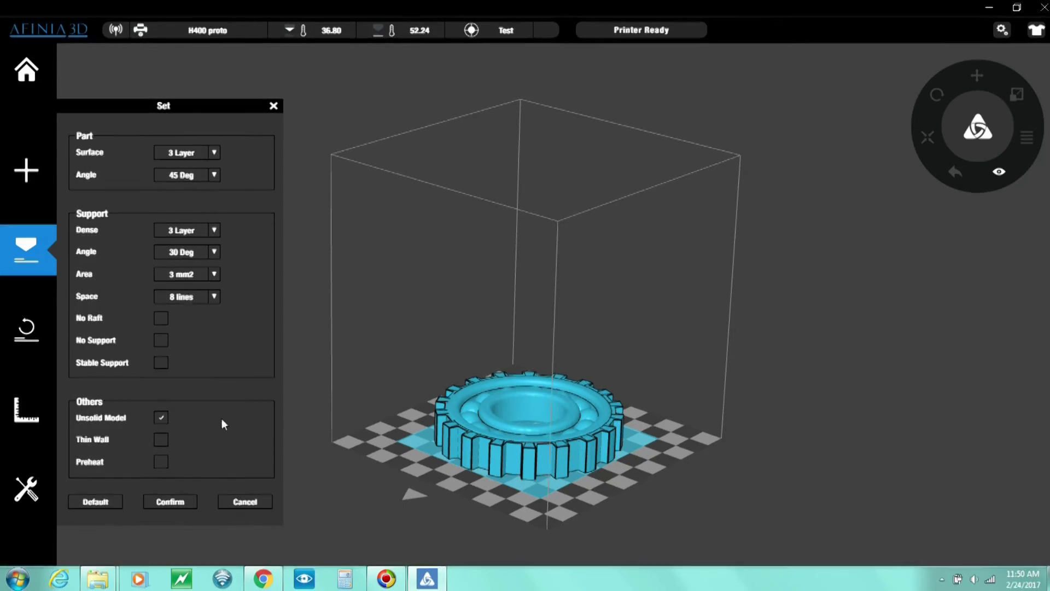
{"action": "left_click", "coordinate": [161, 416]}
{"action": "left_click", "coordinate": [161, 417]}
{"action": "left_click", "coordinate": [182, 501]}
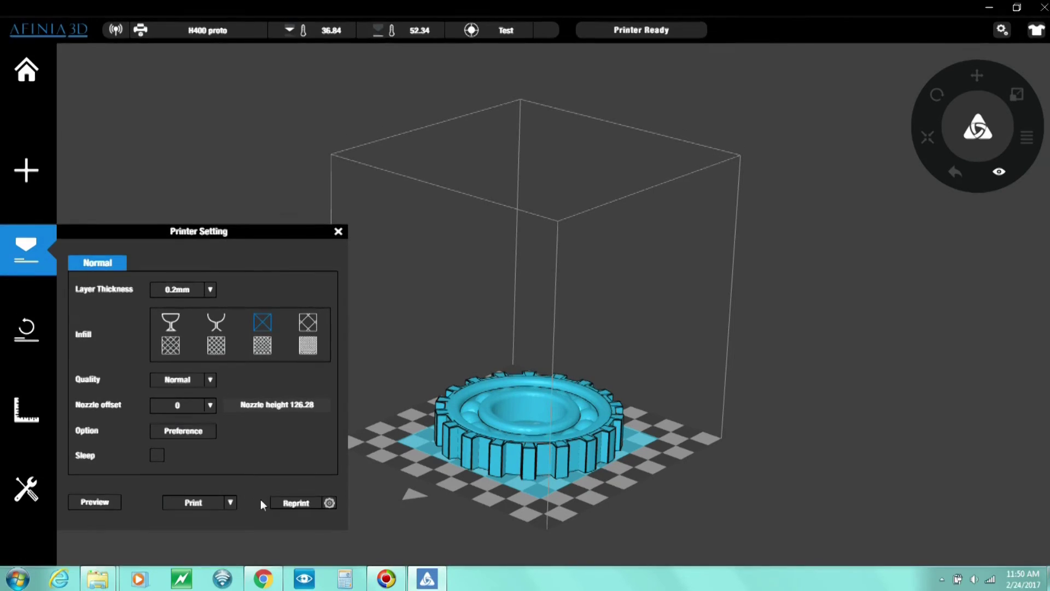
Preview the bearing gear's print time and material estimate and dismiss the result.
{"action": "left_click", "coordinate": [90, 503]}
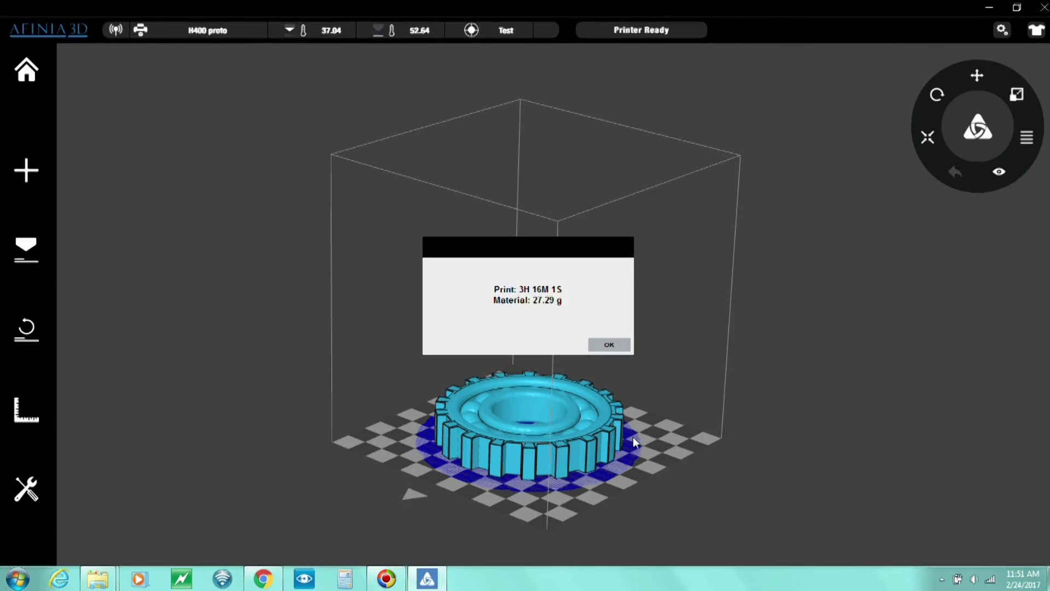
{"action": "left_click", "coordinate": [604, 346]}
Open the Advanced Print settings and enter pause heights of 2.6 mm for position 01 and 3.2 mm for position 02.
{"action": "left_click", "coordinate": [28, 254]}
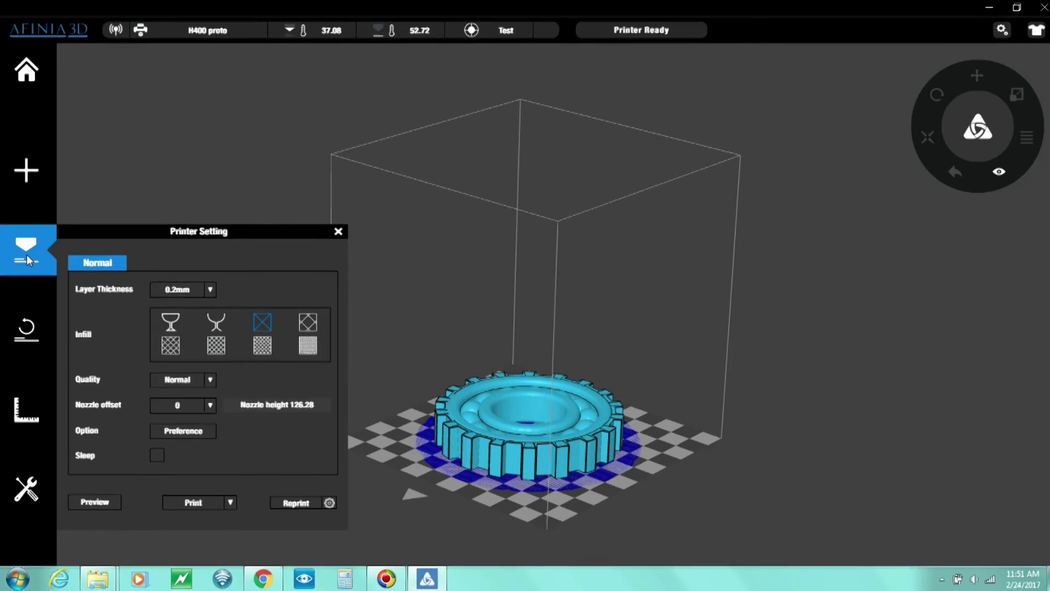
{"action": "left_click", "coordinate": [230, 502]}
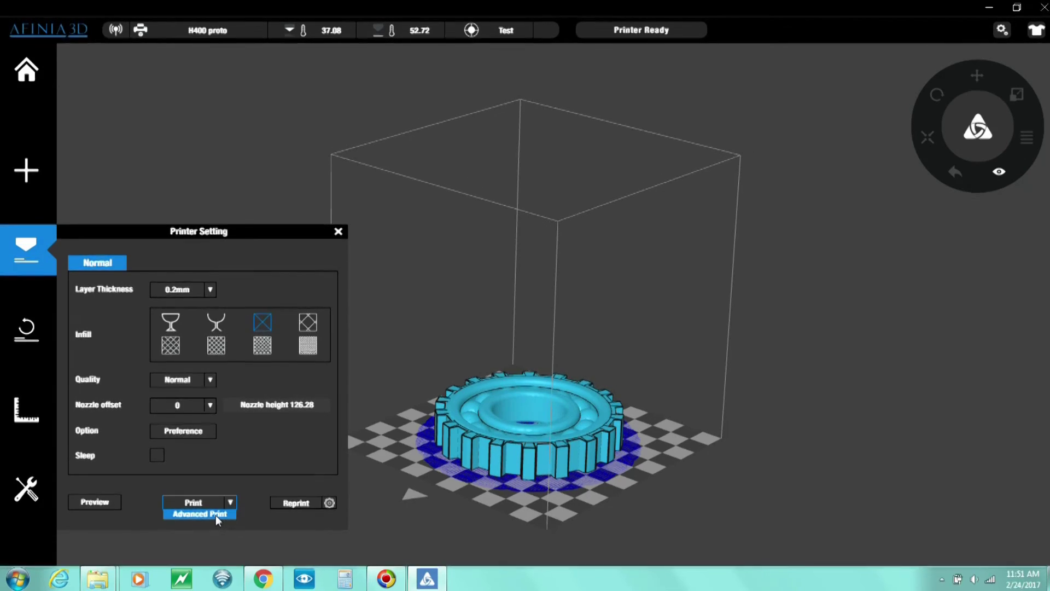
{"action": "left_click", "coordinate": [215, 514]}
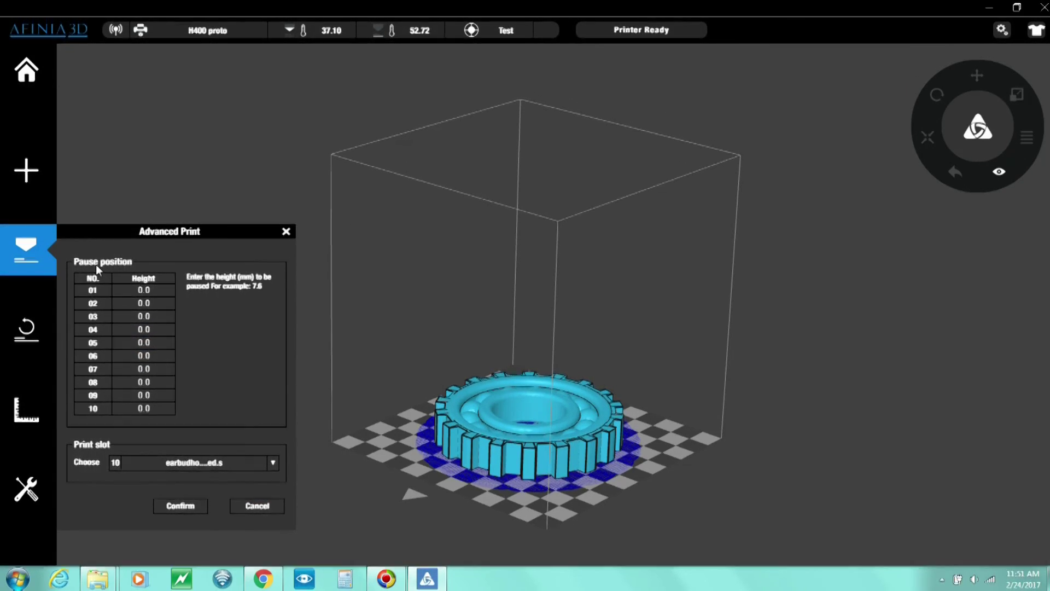
{"action": "left_click", "coordinate": [115, 299]}
{"action": "left_click", "coordinate": [139, 306]}
{"action": "left_click", "coordinate": [146, 406]}
{"action": "left_click", "coordinate": [132, 290]}
{"action": "left_click", "coordinate": [156, 288]}
{"action": "type", "text": "2.6"}
{"action": "left_click", "coordinate": [159, 304]}
{"action": "type", "text": "3.23"}
Choose print slot 09 and confirm the advanced print to send the job.
{"action": "left_click", "coordinate": [274, 465]}
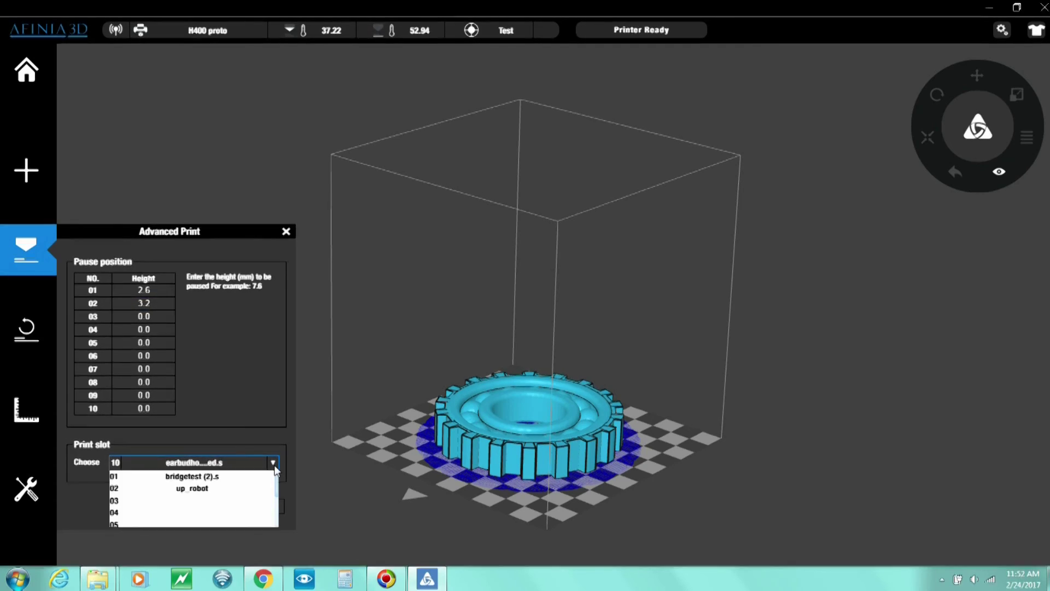
{"action": "left_click_drag", "start_coordinate": [277, 484], "coordinate": [277, 520]}
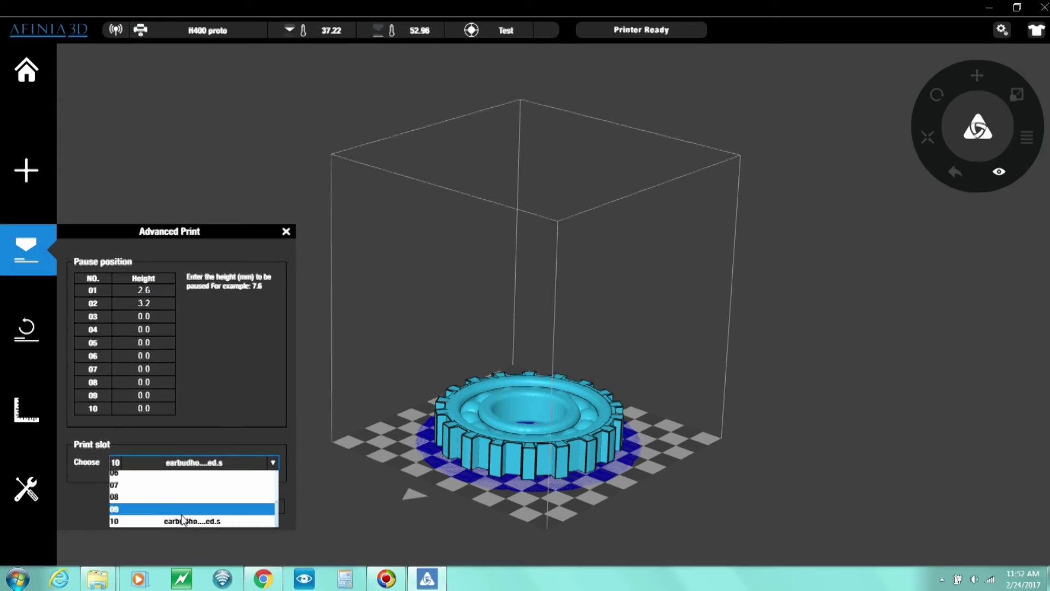
{"action": "left_click", "coordinate": [159, 510]}
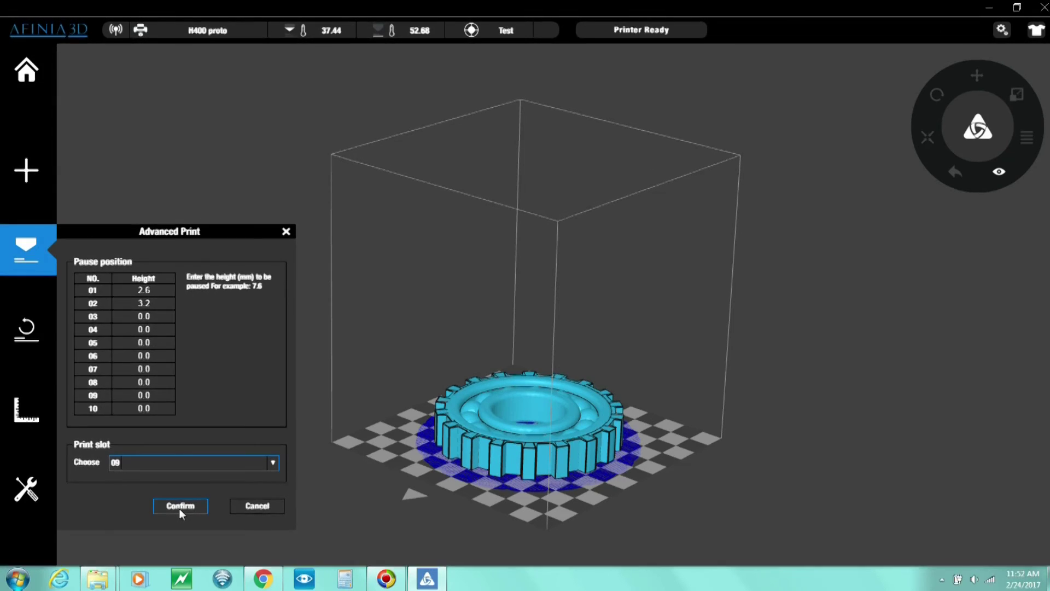
{"action": "left_click", "coordinate": [180, 509]}
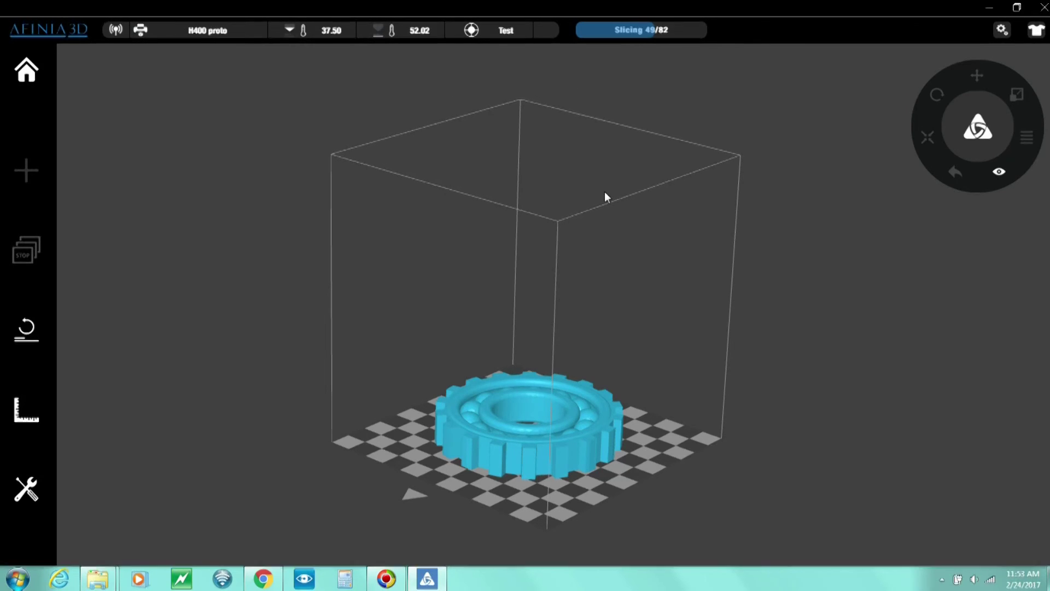
Stop the current print job and delete all models from the build plate.
{"action": "left_click", "coordinate": [24, 256]}
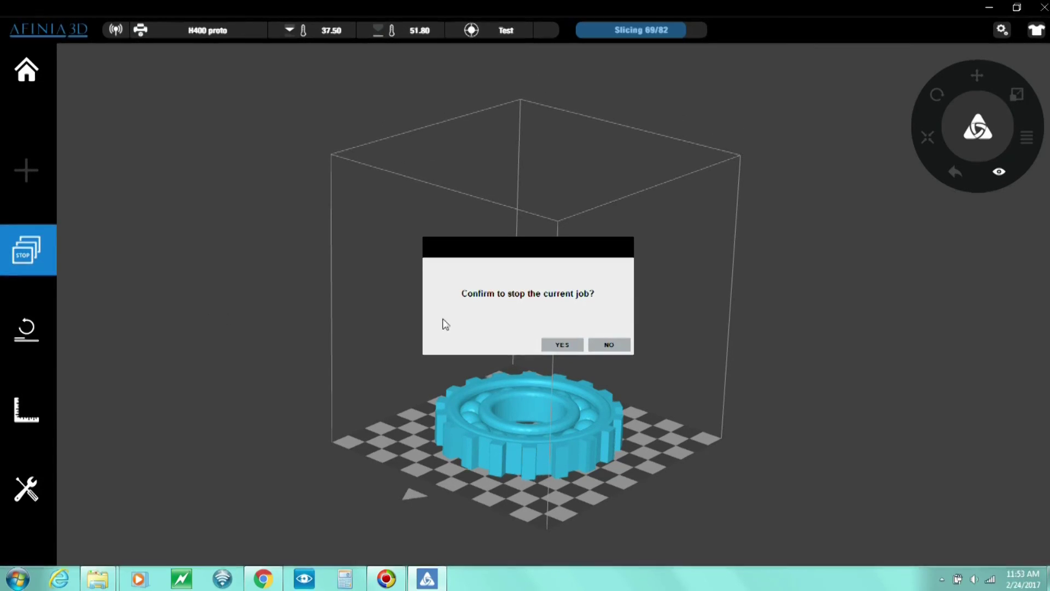
{"action": "left_click", "coordinate": [562, 344]}
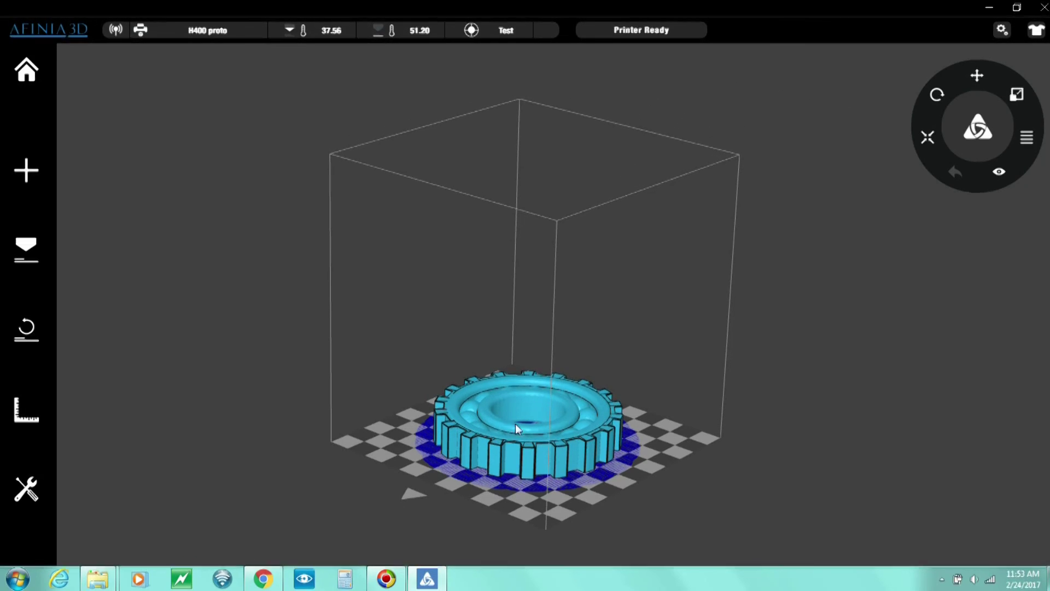
{"action": "right_click", "coordinate": [490, 424]}
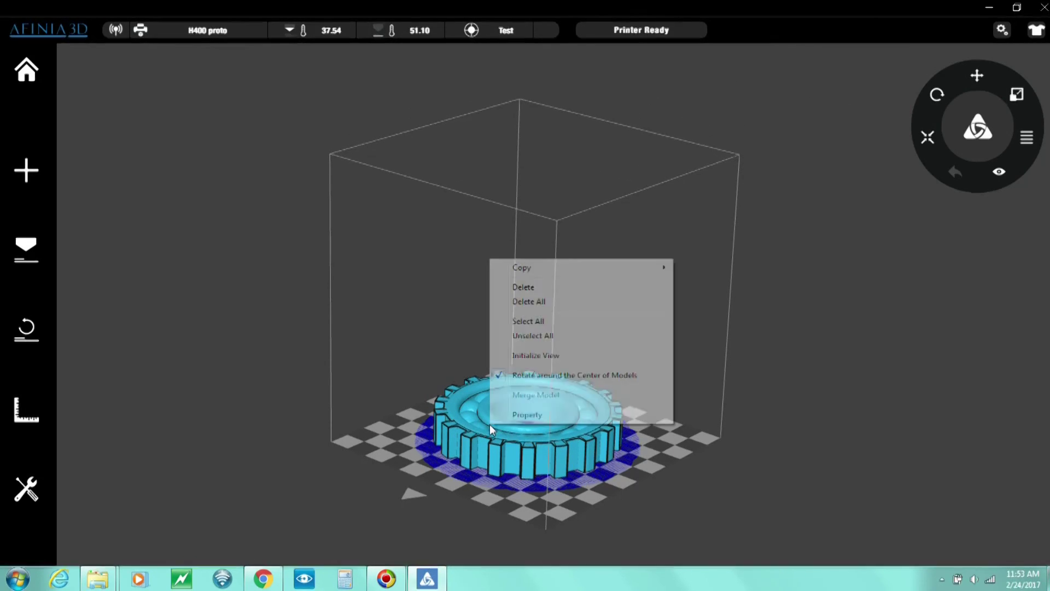
{"action": "left_click", "coordinate": [553, 302]}
{"action": "left_click", "coordinate": [569, 344]}
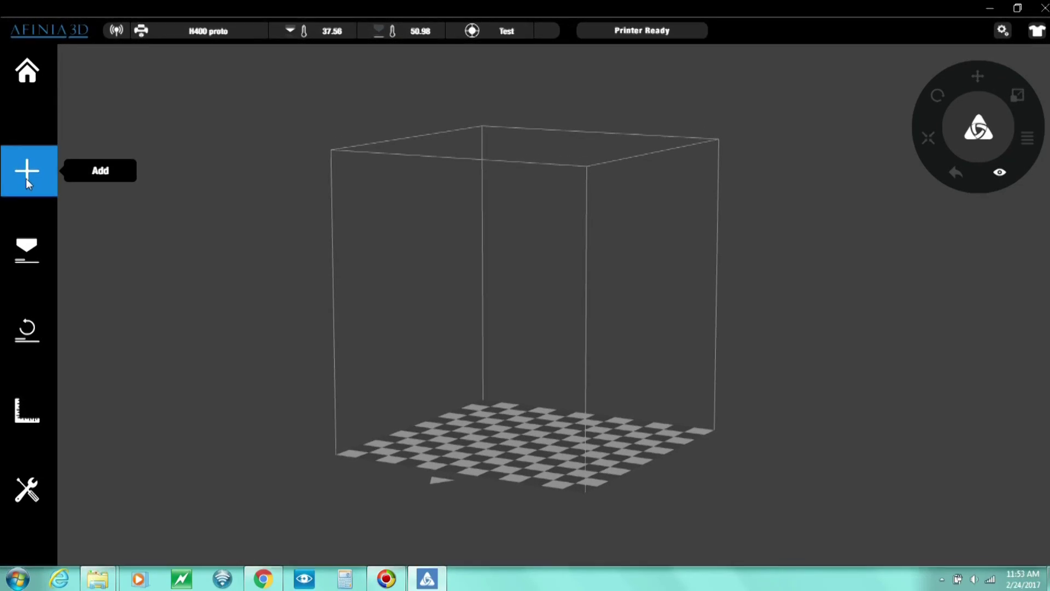
Add the image Penguins.jpg from the Sample Pictures folder to convert it into a relief model.
{"action": "left_click", "coordinate": [26, 180]}
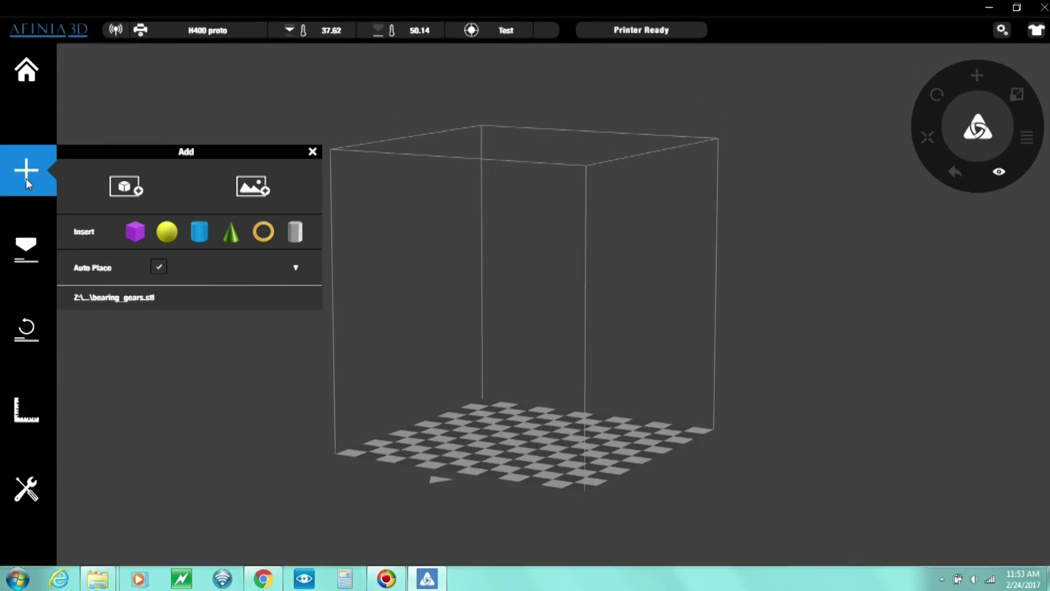
{"action": "left_click", "coordinate": [247, 192]}
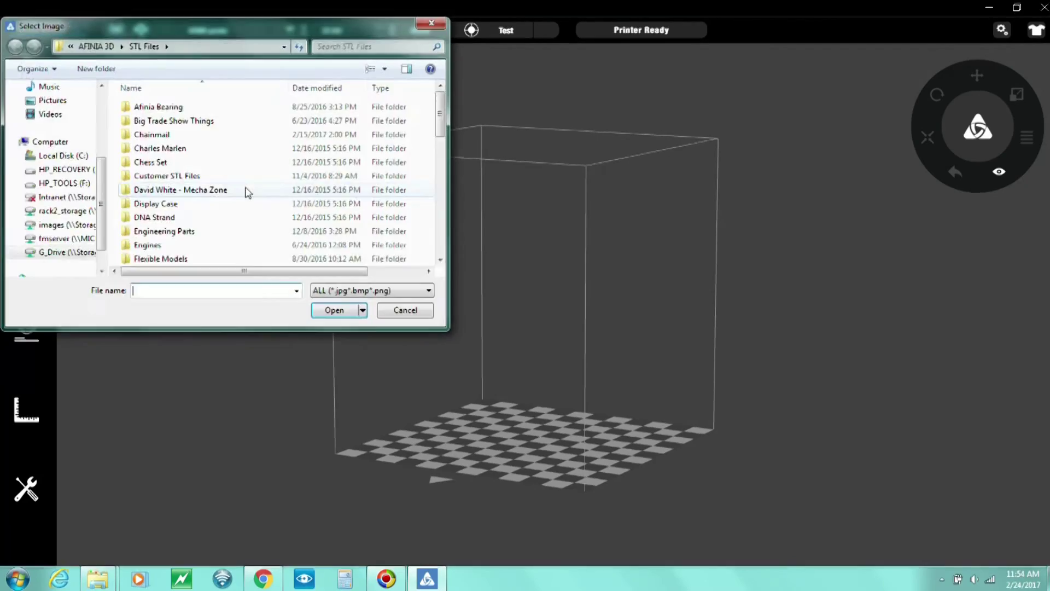
{"action": "left_click", "coordinate": [52, 233]}
{"action": "double_click", "coordinate": [152, 159]}
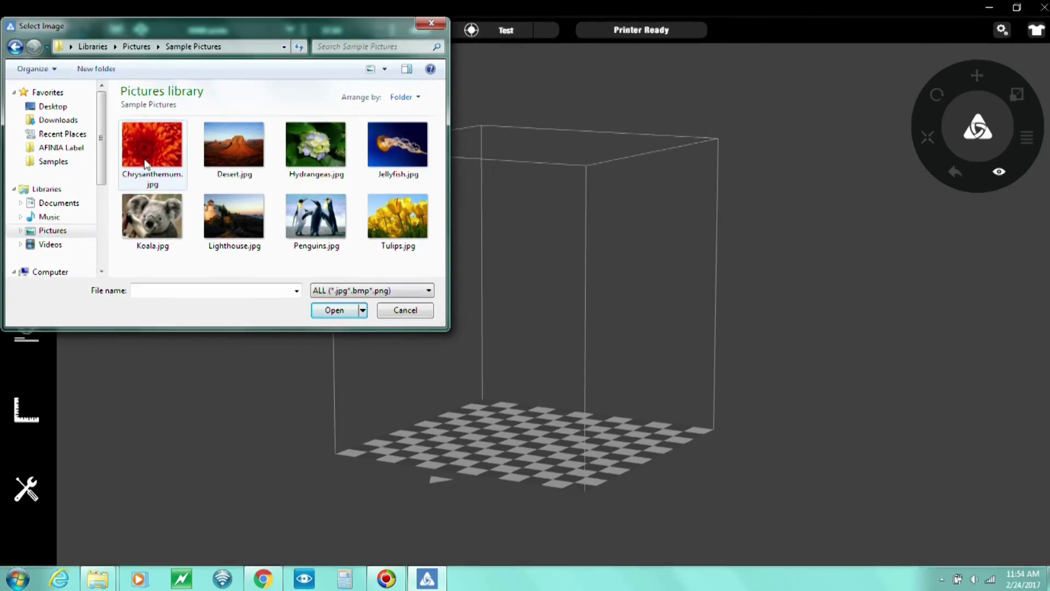
{"action": "left_click", "coordinate": [307, 219]}
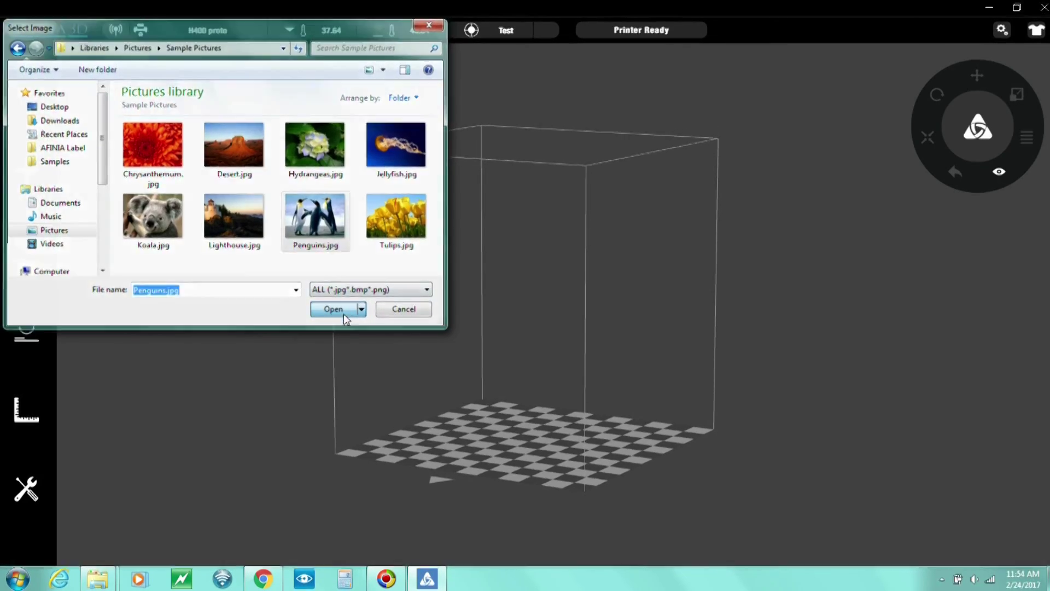
{"action": "left_click", "coordinate": [342, 312]}
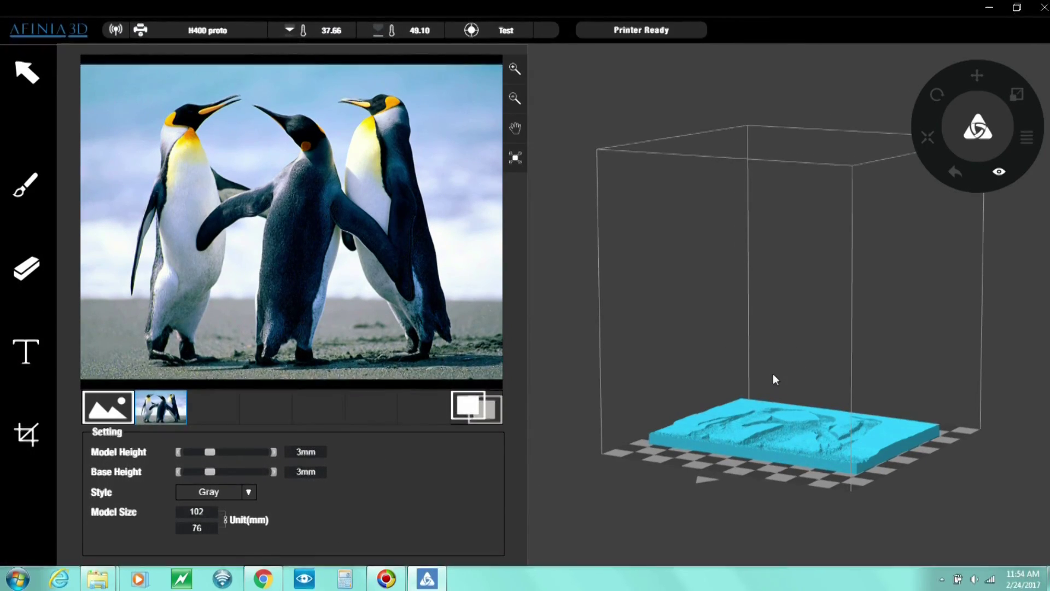
Examine the generated penguin relief up close, from the side and from above.
{"action": "scroll", "coordinate": [783, 456], "scroll_direction": "up", "scroll_amount": 3}
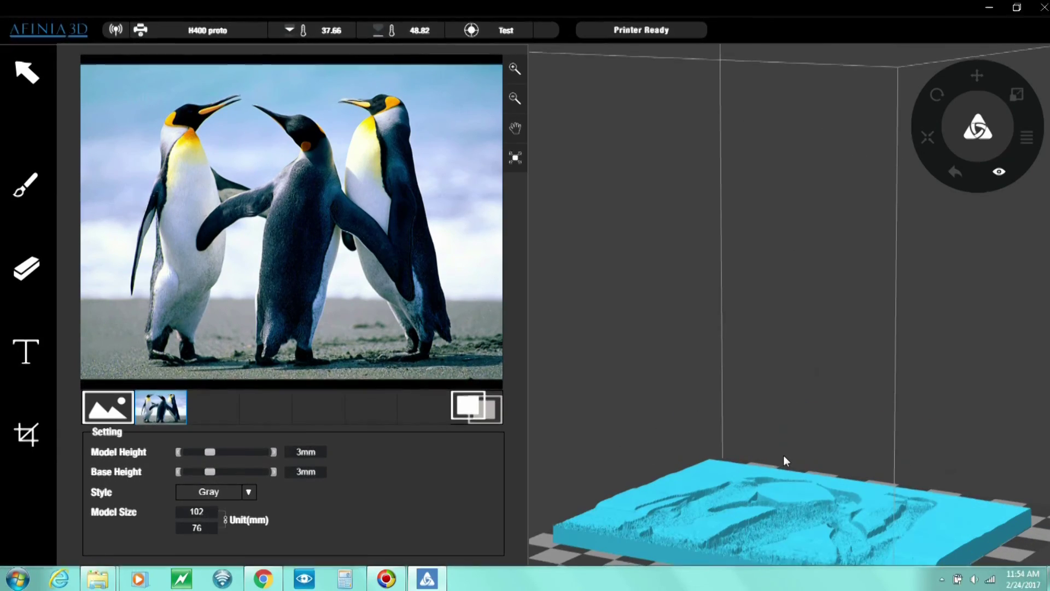
{"action": "key", "text": "Up"}
{"action": "key", "text": "Up"}
{"action": "key", "text": "Up"}
{"action": "key", "text": "Up"}
{"action": "key", "text": "Up"}
{"action": "key", "text": "Up"}
{"action": "key", "text": "Up"}
{"action": "key", "text": "Up"}
{"action": "key", "text": "Up"}
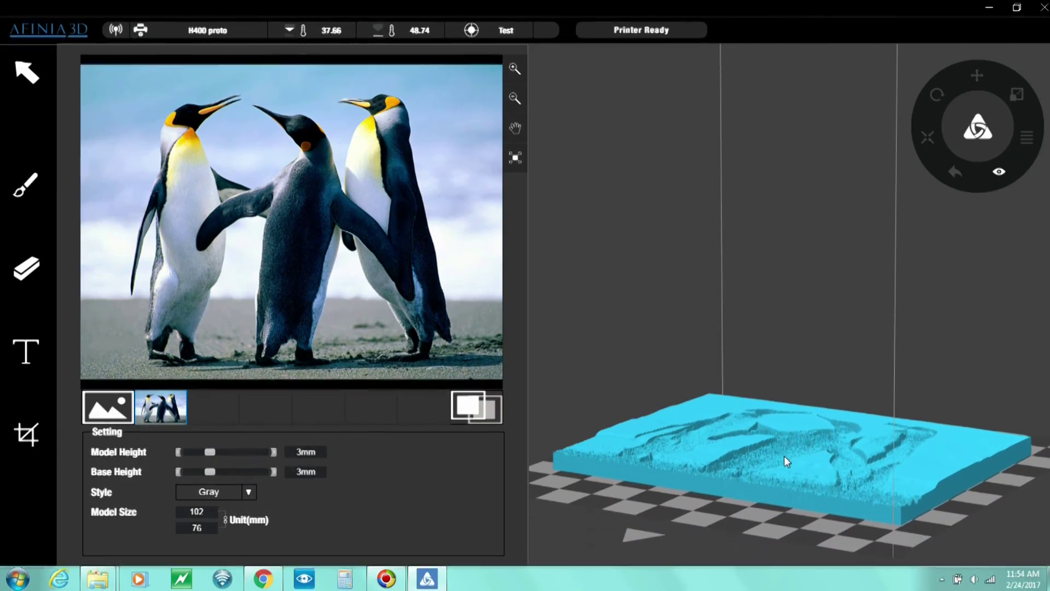
{"action": "middle_click_drag", "start_coordinate": [799, 370], "coordinate": [850, 487]}
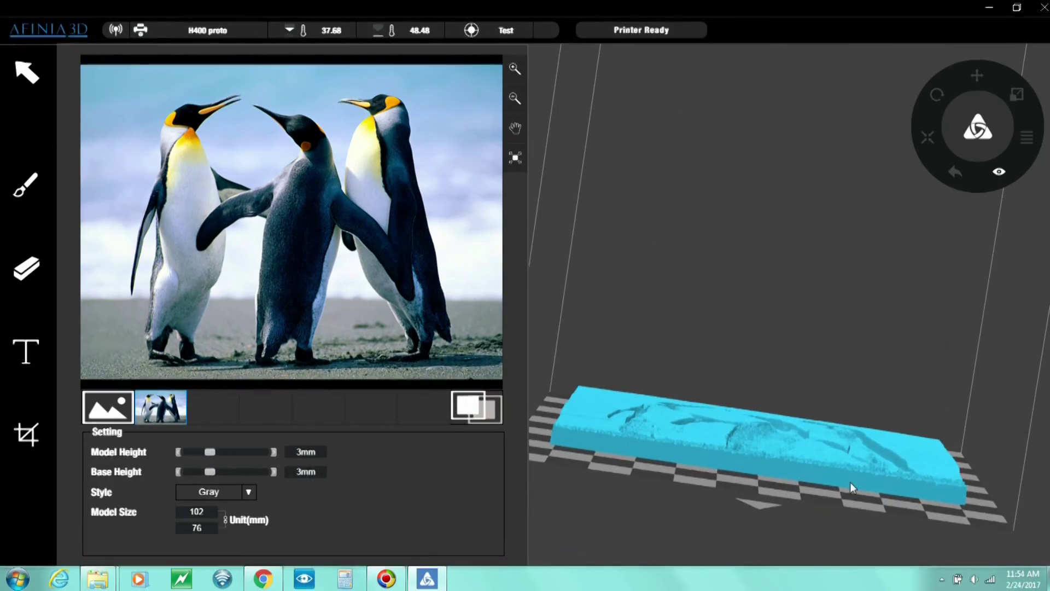
{"action": "middle_click_drag", "start_coordinate": [652, 449], "coordinate": [716, 431]}
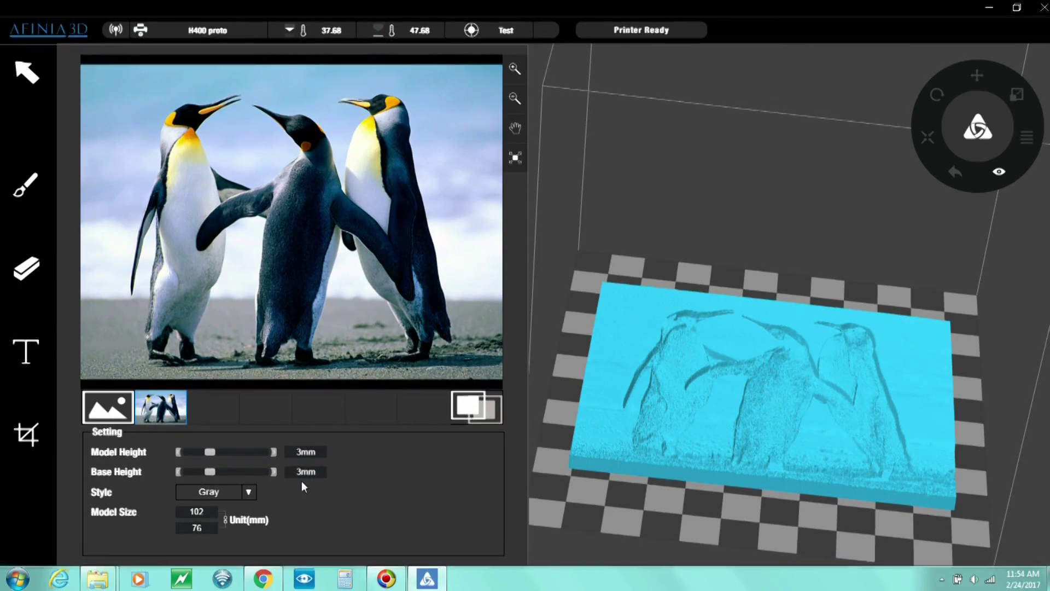
Invert the penguin relief's raised and recessed areas and check it in the 3D view.
{"action": "left_click", "coordinate": [480, 418]}
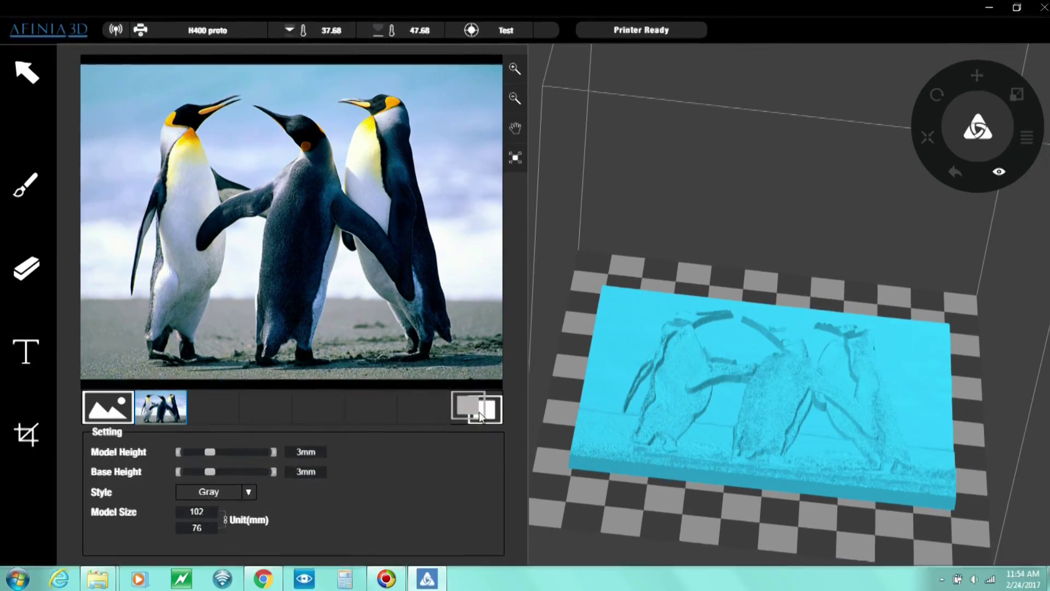
{"action": "mouse_move", "coordinate": [808, 468]}
{"action": "left_mouse_down"}
{"action": "mouse_move", "coordinate": [793, 399]}
{"action": "mouse_move", "coordinate": [805, 458]}
{"action": "left_mouse_up"}
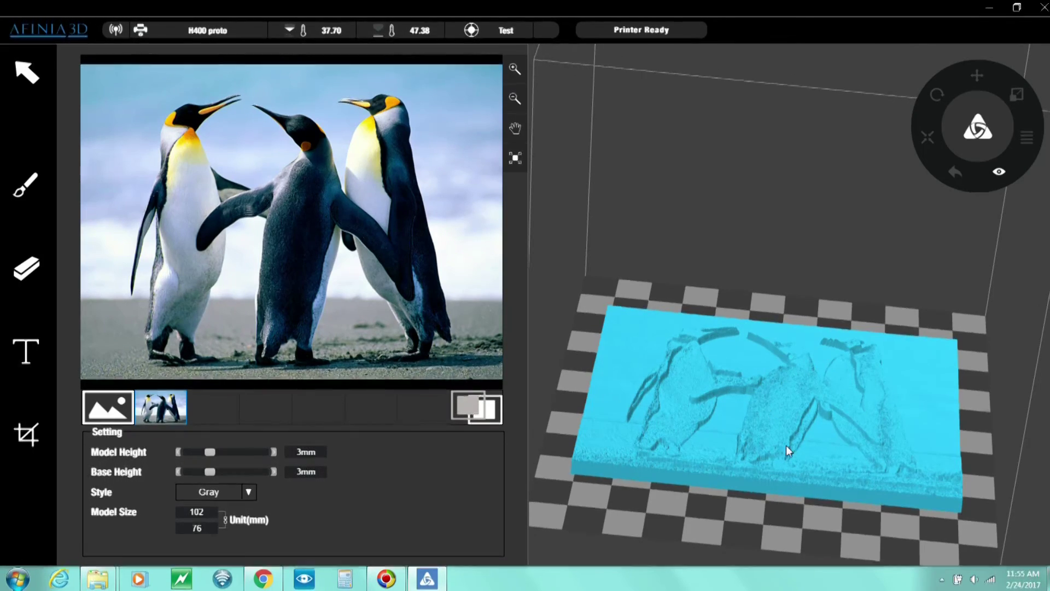
{"action": "left_click_drag", "start_coordinate": [799, 487], "coordinate": [798, 430]}
{"action": "left_click_drag", "start_coordinate": [753, 467], "coordinate": [895, 447]}
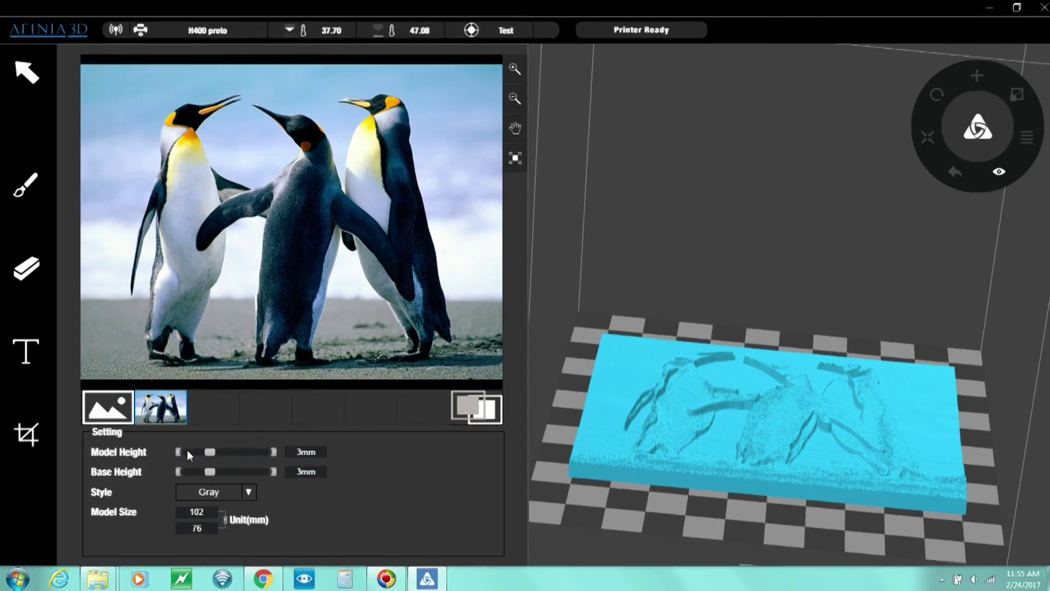
Set the relief's base height to 0.8mm and its model height to 9mm.
{"action": "left_click_drag", "start_coordinate": [209, 472], "coordinate": [202, 471]}
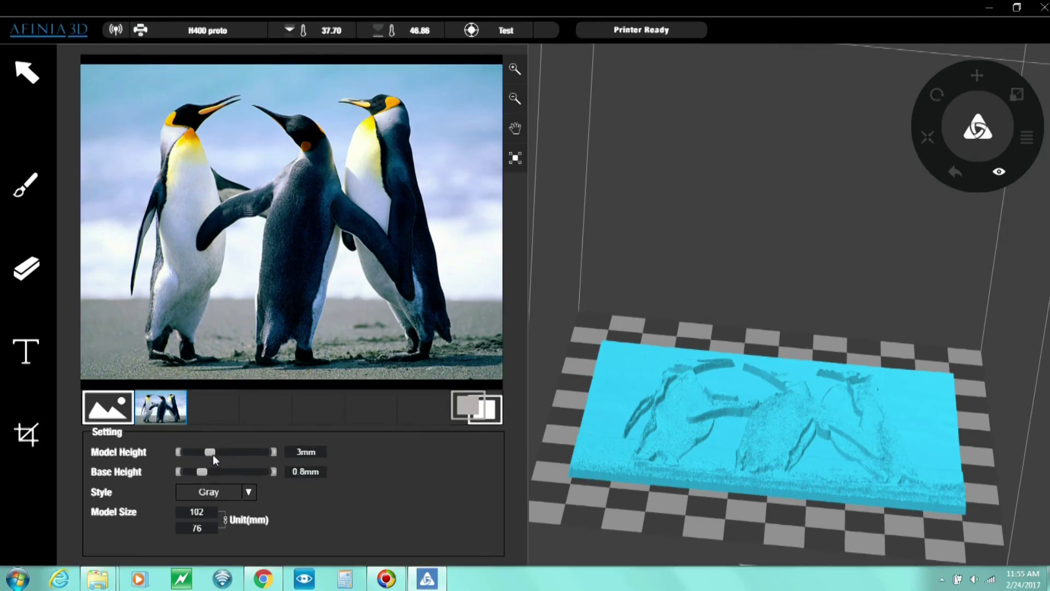
{"action": "left_click_drag", "start_coordinate": [210, 451], "coordinate": [222, 452]}
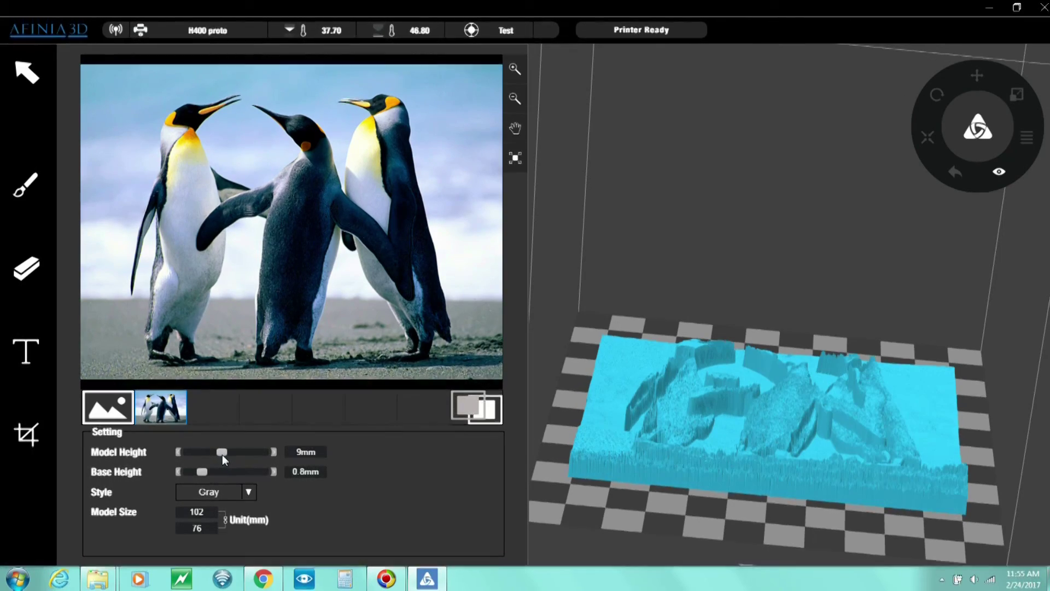
{"action": "left_click_drag", "start_coordinate": [797, 375], "coordinate": [776, 430]}
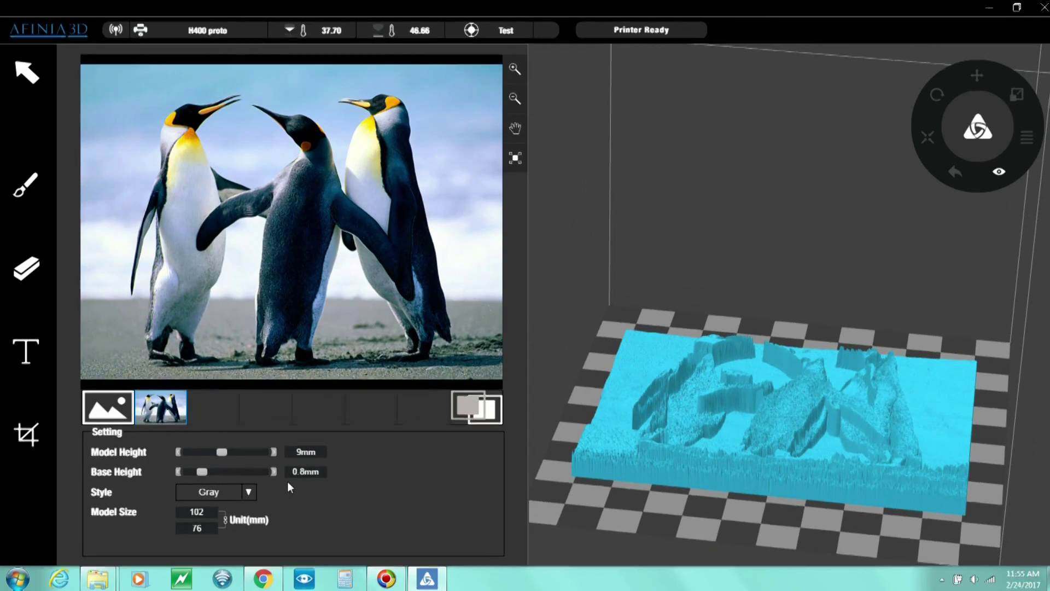
Try the Sculpture style on the penguin relief and switch it back to Gray.
{"action": "left_click", "coordinate": [249, 492]}
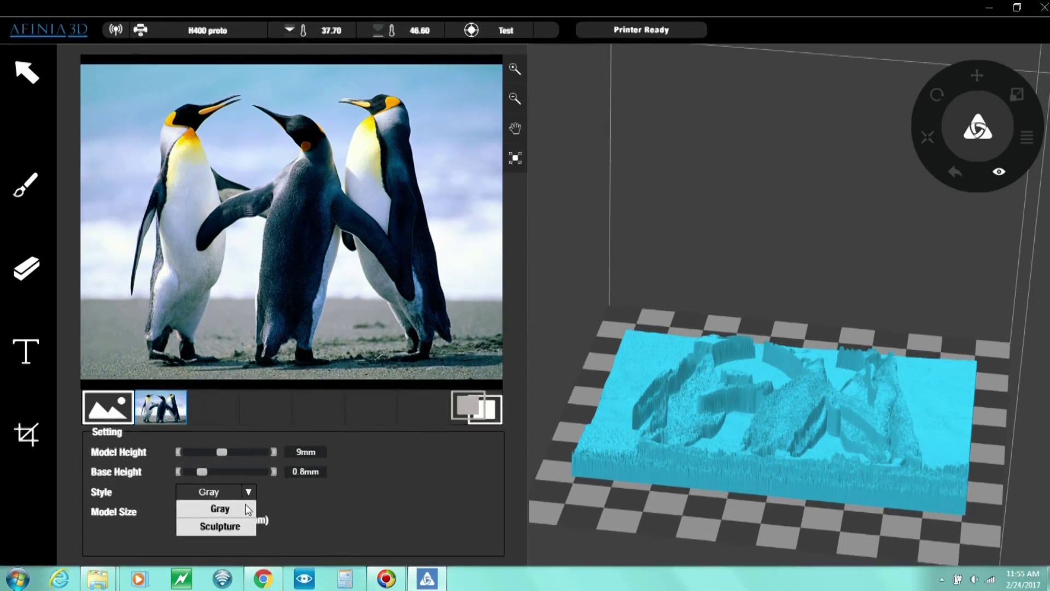
{"action": "left_click", "coordinate": [236, 526]}
{"action": "mouse_move", "coordinate": [786, 458]}
{"action": "left_mouse_down"}
{"action": "mouse_move", "coordinate": [817, 501]}
{"action": "mouse_move", "coordinate": [801, 446]}
{"action": "left_mouse_up"}
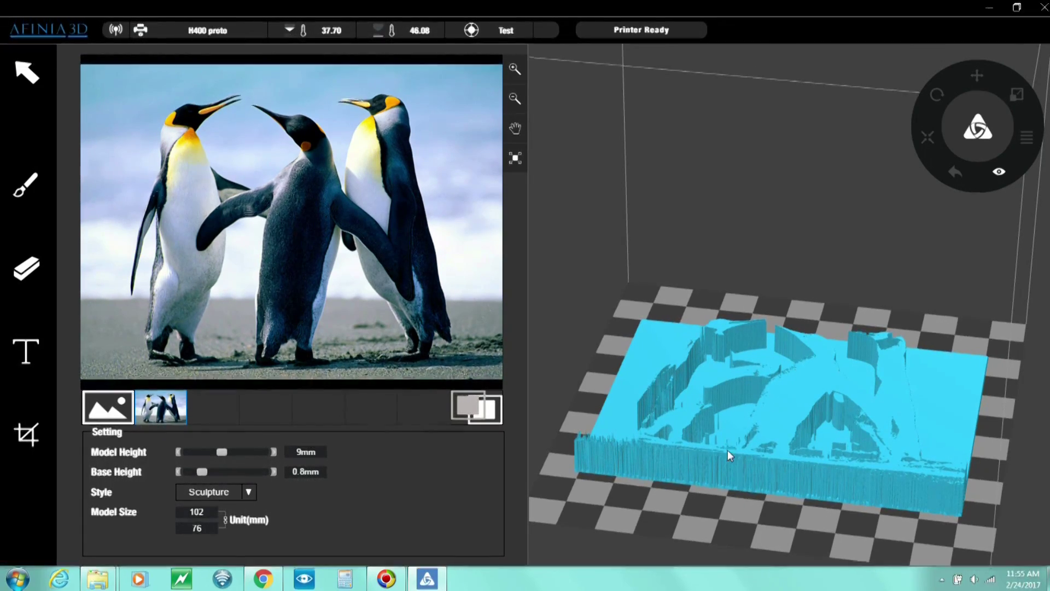
{"action": "left_click", "coordinate": [248, 491]}
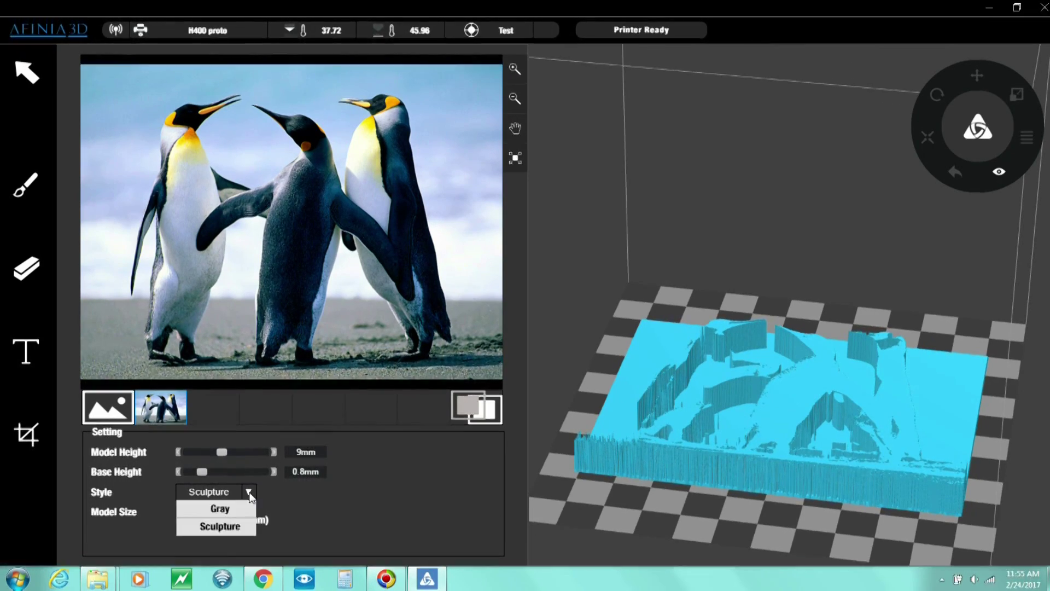
{"action": "left_click", "coordinate": [239, 507]}
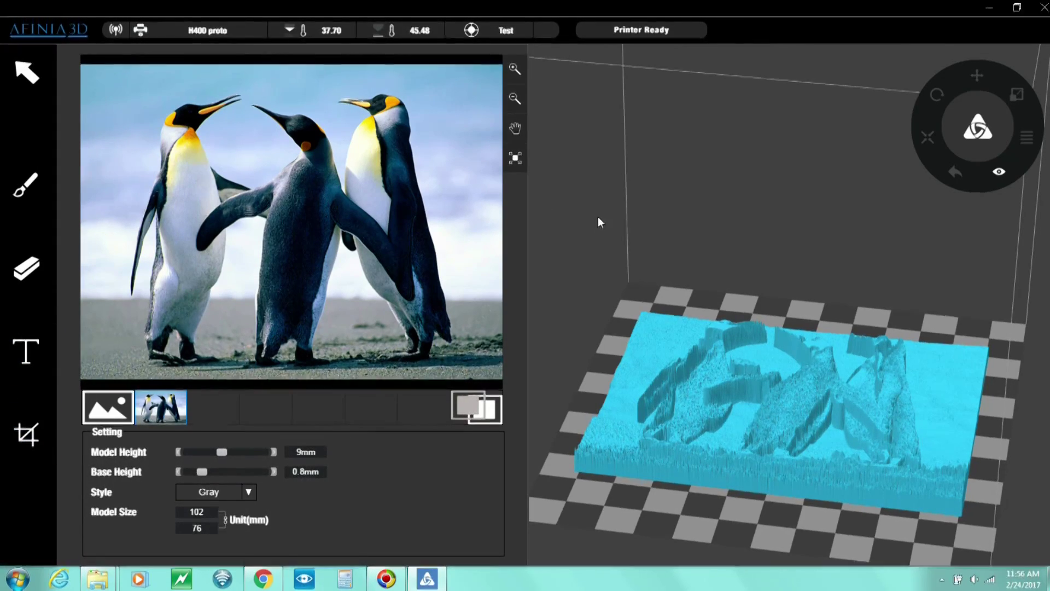
Exit the image editor, saving the penguin relief onto the build plate, and inspect the resulting model.
{"action": "left_click", "coordinate": [23, 69]}
{"action": "left_click", "coordinate": [522, 345]}
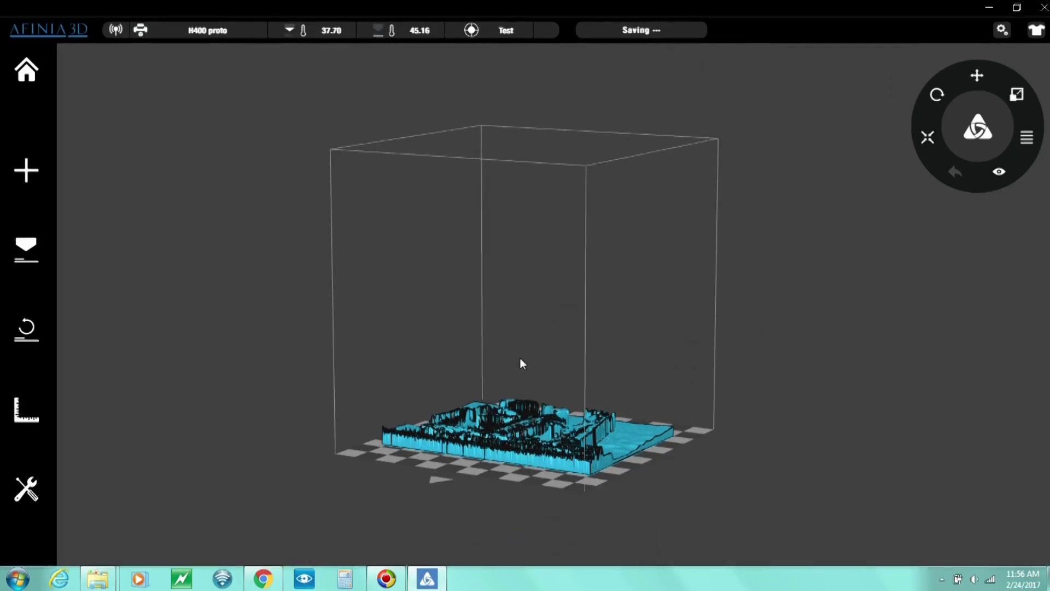
{"action": "left_click_drag", "start_coordinate": [520, 362], "coordinate": [547, 459]}
{"action": "scroll", "coordinate": [544, 453], "scroll_direction": "up", "scroll_amount": 6}
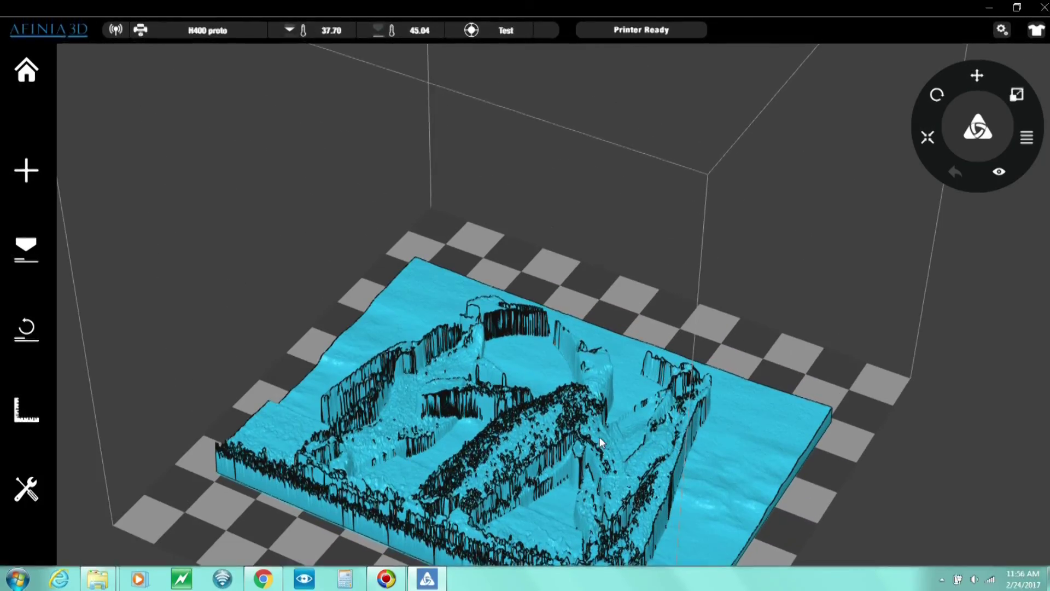
{"action": "scroll", "coordinate": [557, 409], "scroll_direction": "down", "scroll_amount": 5}
{"action": "left_click_drag", "start_coordinate": [556, 408], "coordinate": [303, 482]}
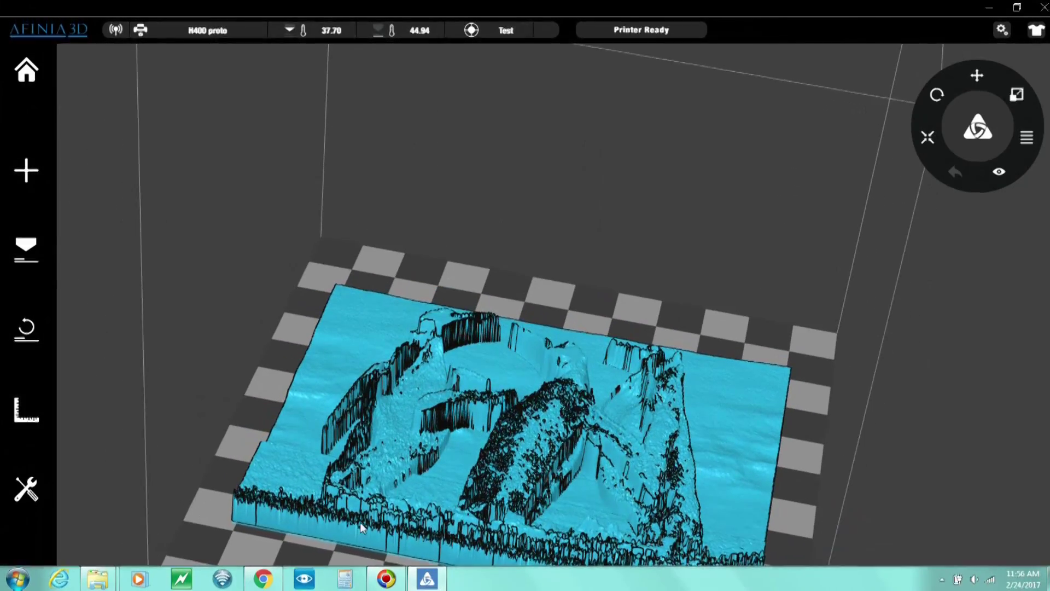
{"action": "left_click_drag", "start_coordinate": [396, 523], "coordinate": [545, 491]}
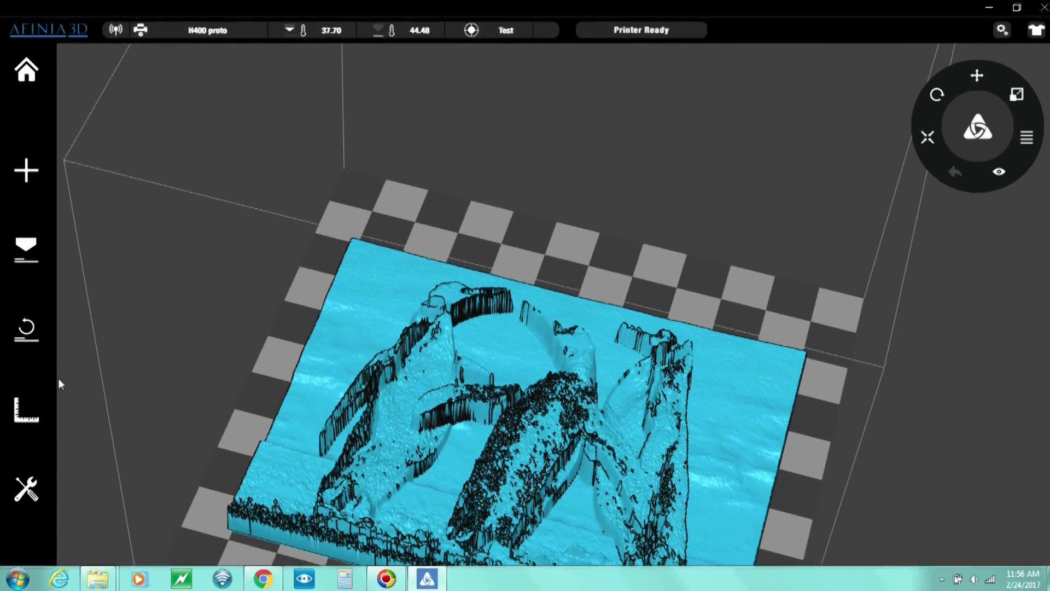